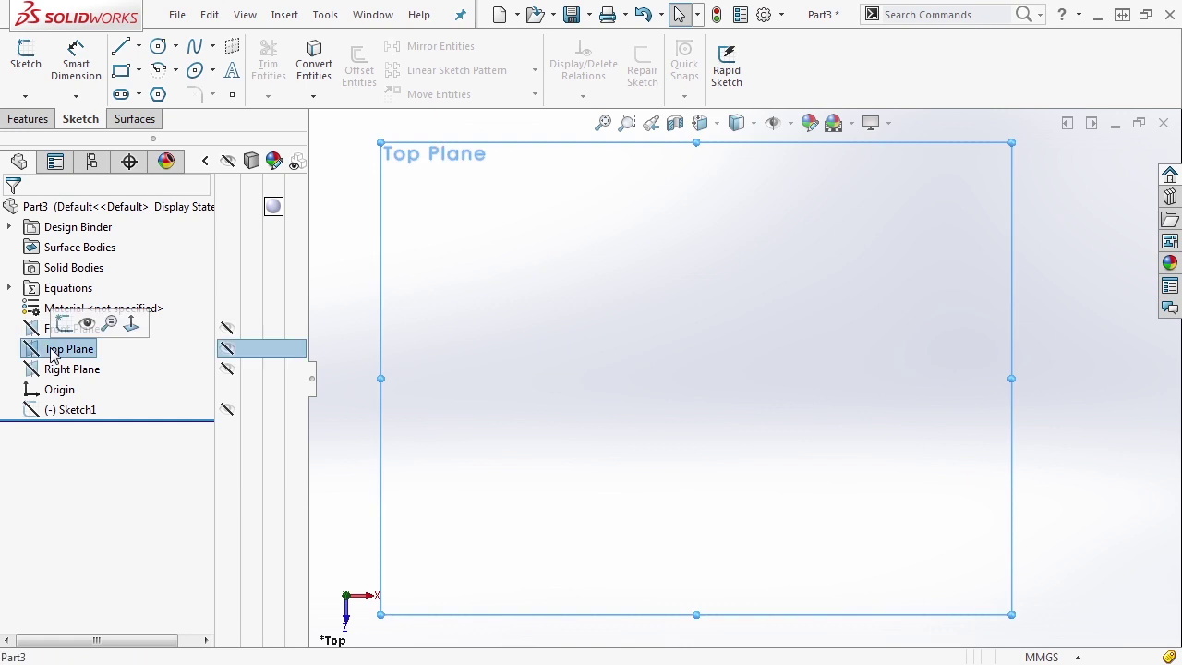
Start a sketch on the Top Plane and draw a two-point spline about 100 mm long from the origin, sloping up in the +X direction.
click(73, 320)
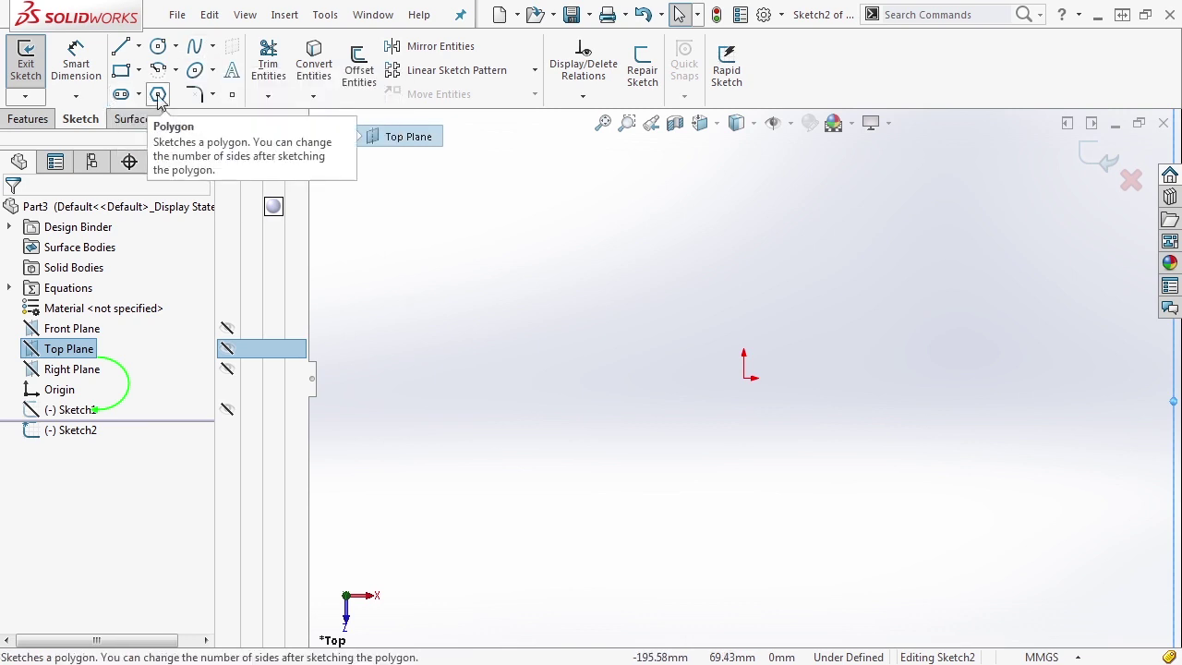
click(212, 48)
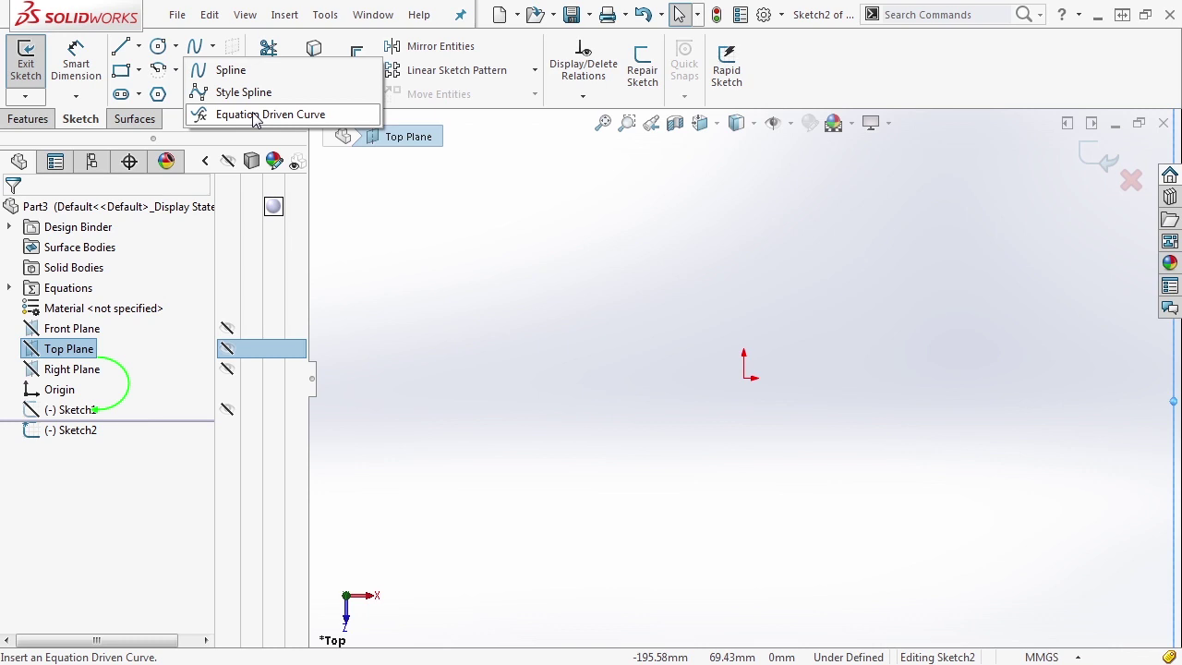
click(233, 72)
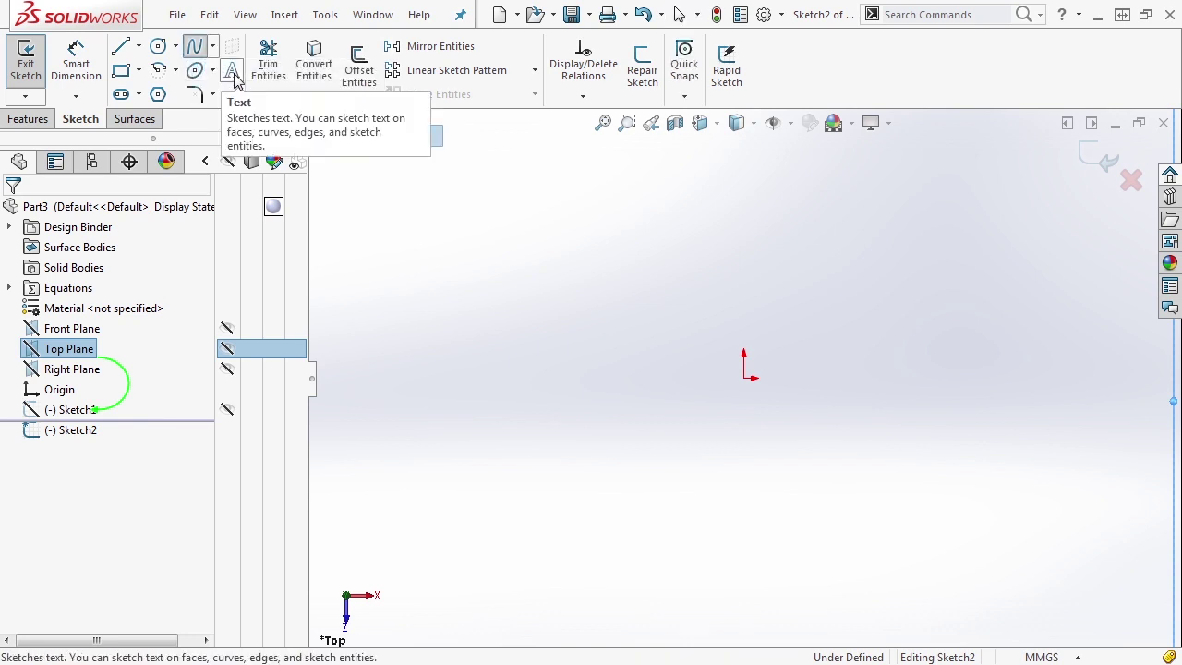
click(744, 377)
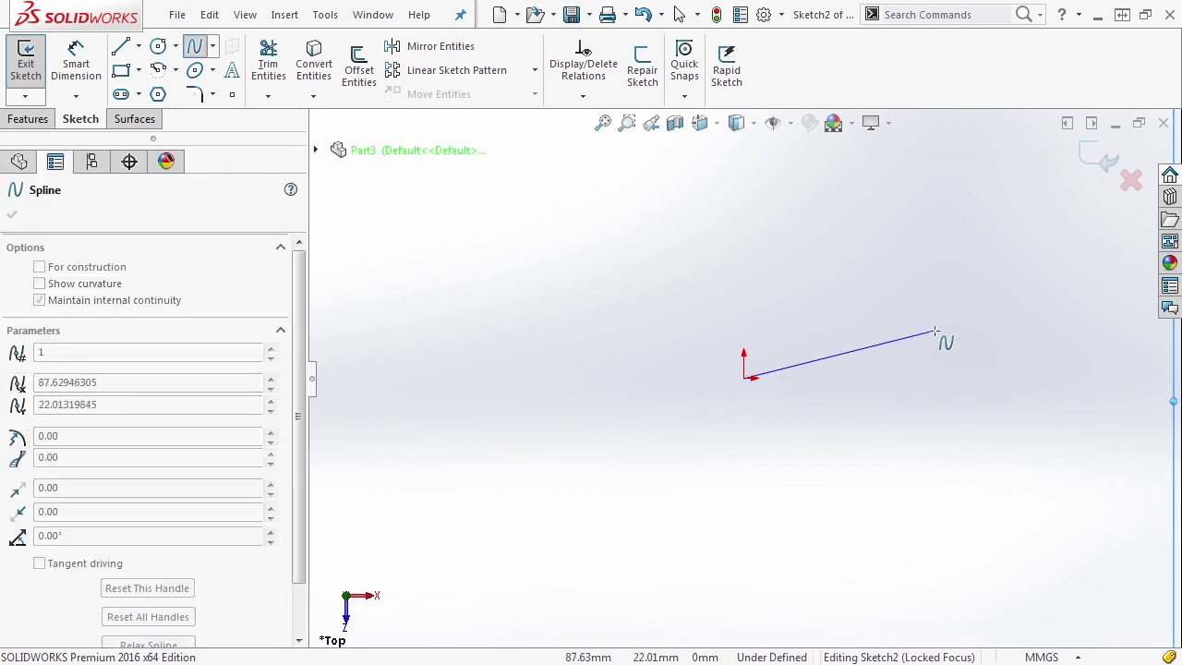
click(943, 291)
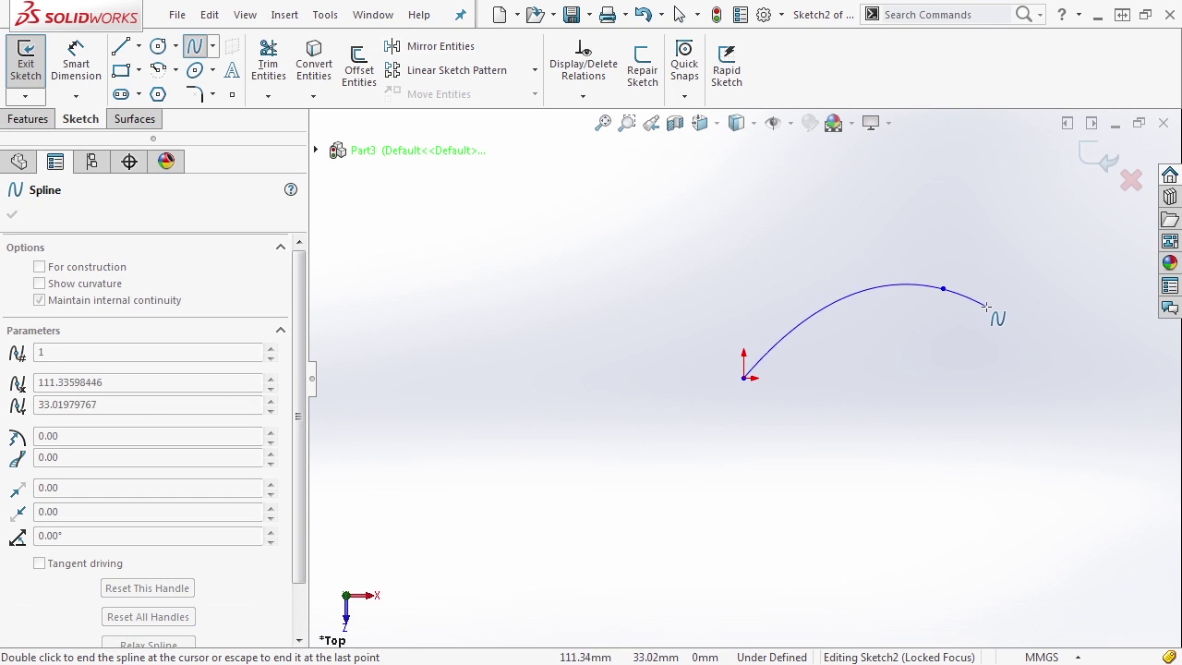
key(Escape)
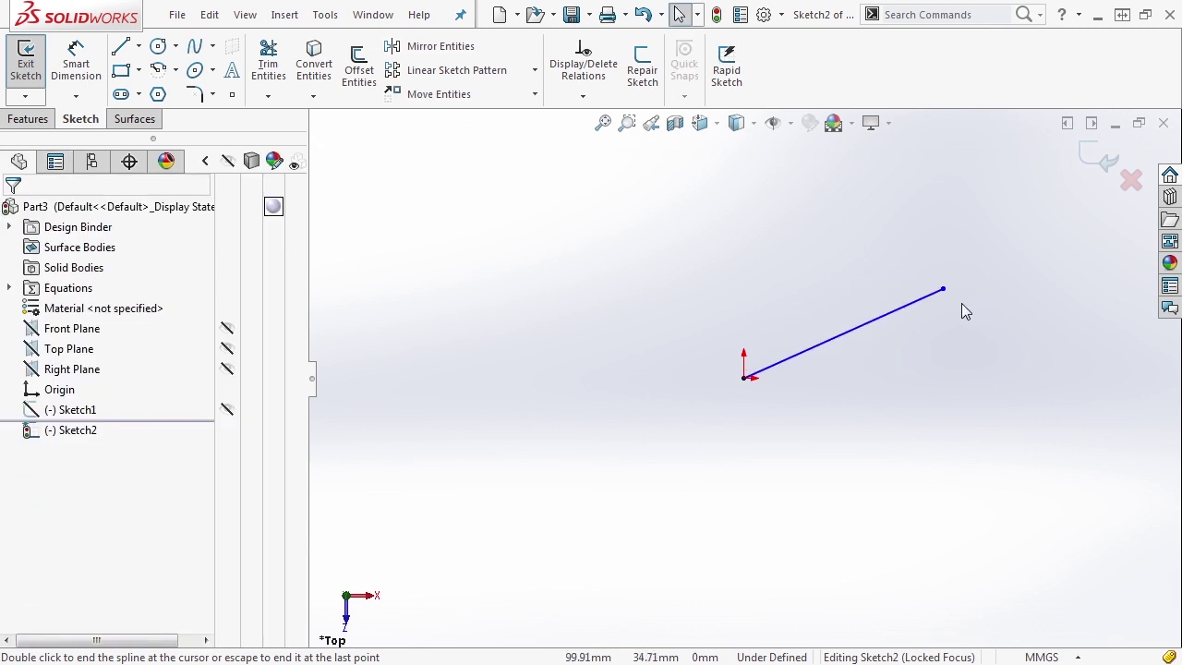
Bend the two-point spline into an upward arch by reshaping the tangent handle at its origin end until nearly vertical.
click(858, 326)
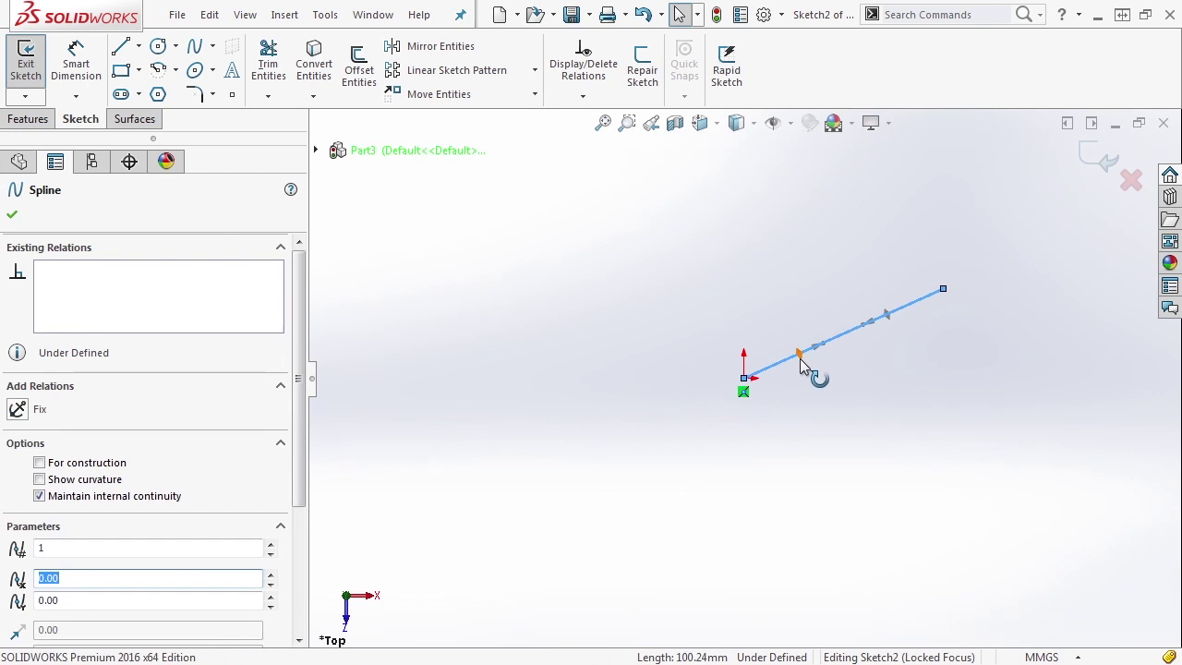
drag(822, 349, 796, 250)
drag(780, 291, 793, 261)
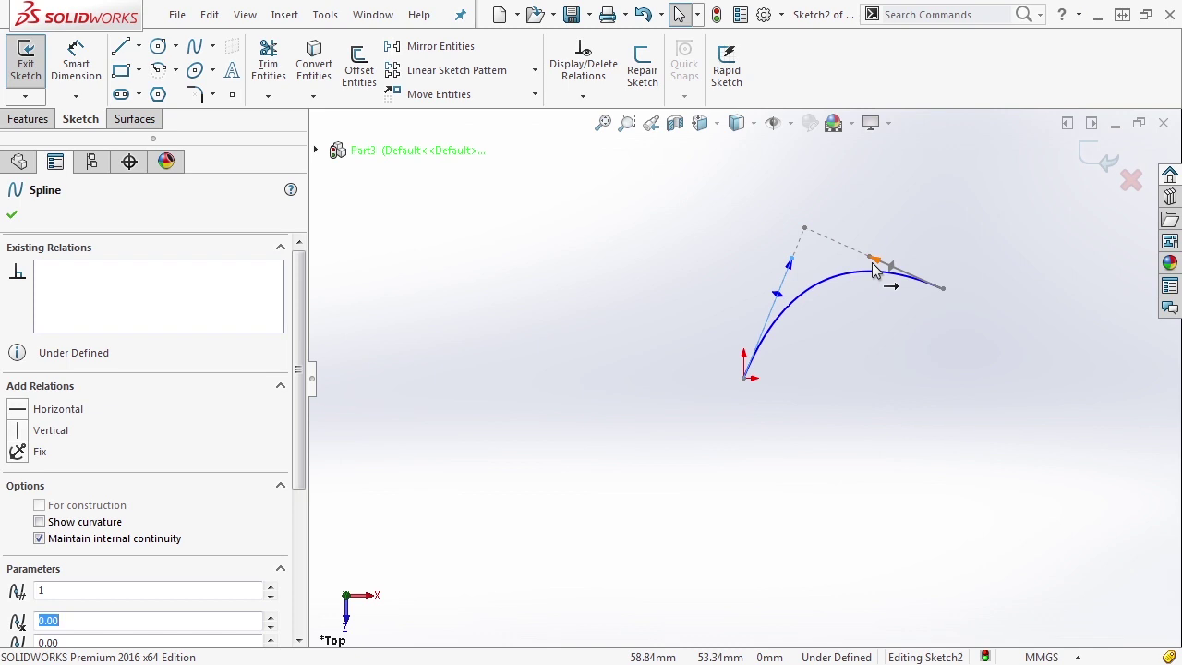
drag(790, 263, 758, 246)
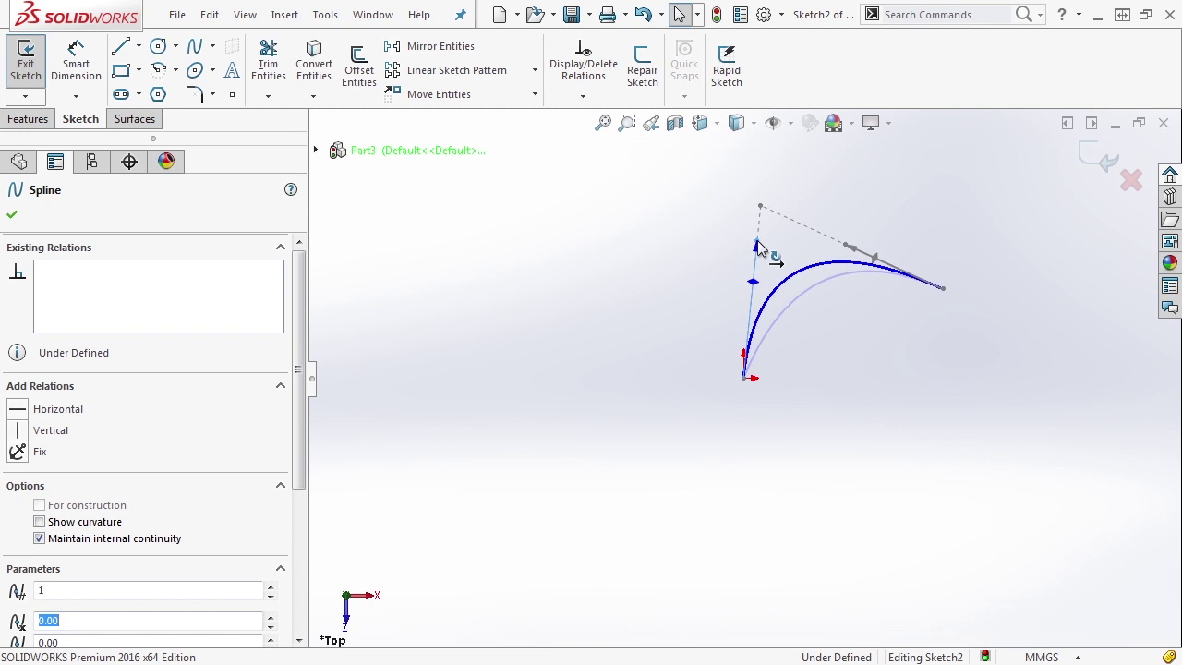
drag(758, 245, 756, 245)
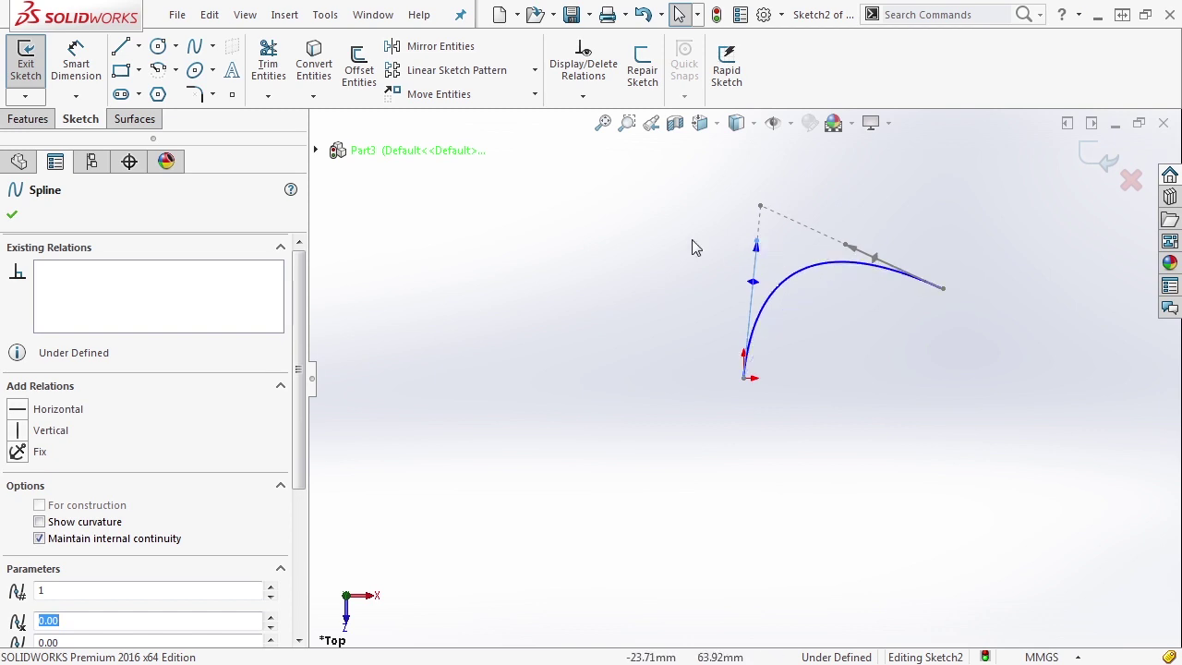
Show the arched spline's curvature comb, enlarging its scale and setting the density to 174.
drag(299, 269, 298, 296)
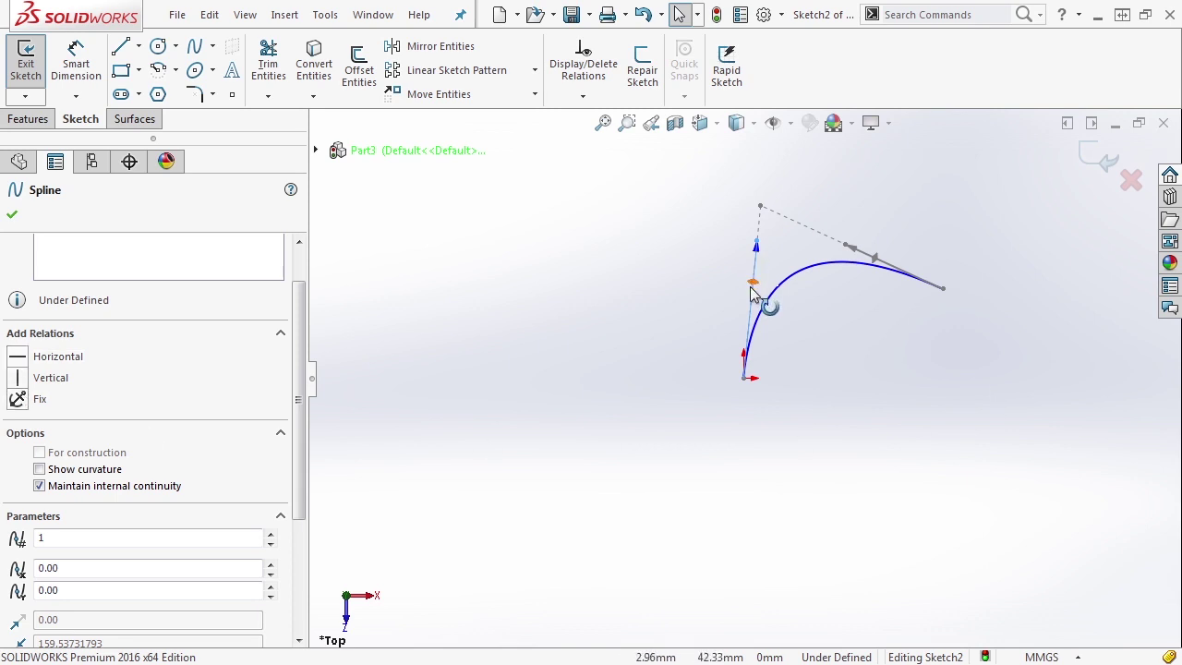
drag(298, 342, 294, 400)
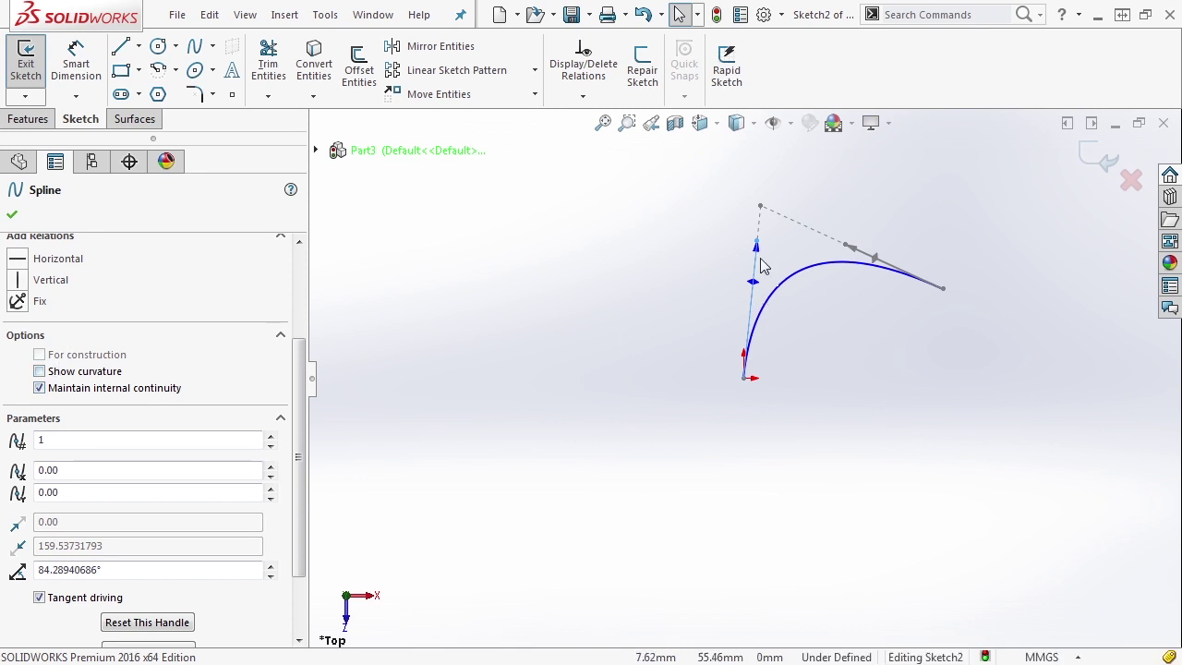
click(786, 292)
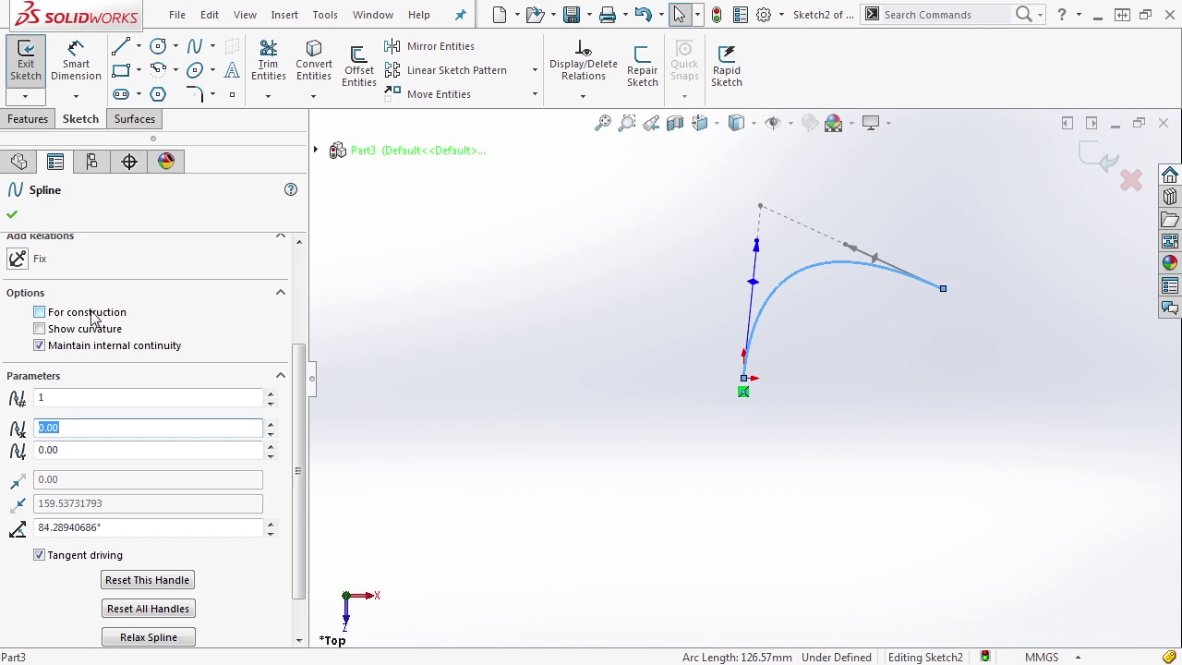
click(38, 330)
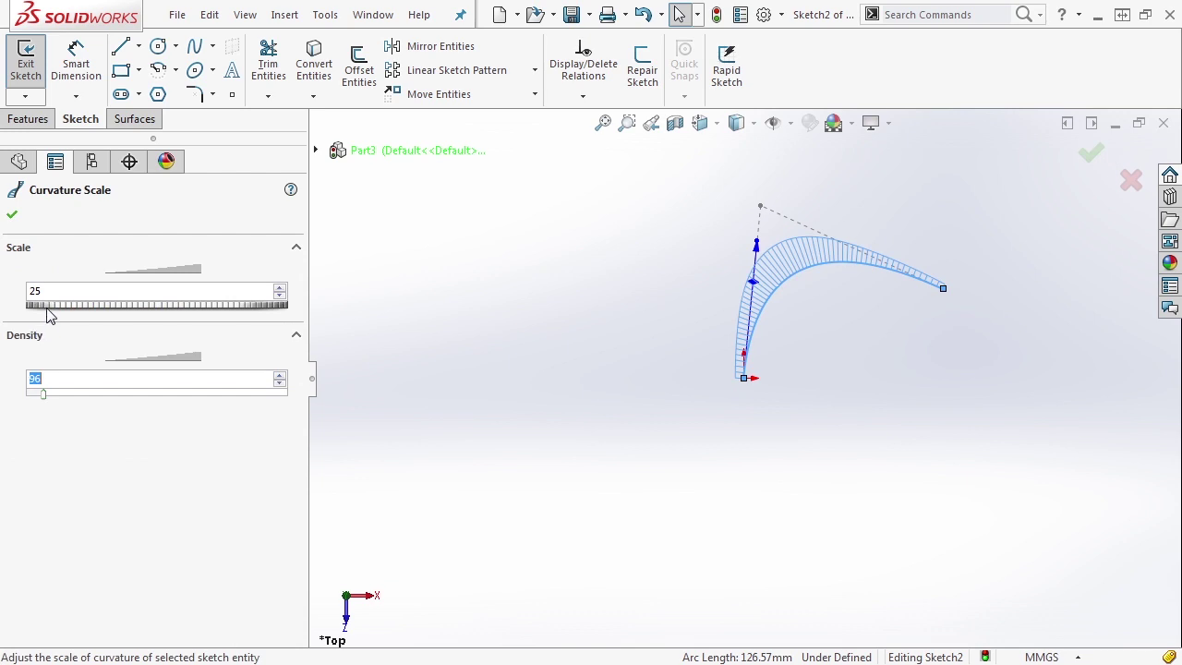
drag(53, 312, 63, 309)
drag(43, 393, 67, 393)
click(12, 214)
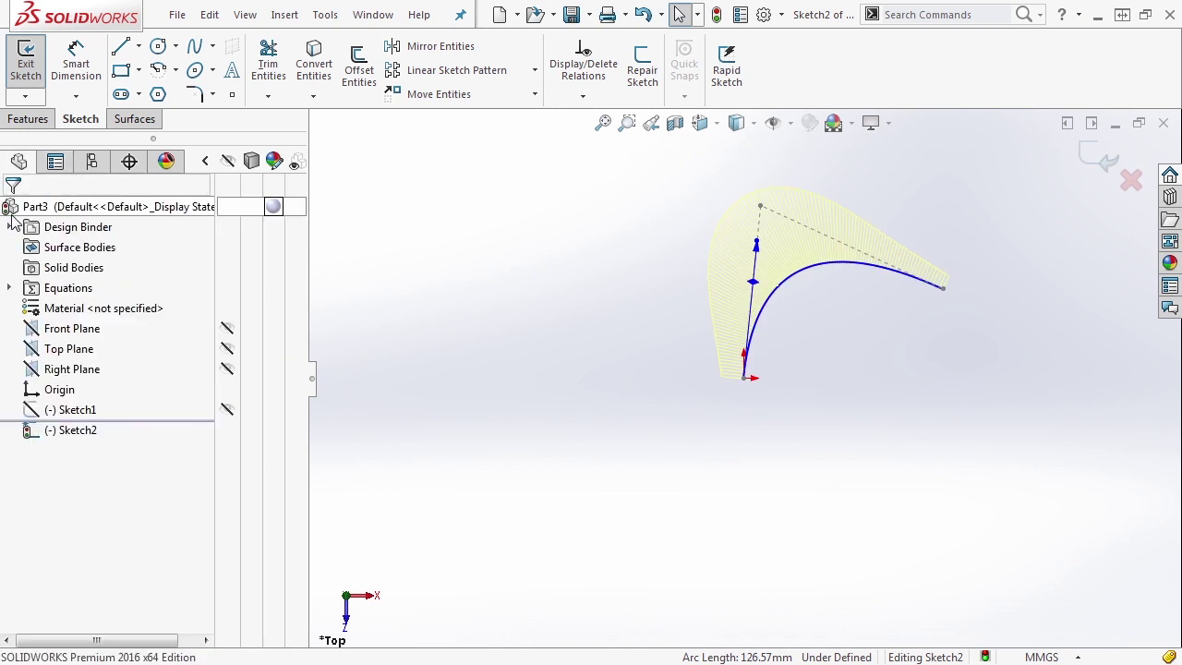
Tilt the arched spline's tangent handle at the origin slightly toward the curve with the curvature comb shown.
click(797, 268)
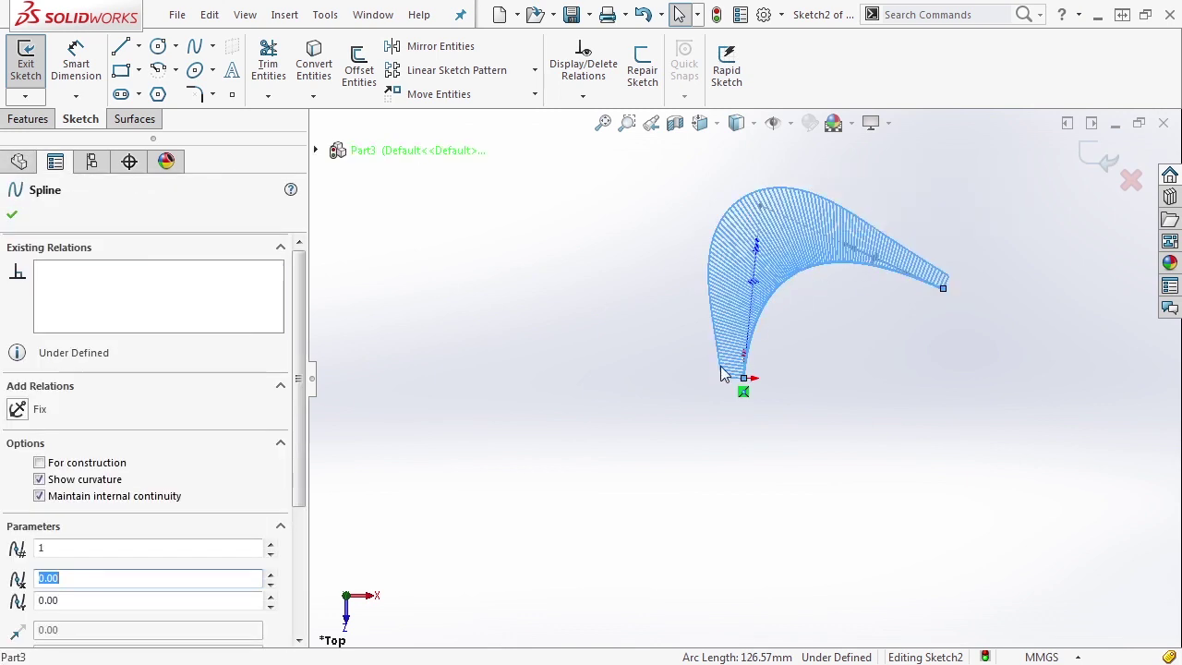
mouse_move(756, 242)
mouse_down()
mouse_move(757, 319)
mouse_move(797, 263)
mouse_move(795, 241)
mouse_move(760, 233)
mouse_move(729, 248)
mouse_move(712, 277)
mouse_move(718, 333)
mouse_move(730, 295)
mouse_move(779, 264)
mouse_move(848, 280)
mouse_move(767, 251)
mouse_up()
click(842, 349)
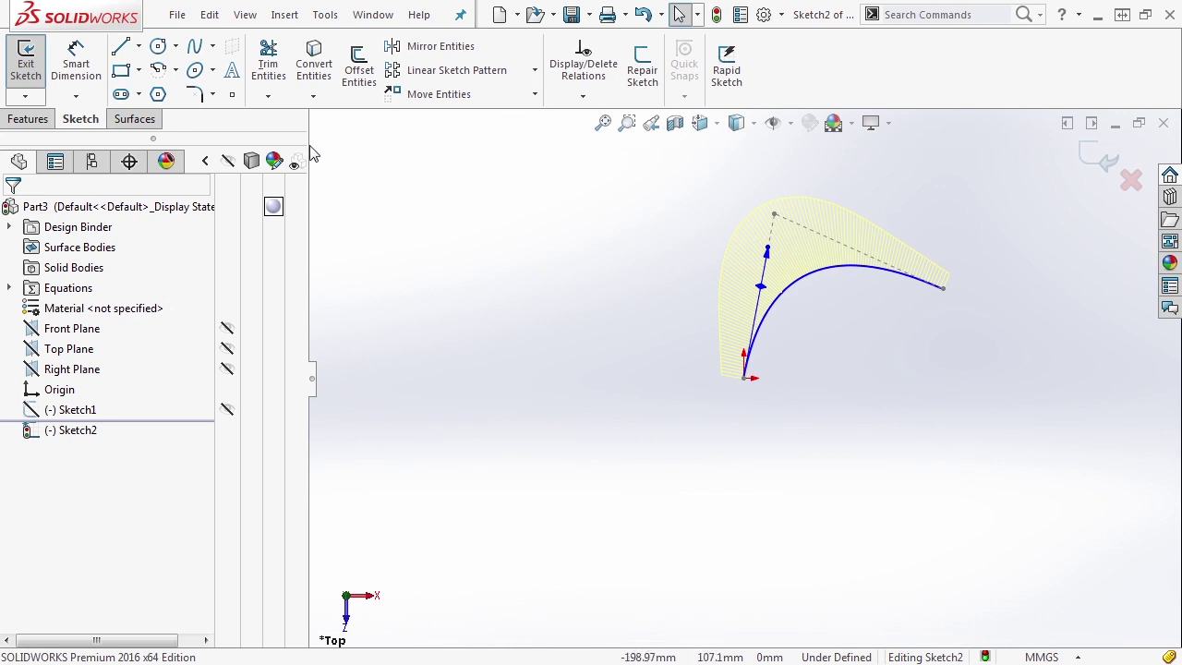
Draw an open, winding nine-point spline below the arched spline.
click(194, 46)
click(642, 446)
click(876, 409)
click(924, 465)
click(884, 520)
click(846, 572)
click(759, 559)
click(735, 483)
click(672, 491)
double_click(573, 506)
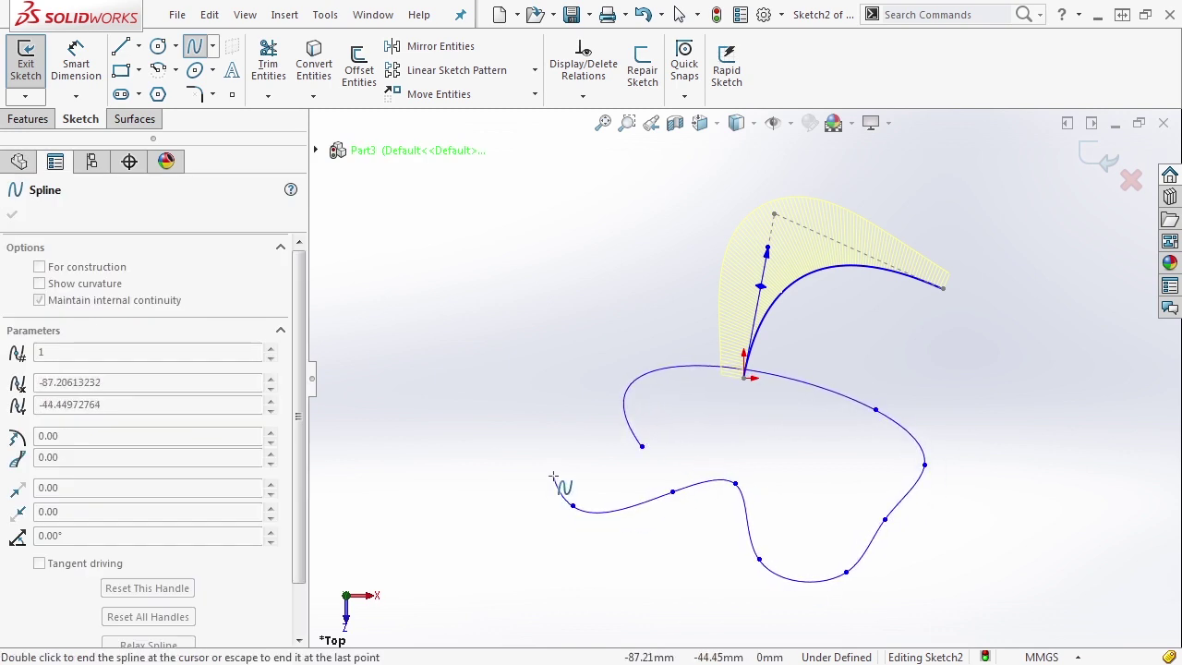
Reshape the nine-point spline with the tangent handles at its start point and eighth point.
click(645, 451)
drag(594, 391, 631, 344)
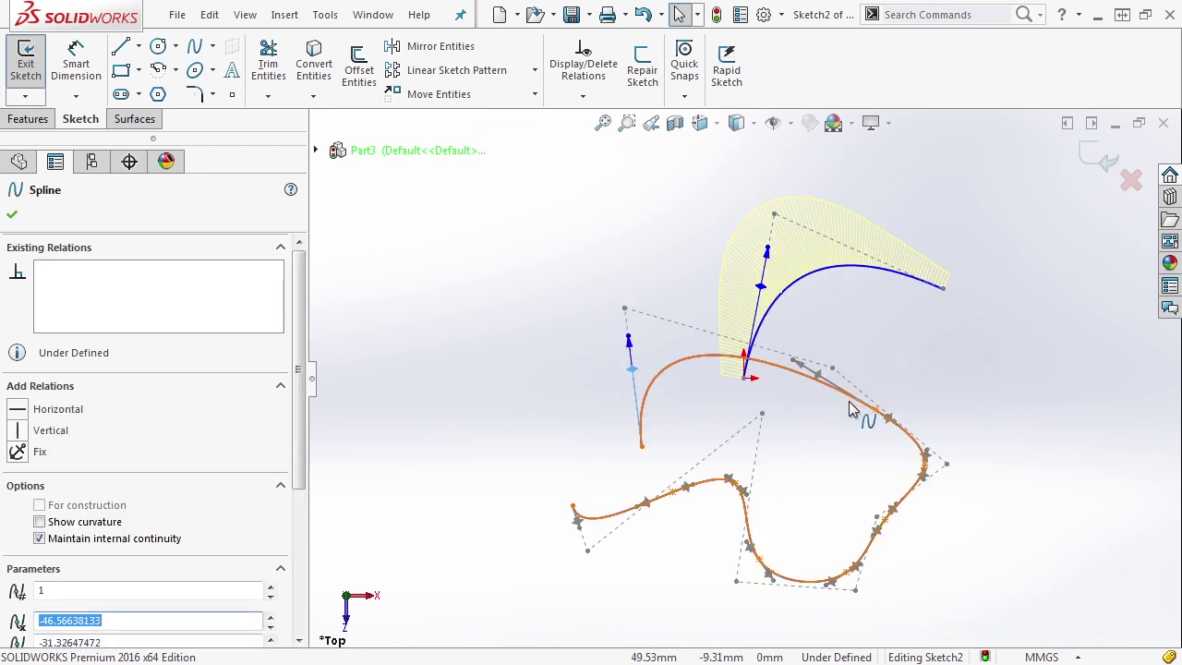
mouse_move(694, 490)
mouse_down()
mouse_move(647, 504)
mouse_move(706, 511)
mouse_move(698, 522)
mouse_move(698, 507)
mouse_up()
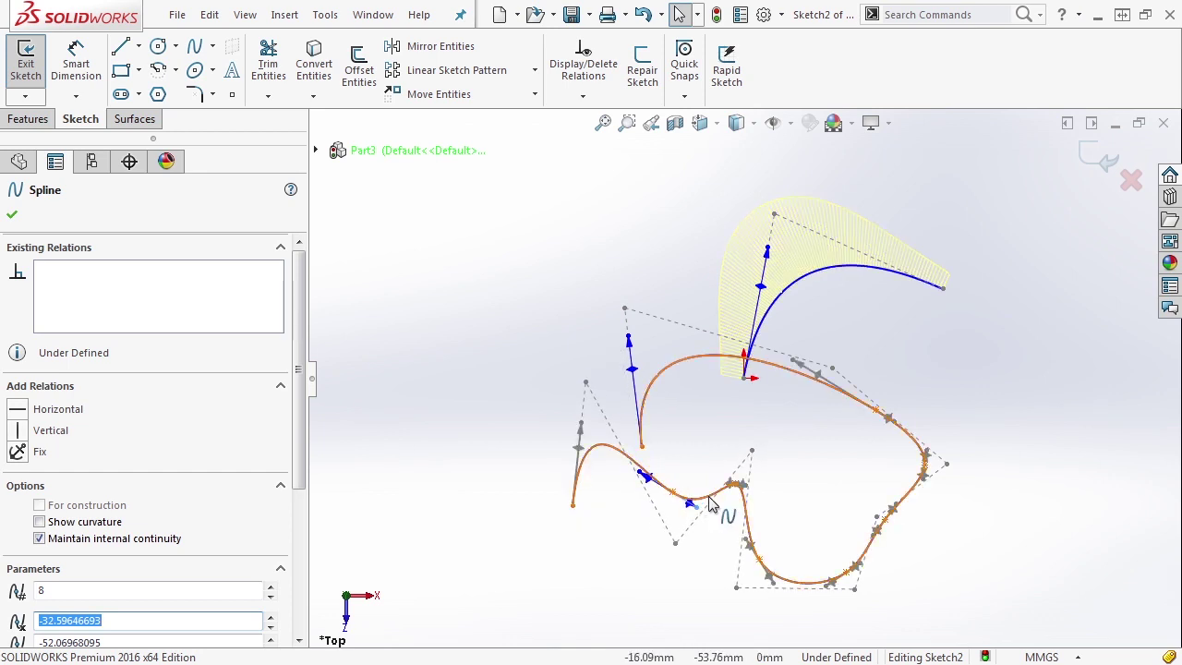
Show the nine-point spline's curvature comb with the scale reduced to 7.
click(711, 503)
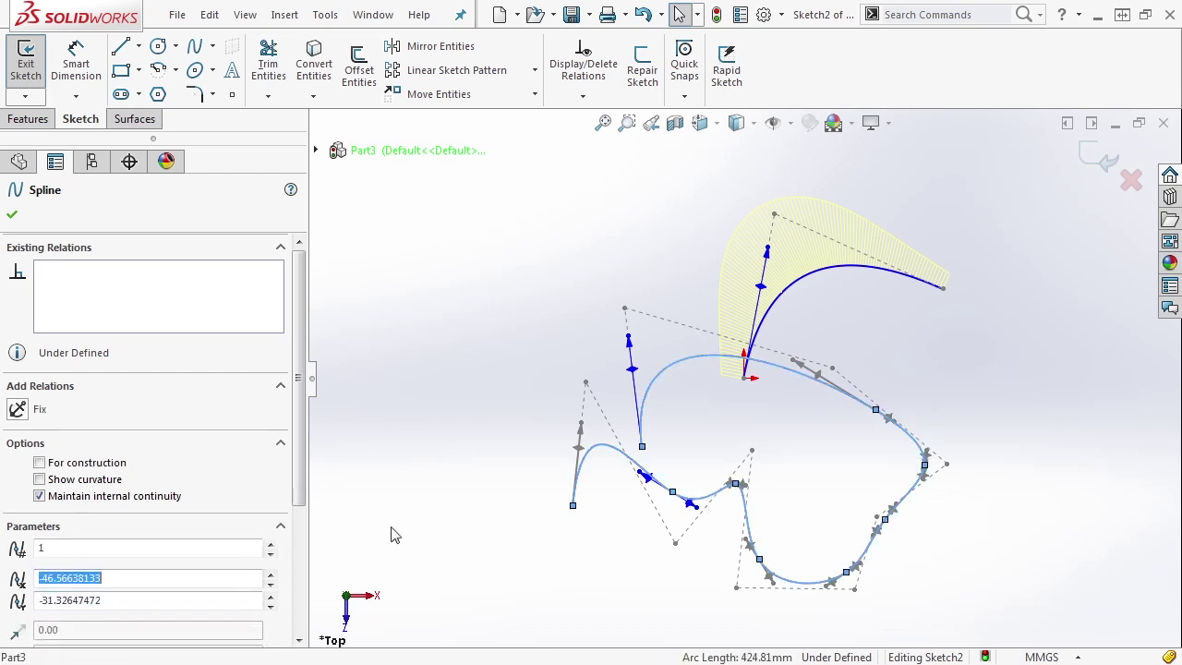
click(83, 482)
drag(166, 311, 108, 312)
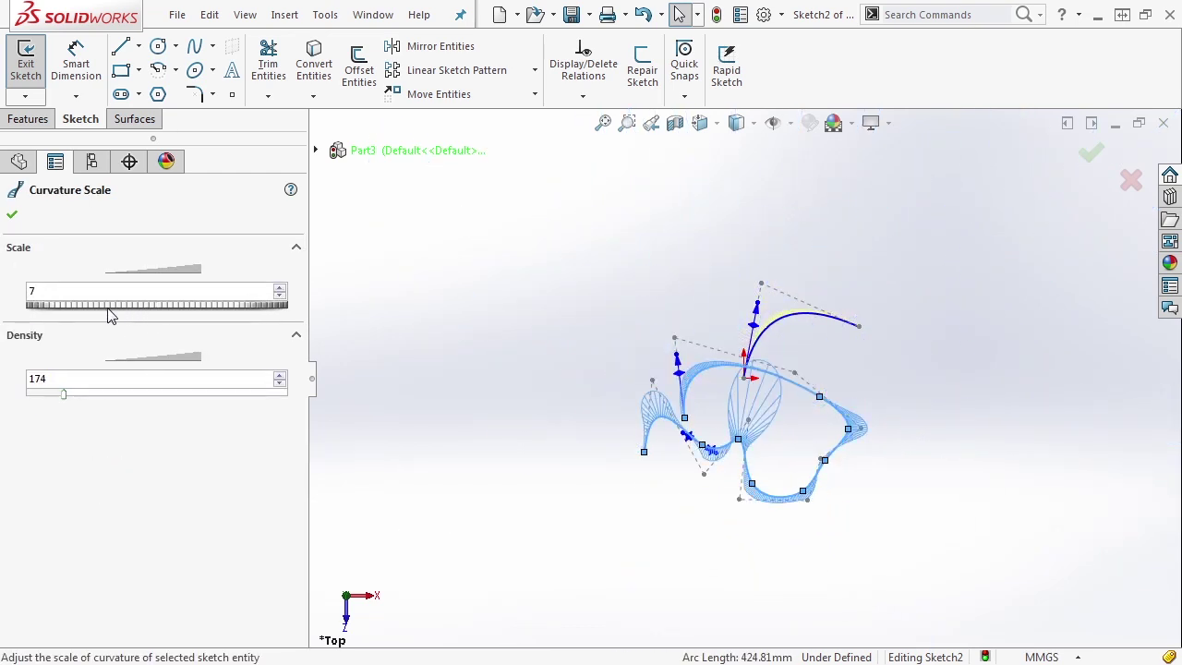
Steepen the nine-point spline's tangents at its eighth and seventh points to form a rounded hump between them.
scroll(779, 494, down, 5)
drag(618, 386, 599, 334)
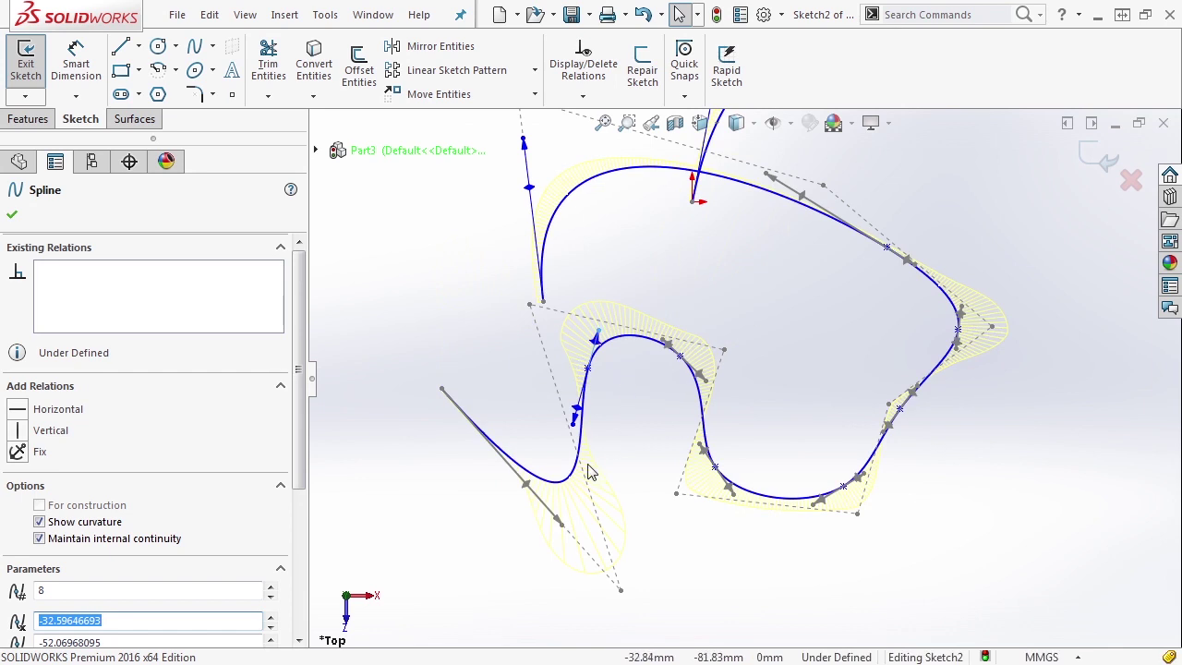
click(584, 447)
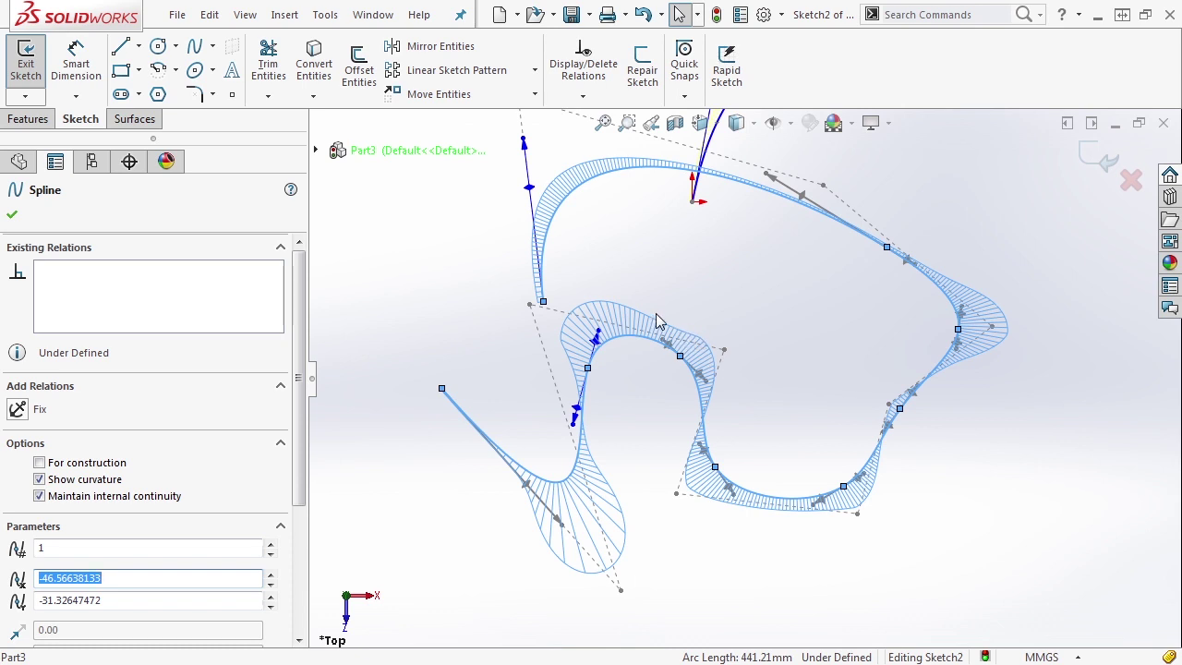
drag(665, 340, 680, 341)
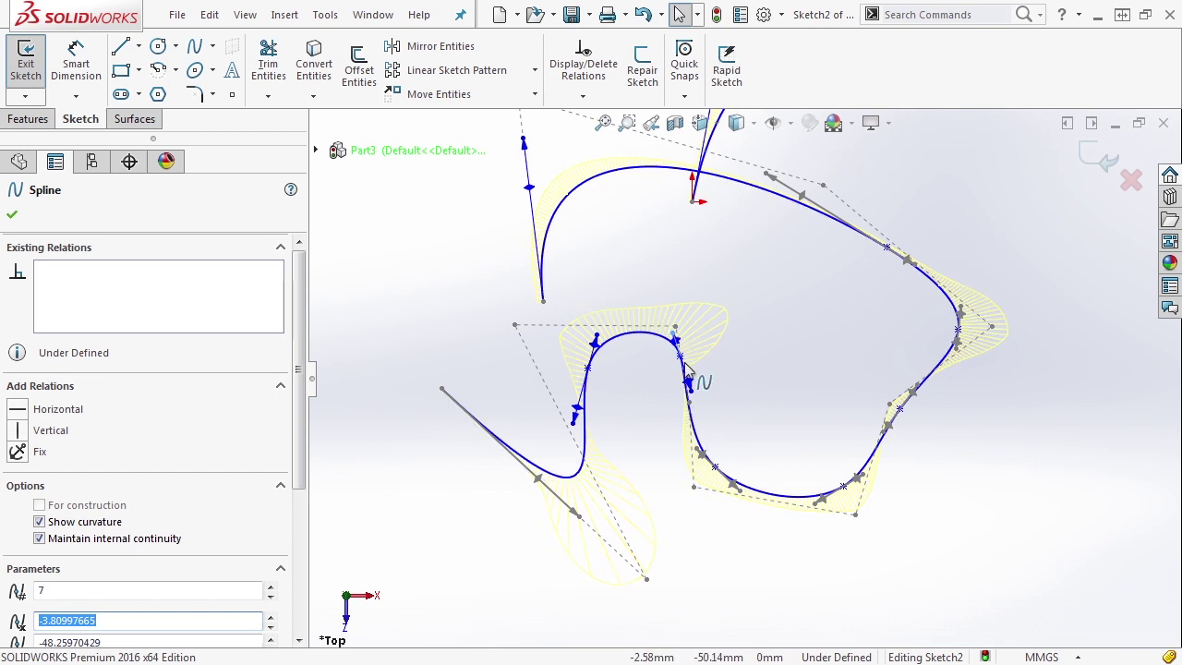
Examine the curvature comb near the seventh point, and adjust the nine-point spline's tangent handle at its fourth point.
click(691, 386)
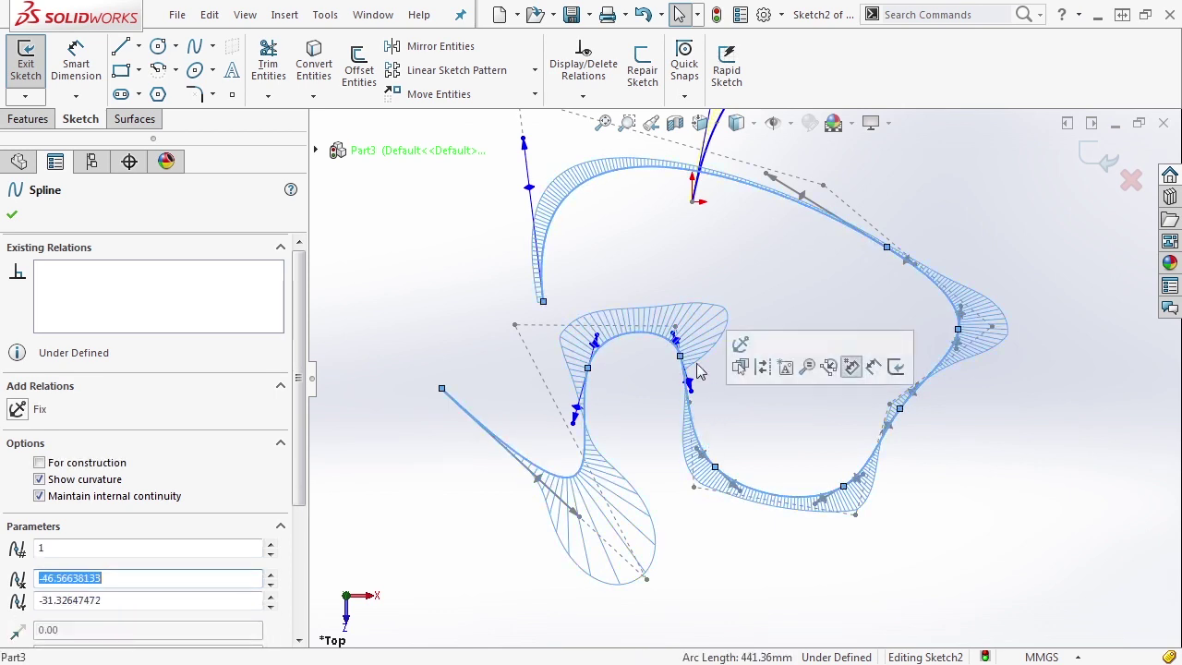
scroll(690, 390, up, 3)
scroll(691, 391, up, 3)
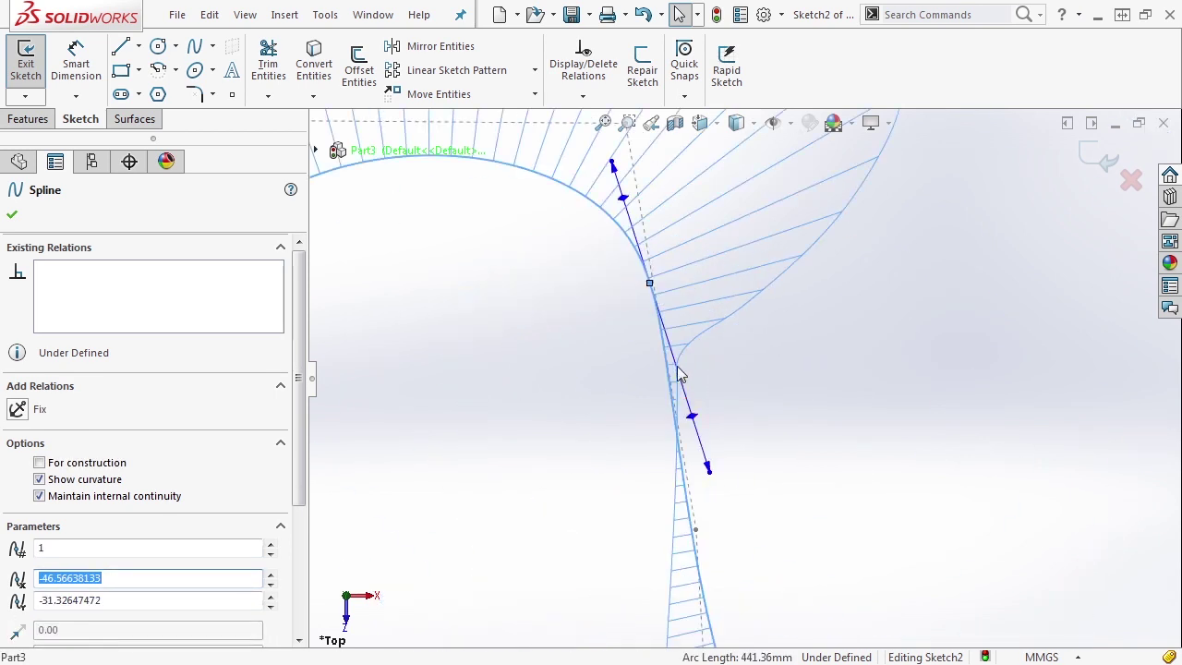
scroll(708, 469, down, 4)
scroll(725, 458, down, 5)
scroll(859, 436, up, 3)
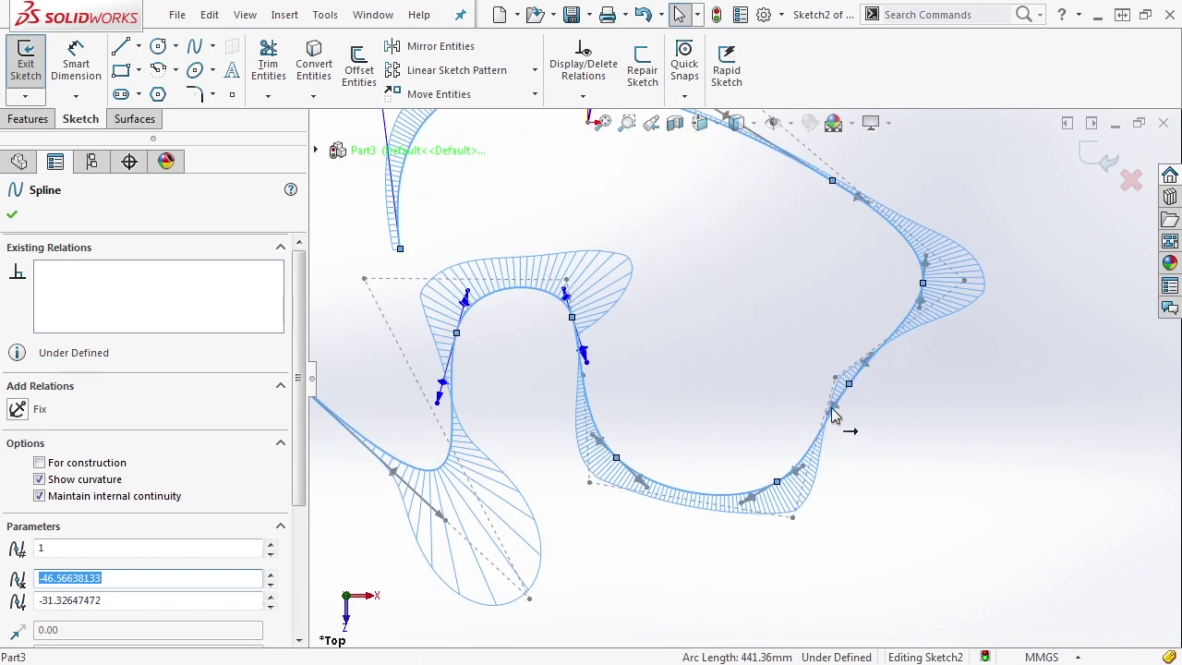
click(834, 415)
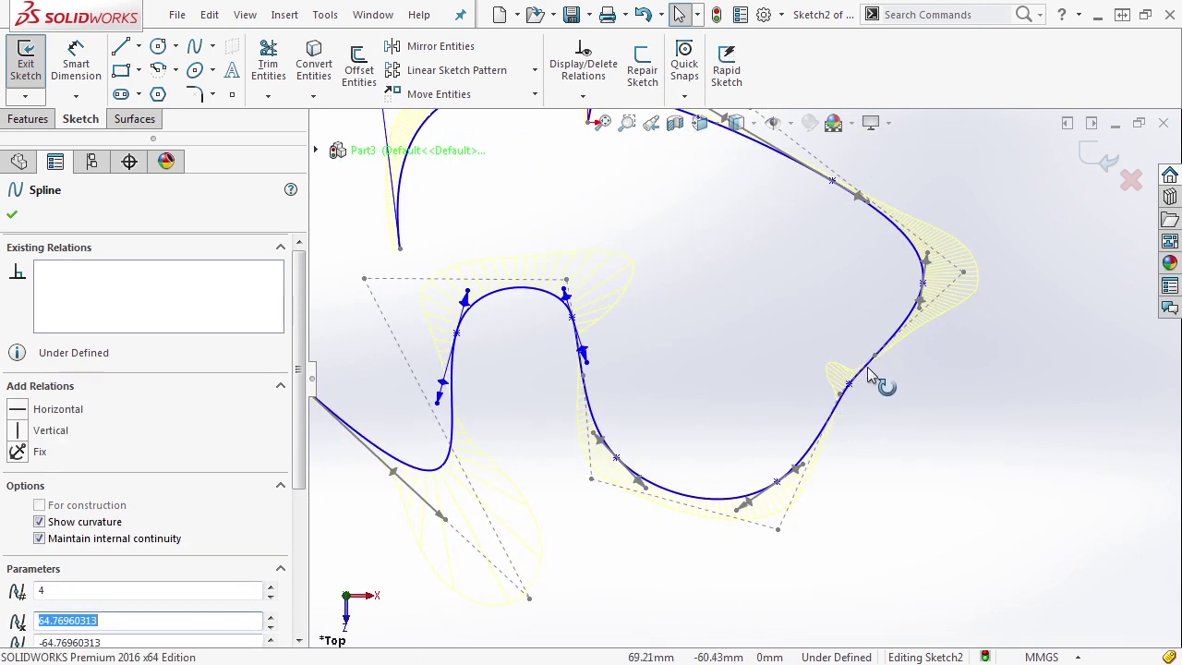
scroll(867, 367, up, 6)
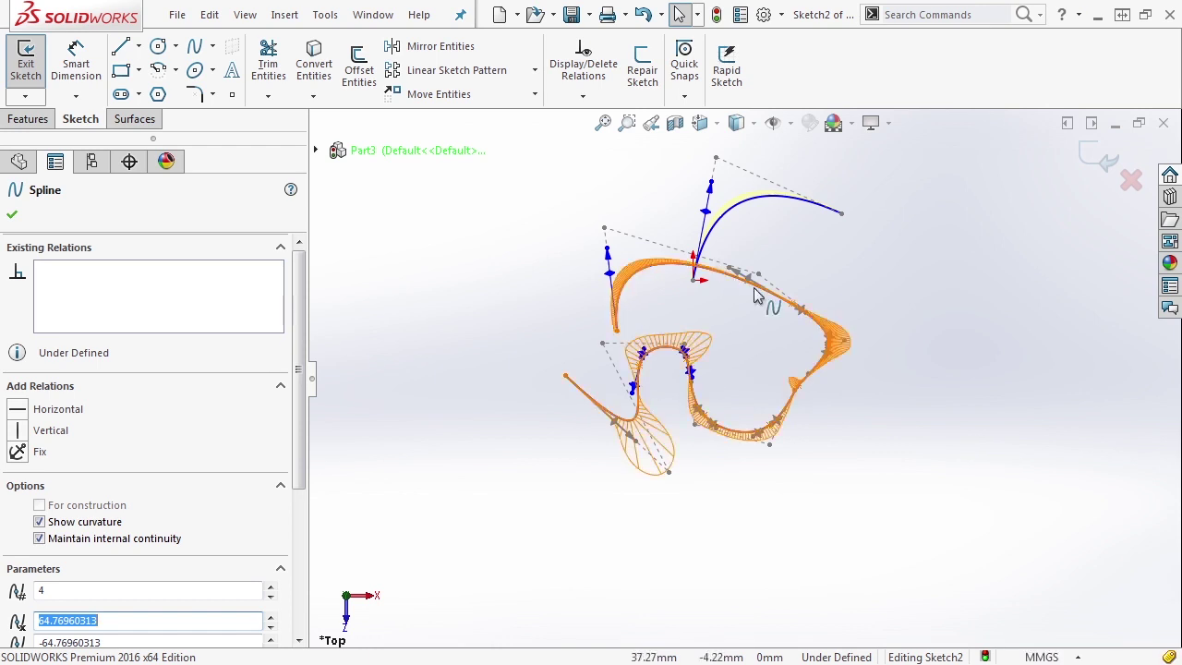
key(Escape)
Sketch a Bezier style spline with eight control vertices in the empty area below the existing splines, rising to a hump near its end.
click(212, 45)
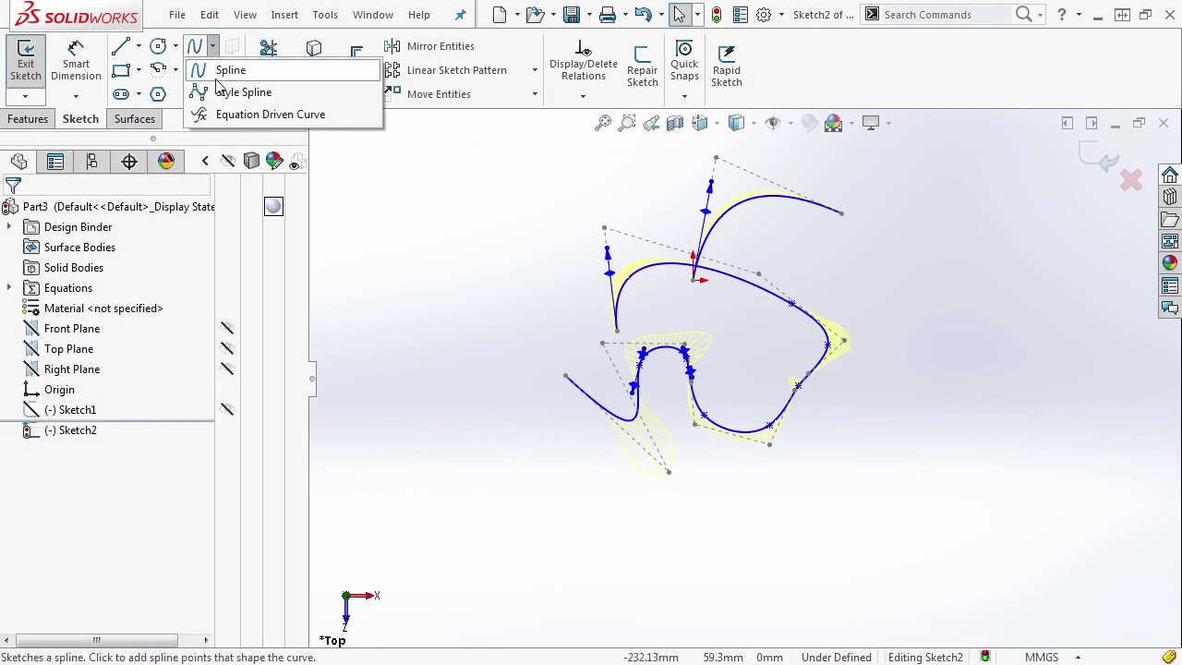
click(236, 93)
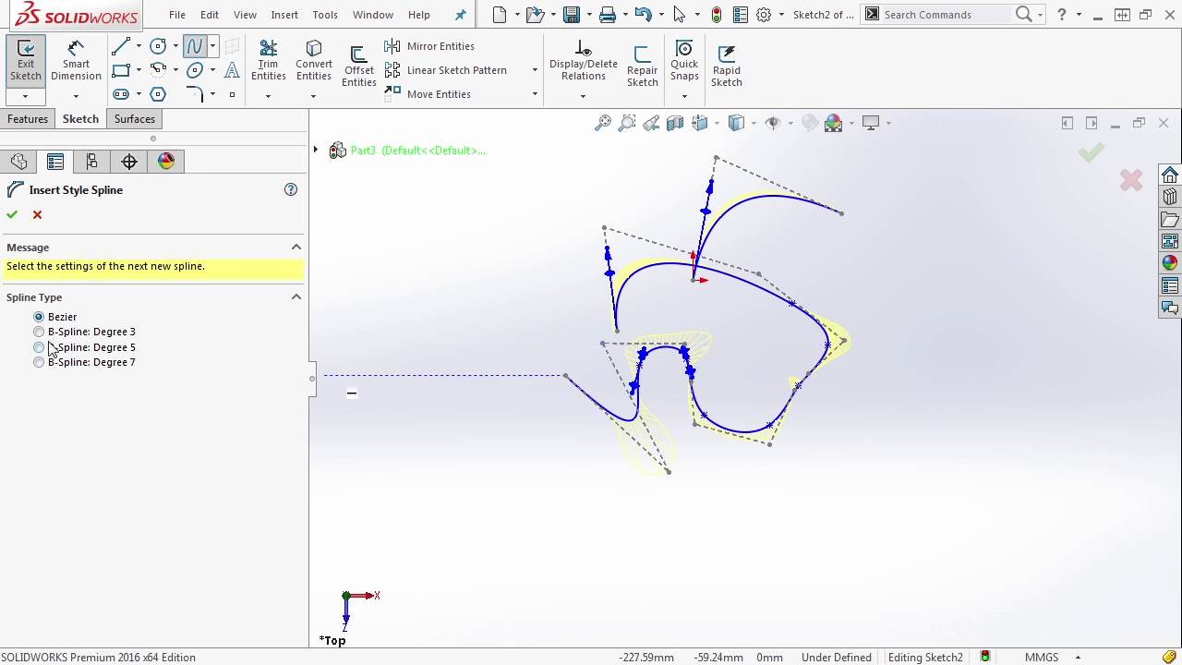
key(z)
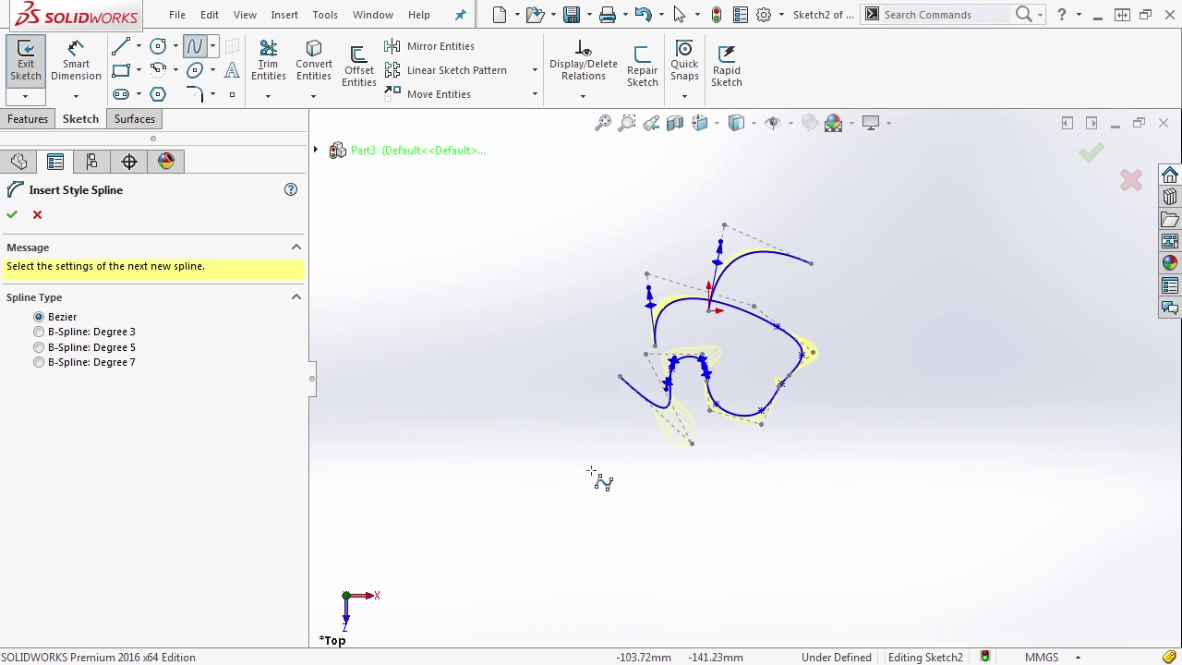
click(540, 515)
click(611, 544)
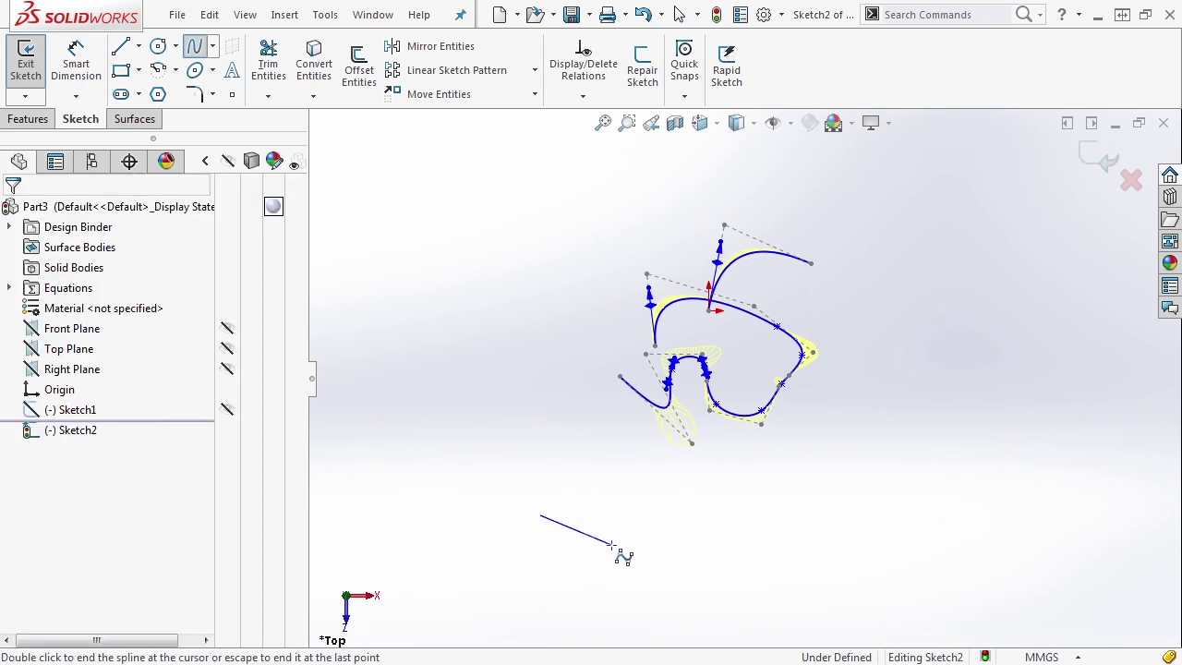
click(718, 490)
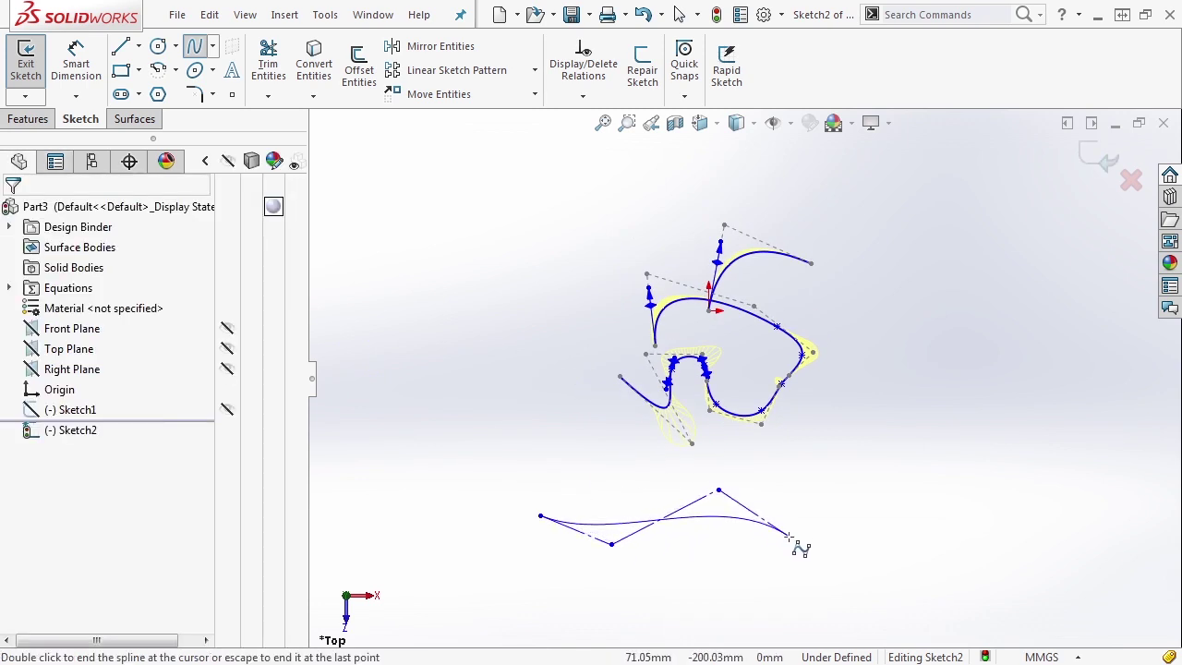
click(807, 558)
click(886, 510)
click(895, 362)
click(984, 307)
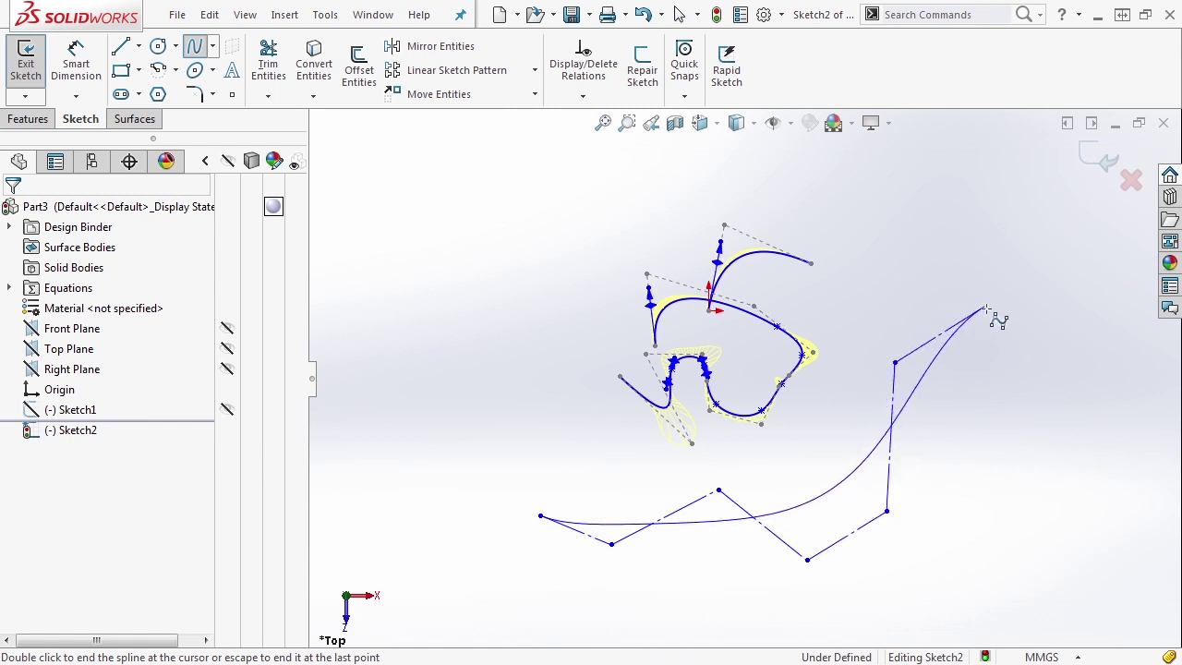
click(1064, 472)
key(Escape)
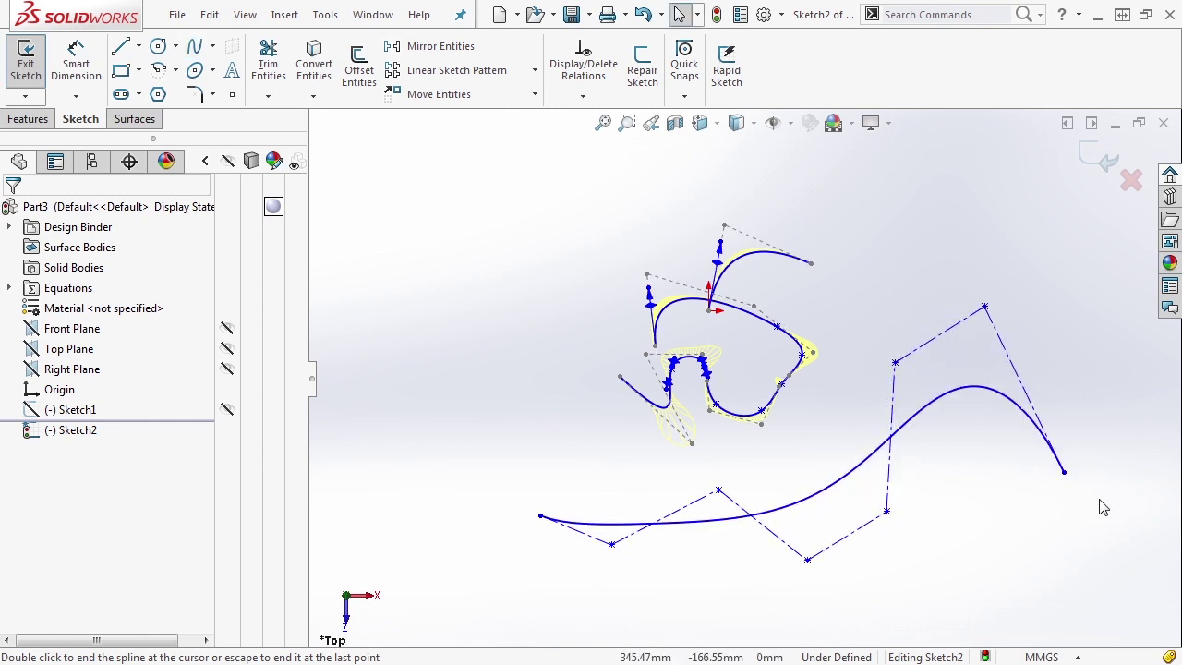
Reshape the style spline by pulling its second control vertex farther below the curve and raising its third control vertex.
click(981, 391)
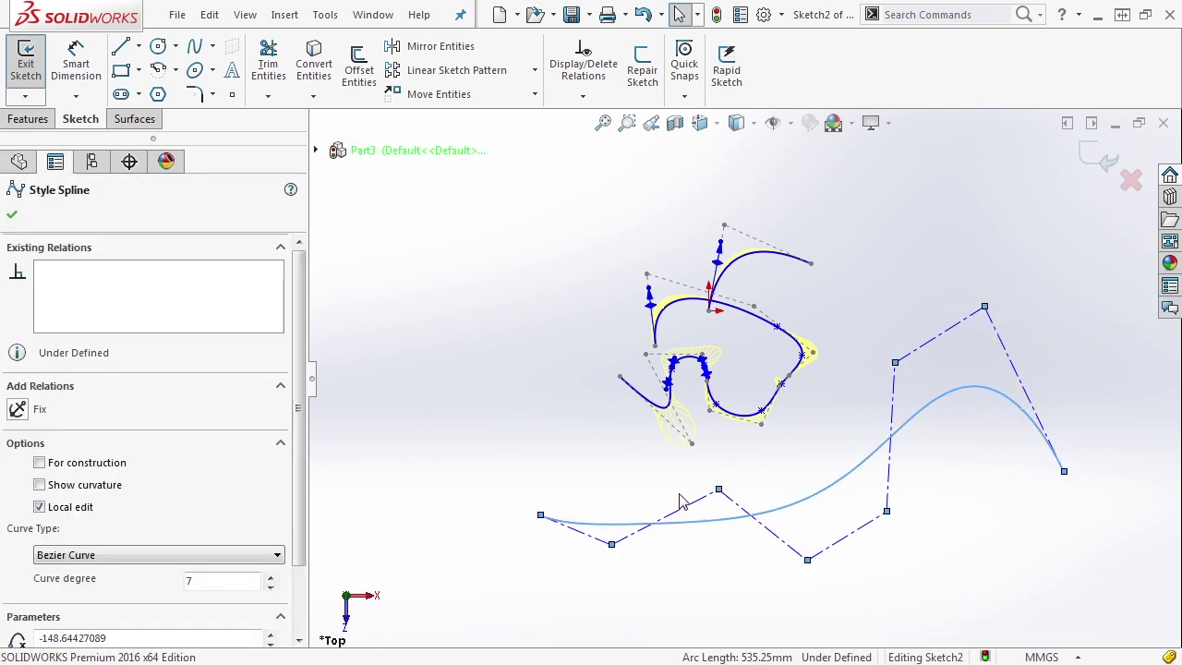
drag(719, 489, 765, 452)
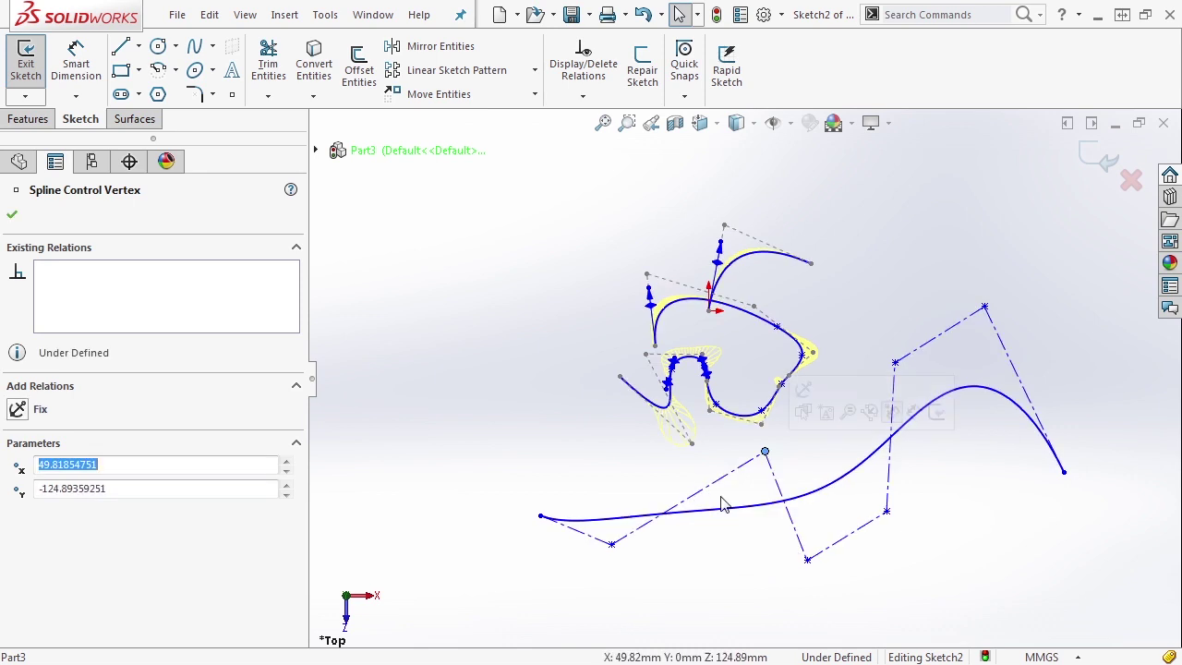
drag(611, 544, 704, 620)
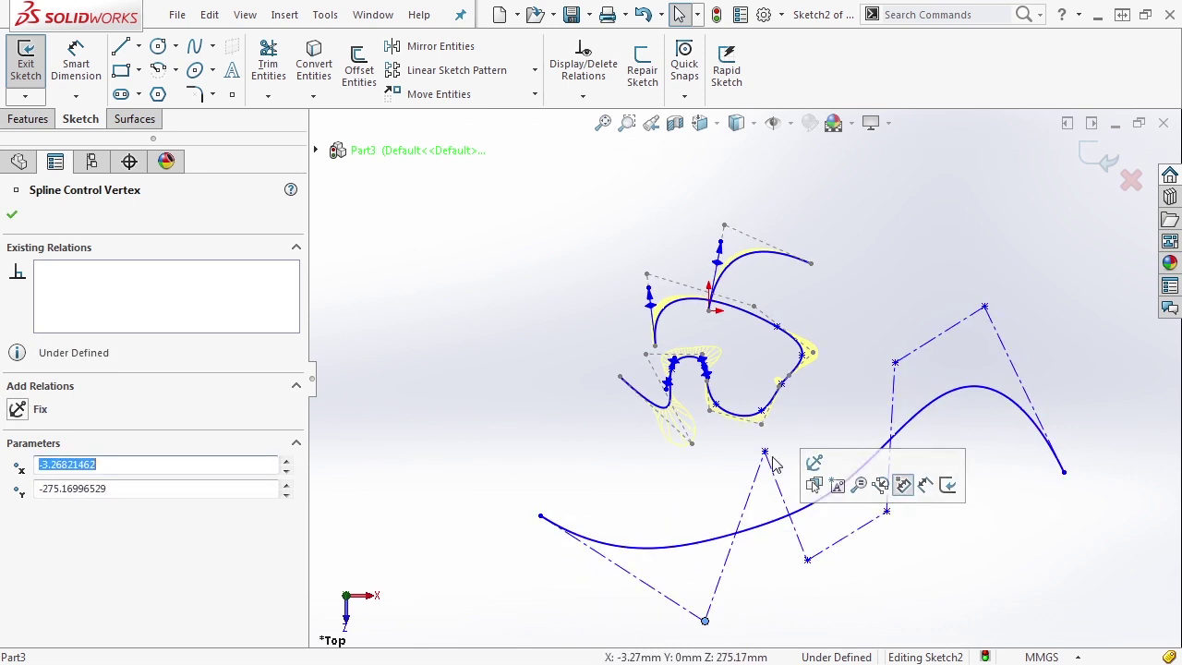
drag(778, 527, 765, 541)
Show the style spline's curvature comb with the scale set to 39.
click(756, 538)
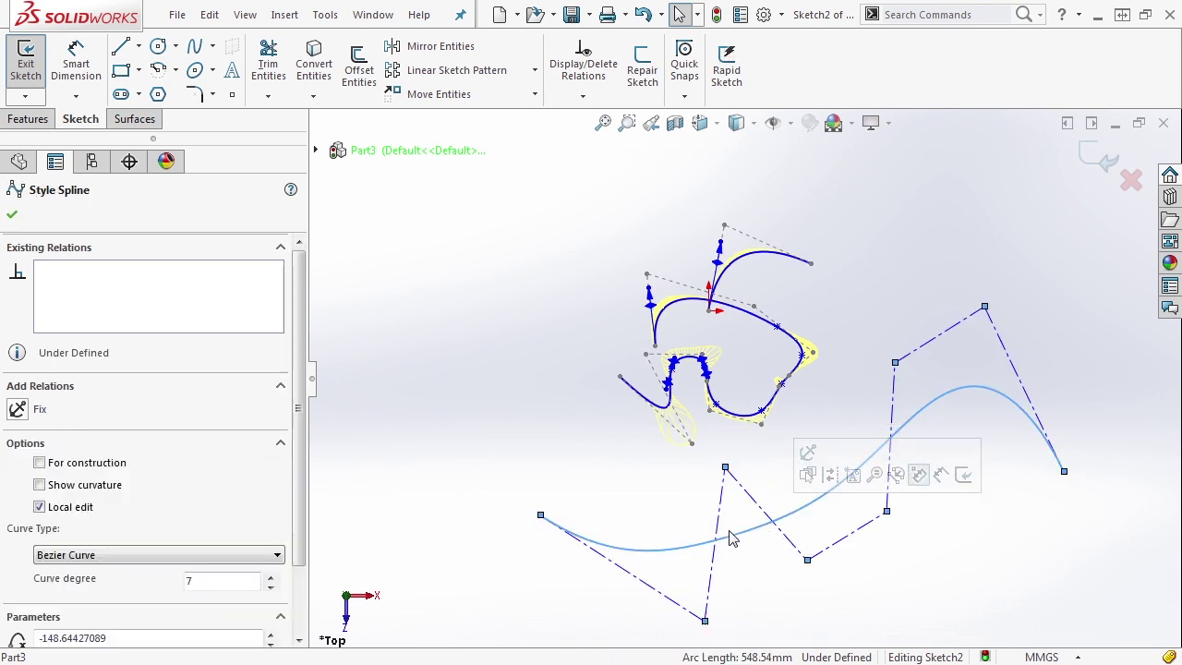
click(76, 485)
drag(78, 316, 275, 344)
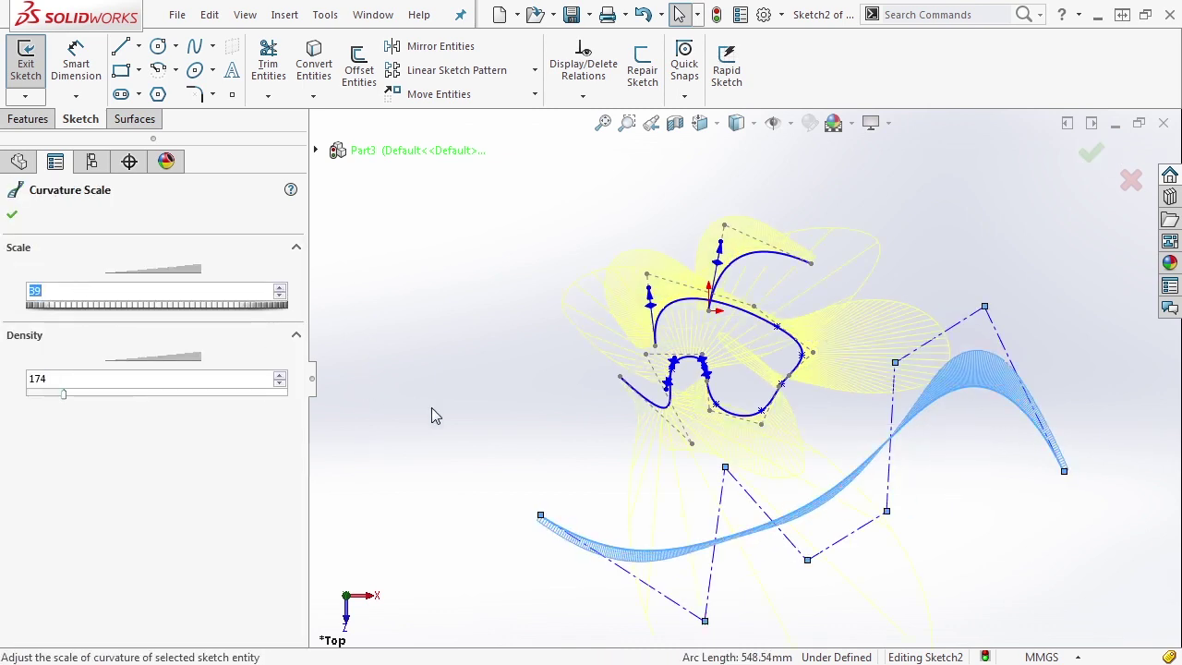
click(13, 215)
Examine the curve types and curve degree offered for the eight-vertex Bezier style spline.
scroll(754, 489, up, 3)
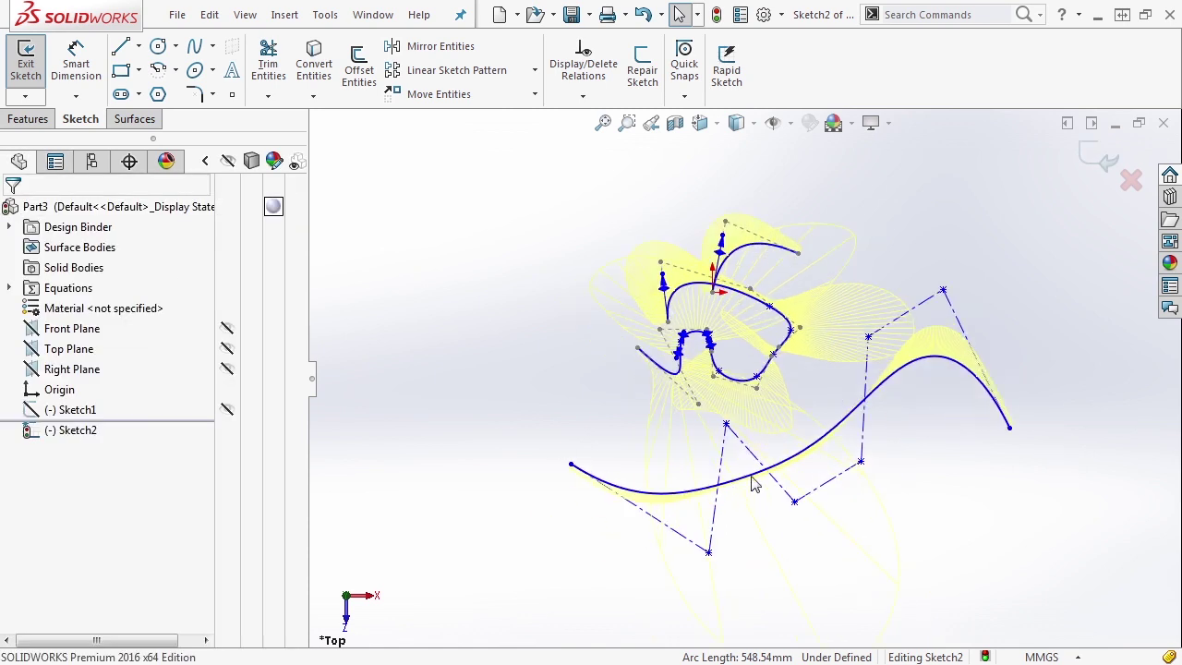
click(754, 480)
scroll(81, 477, down, 2)
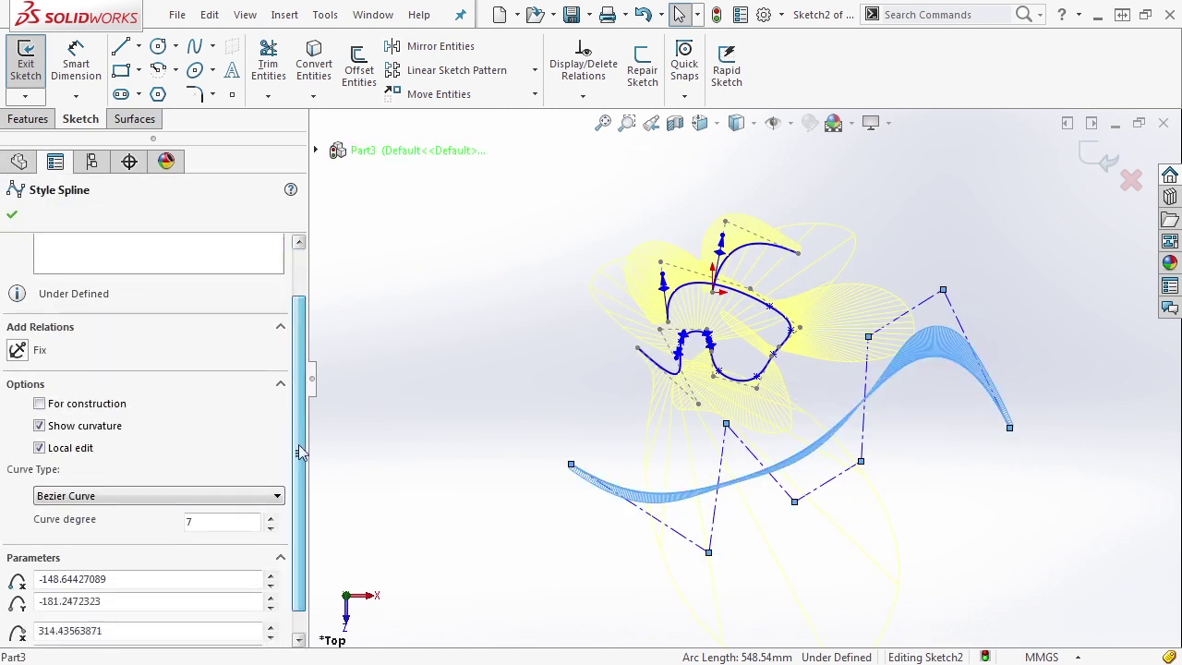
click(139, 489)
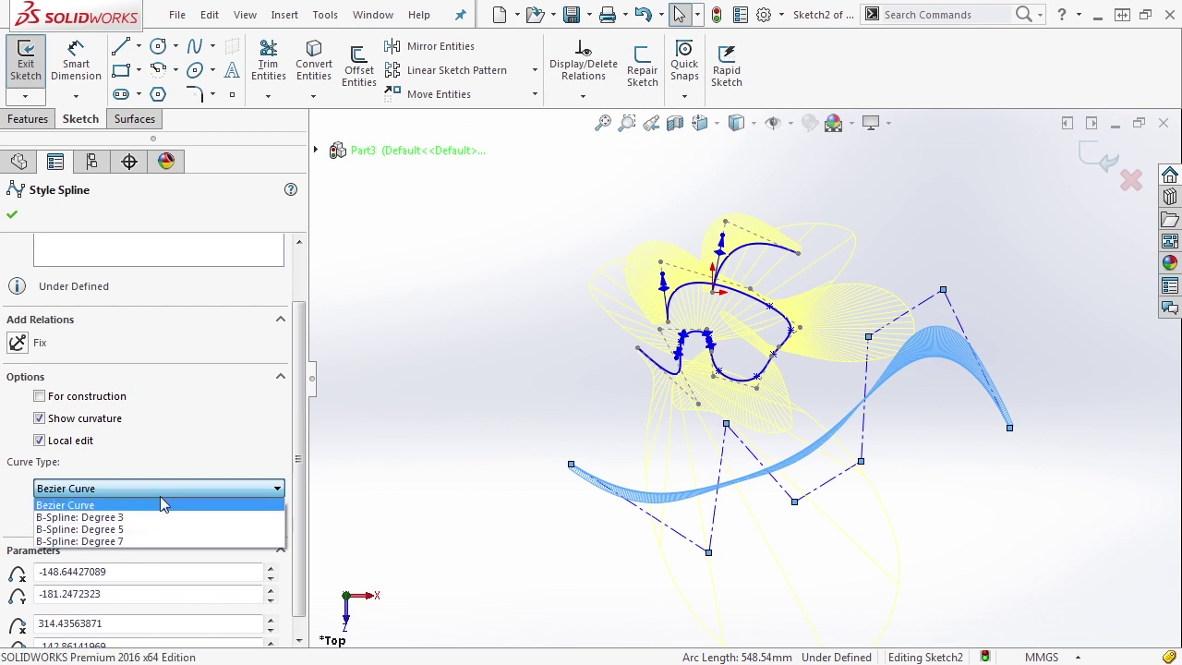
click(197, 459)
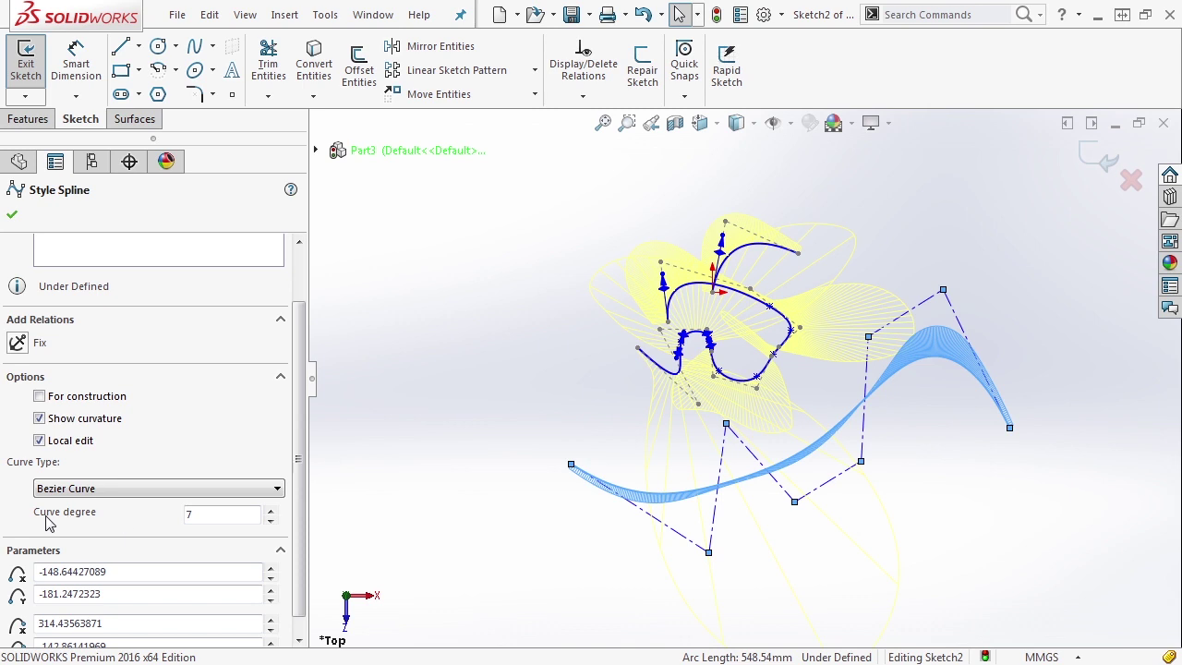
click(96, 492)
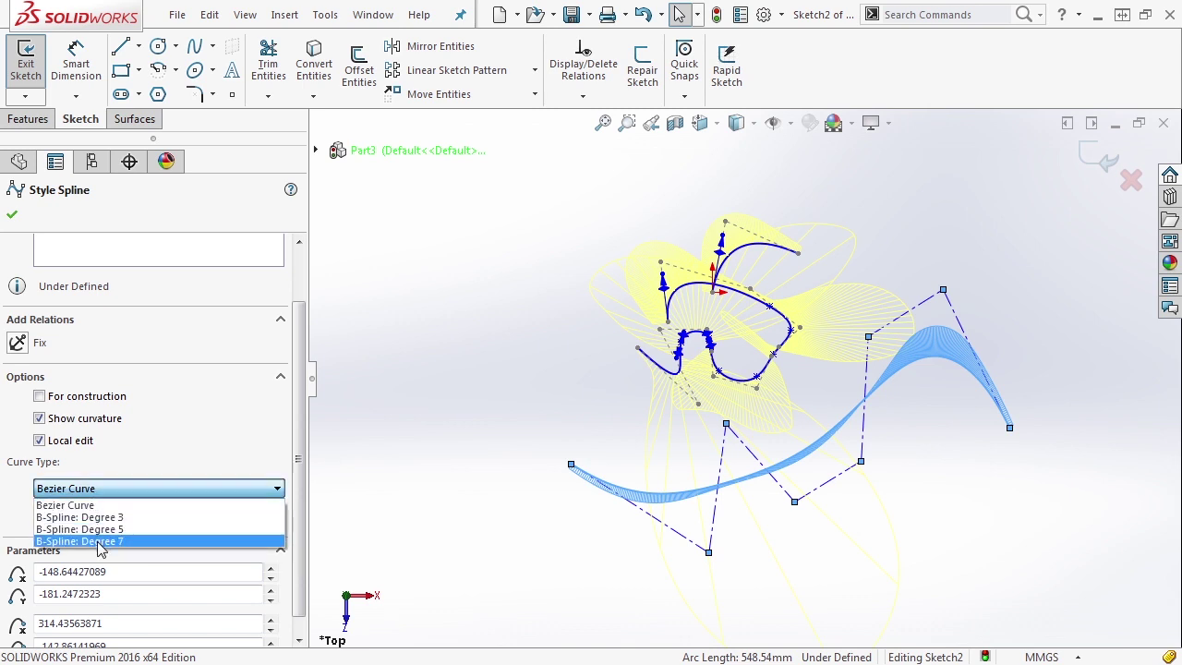
click(821, 557)
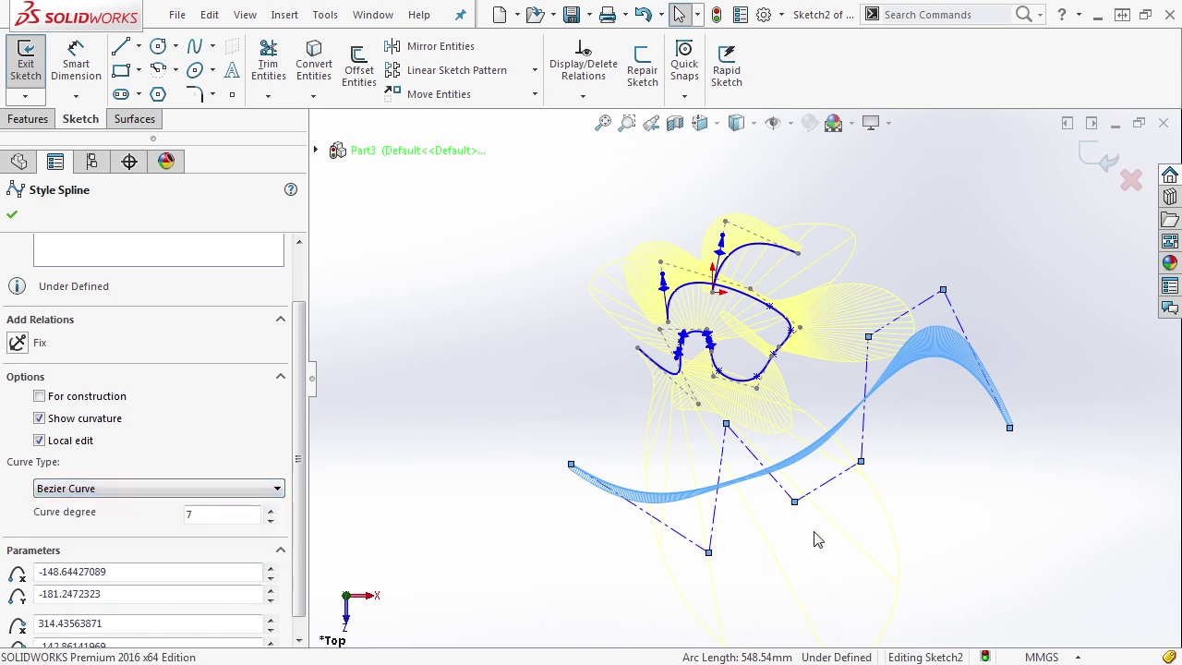
Delete the fourth and third control vertices of the Bezier style spline.
click(795, 503)
key(Delete)
click(726, 424)
key(Delete)
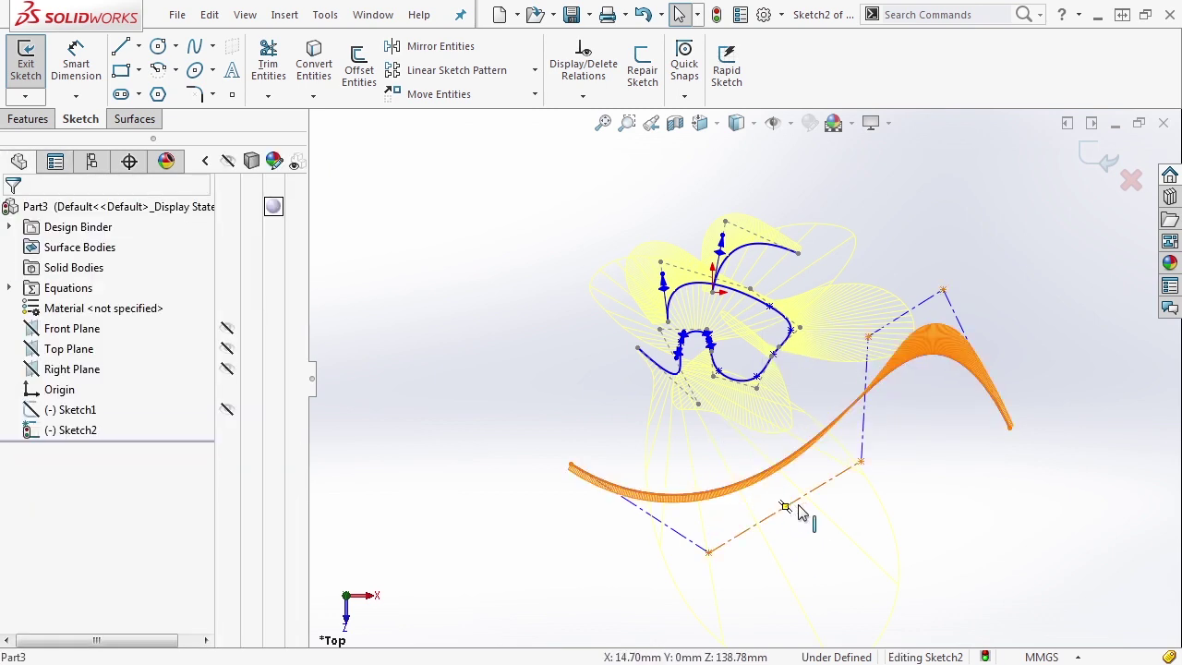
Check the curve degree and available curve types of the reduced Bezier style spline.
click(828, 442)
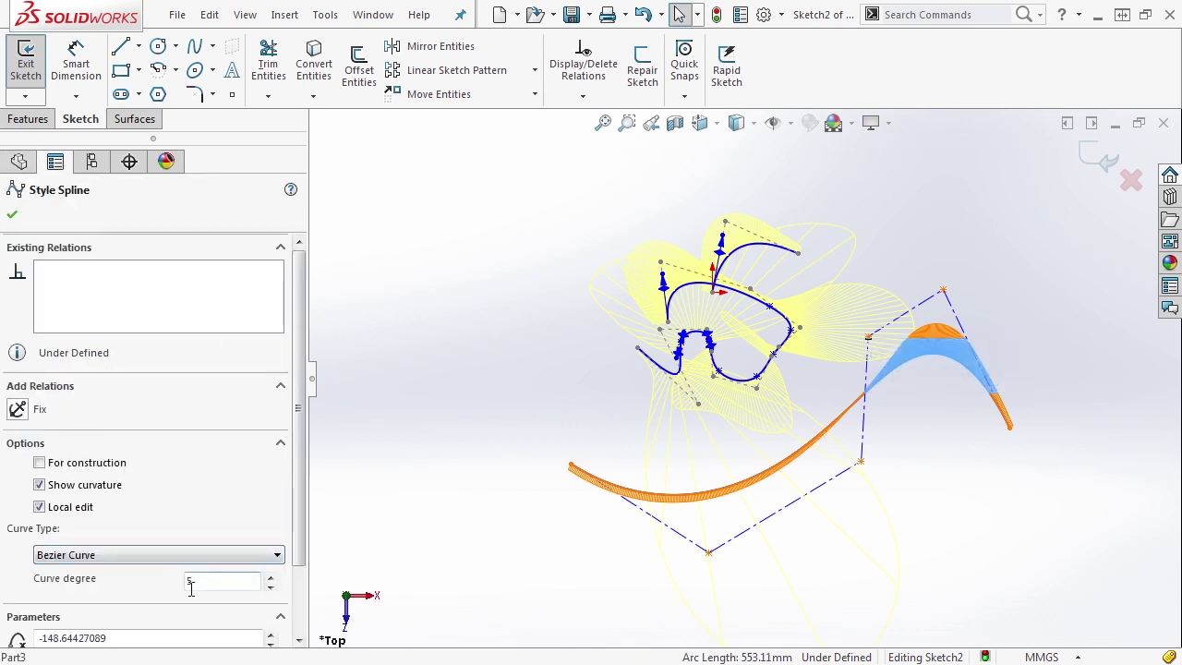
click(220, 554)
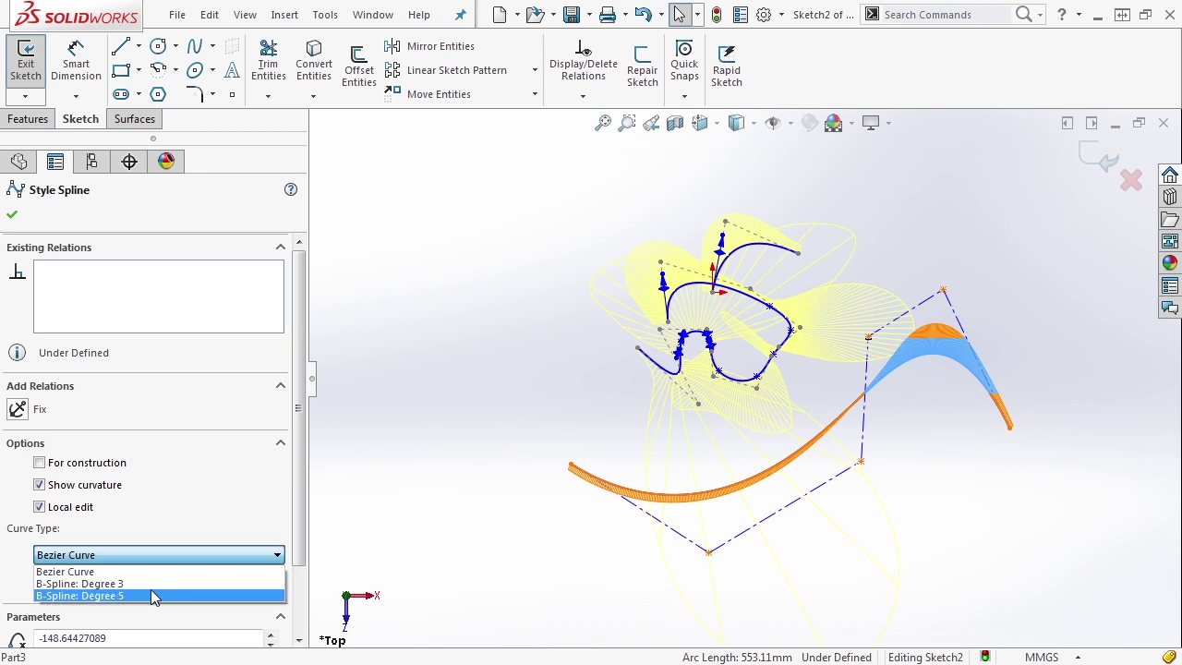
click(301, 486)
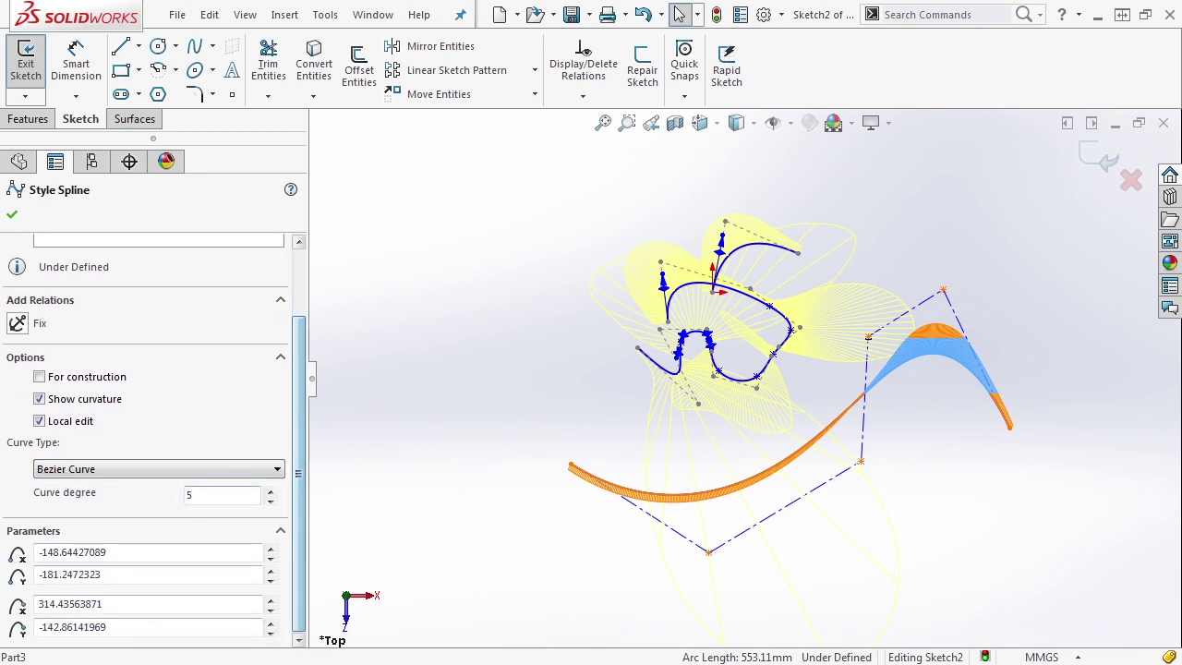
click(12, 215)
Sketch a zigzag B-spline style spline with four control vertices in the empty area beside the existing curves.
click(212, 46)
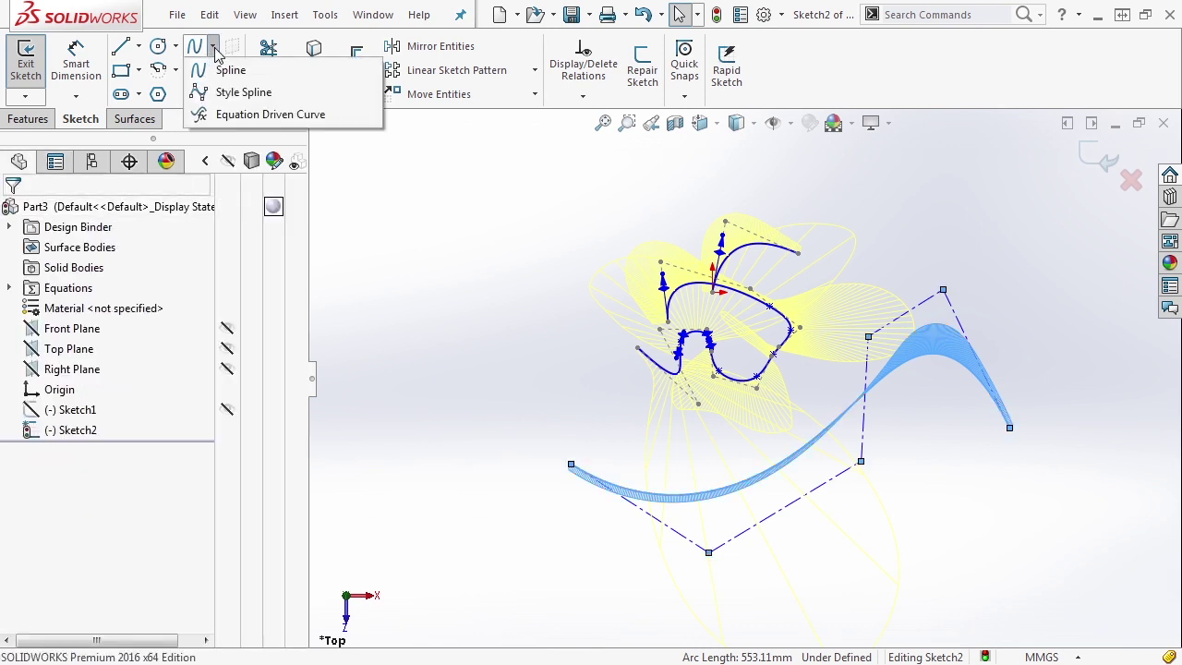
click(222, 89)
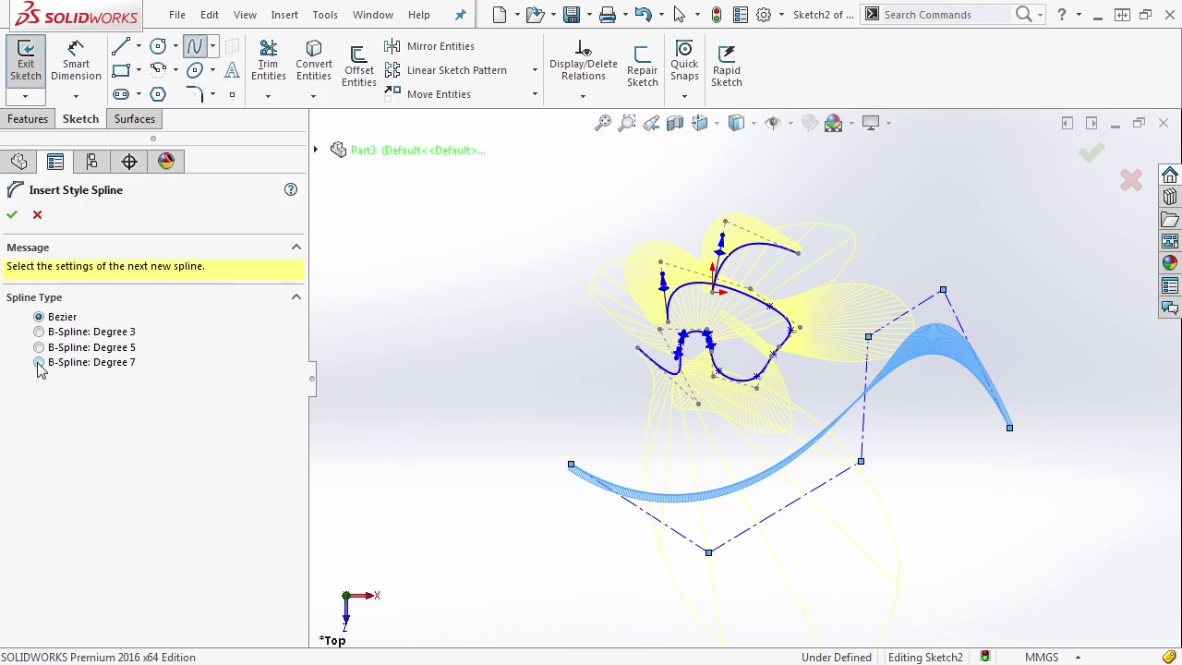
scroll(499, 434, up, 2)
click(513, 306)
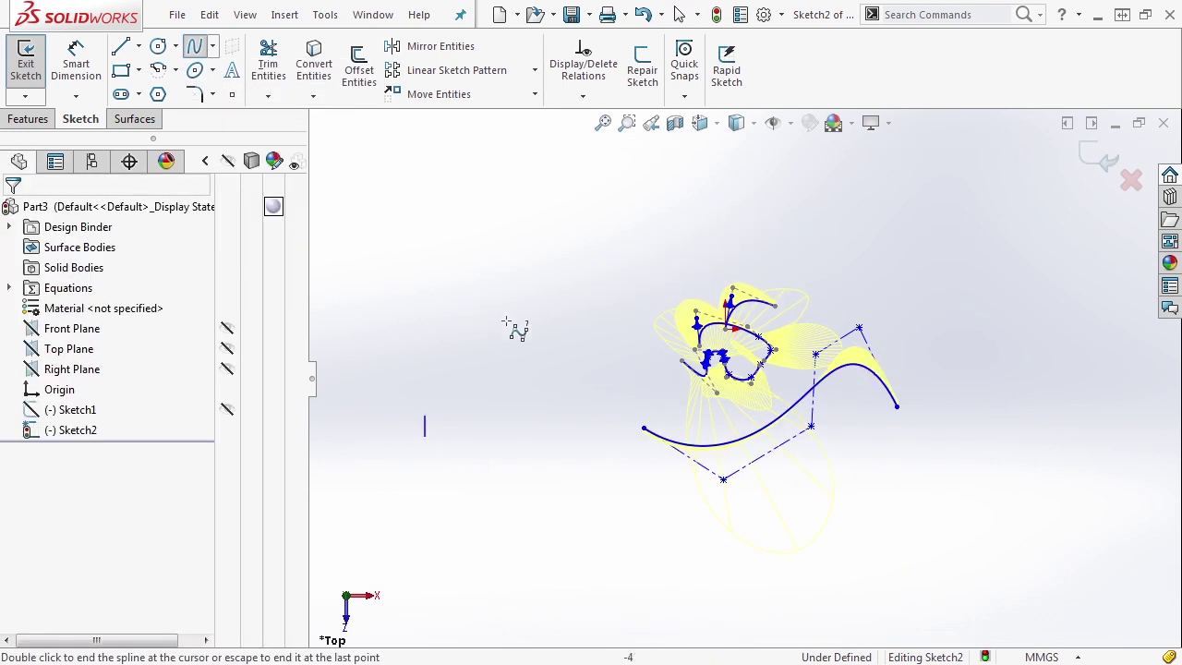
click(594, 369)
click(440, 478)
click(576, 544)
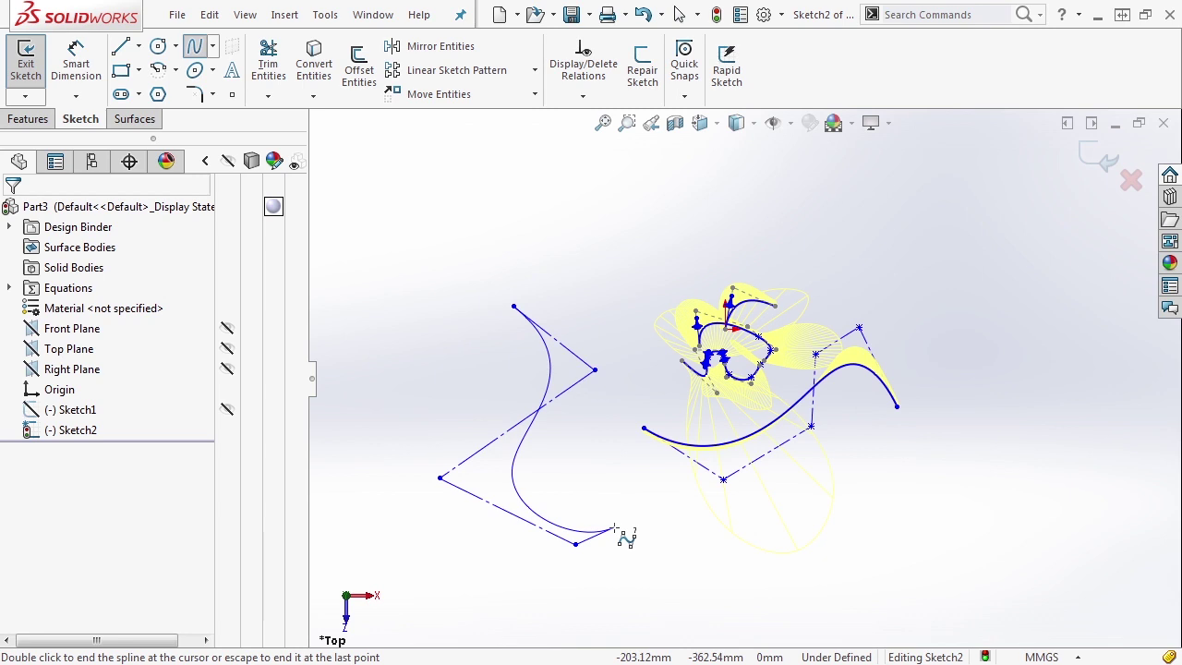
key(Escape)
Check which curve types are available for the four-vertex B-spline.
click(539, 384)
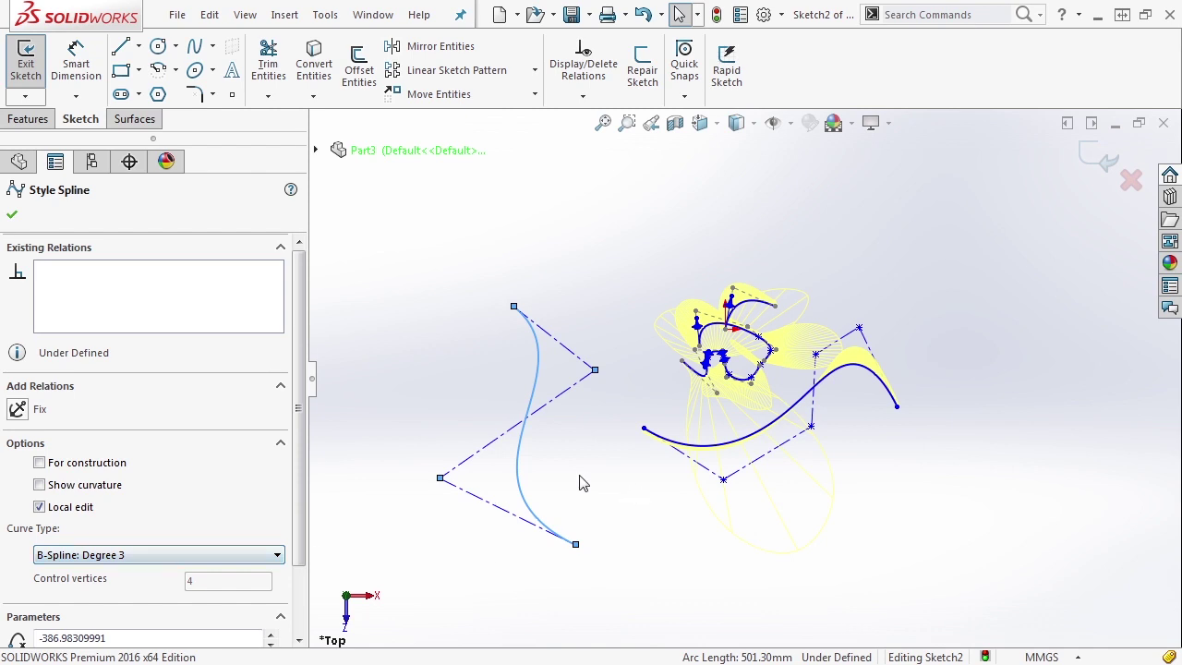
click(259, 554)
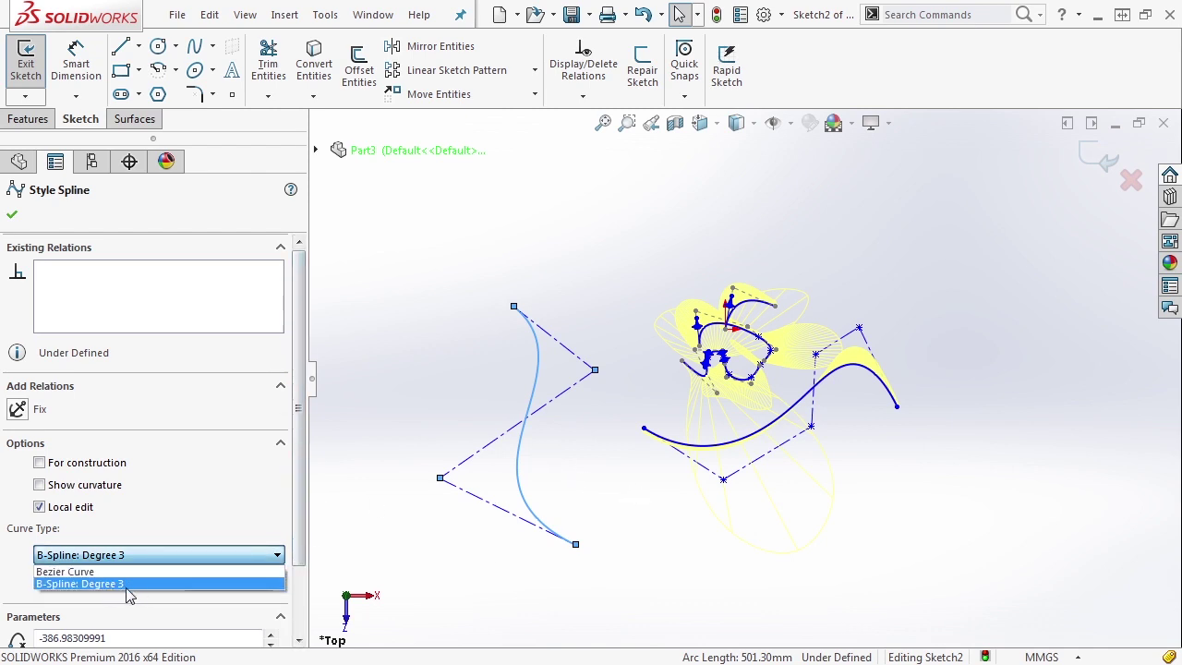
click(500, 382)
click(497, 382)
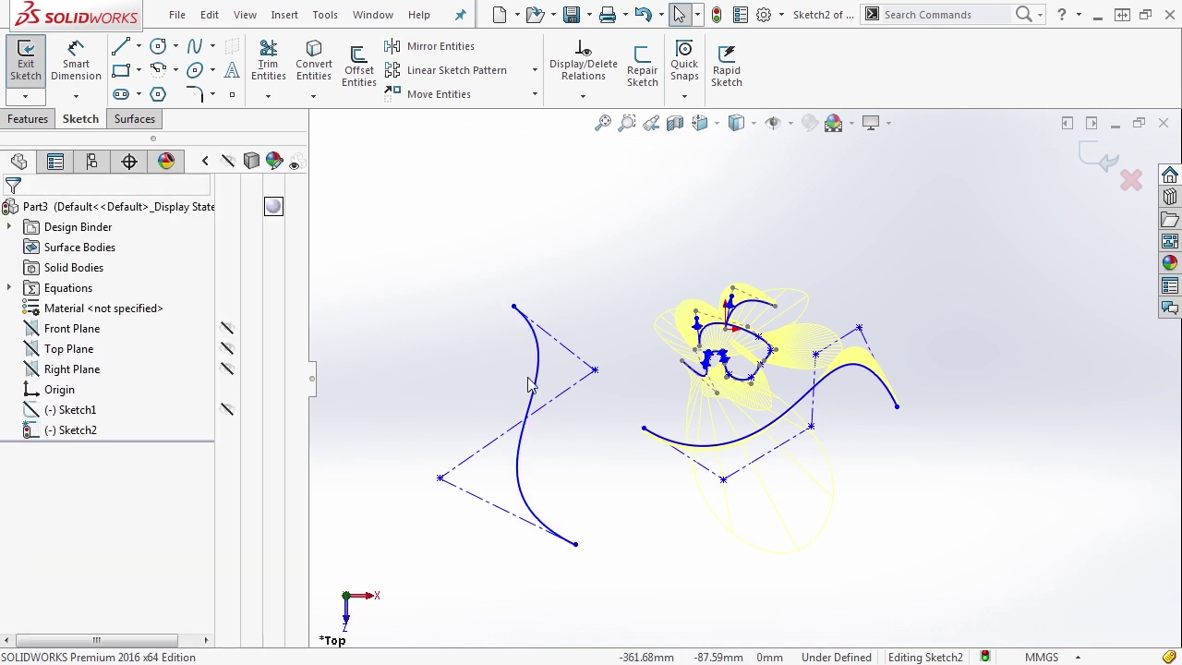
right_click(536, 387)
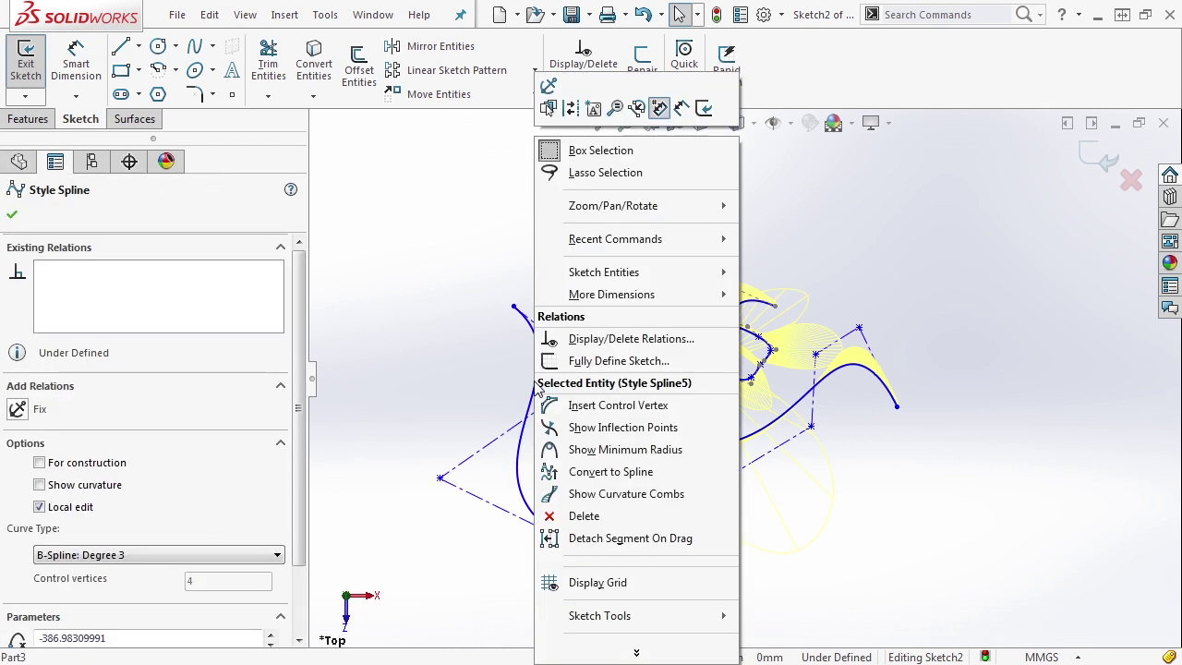
click(635, 411)
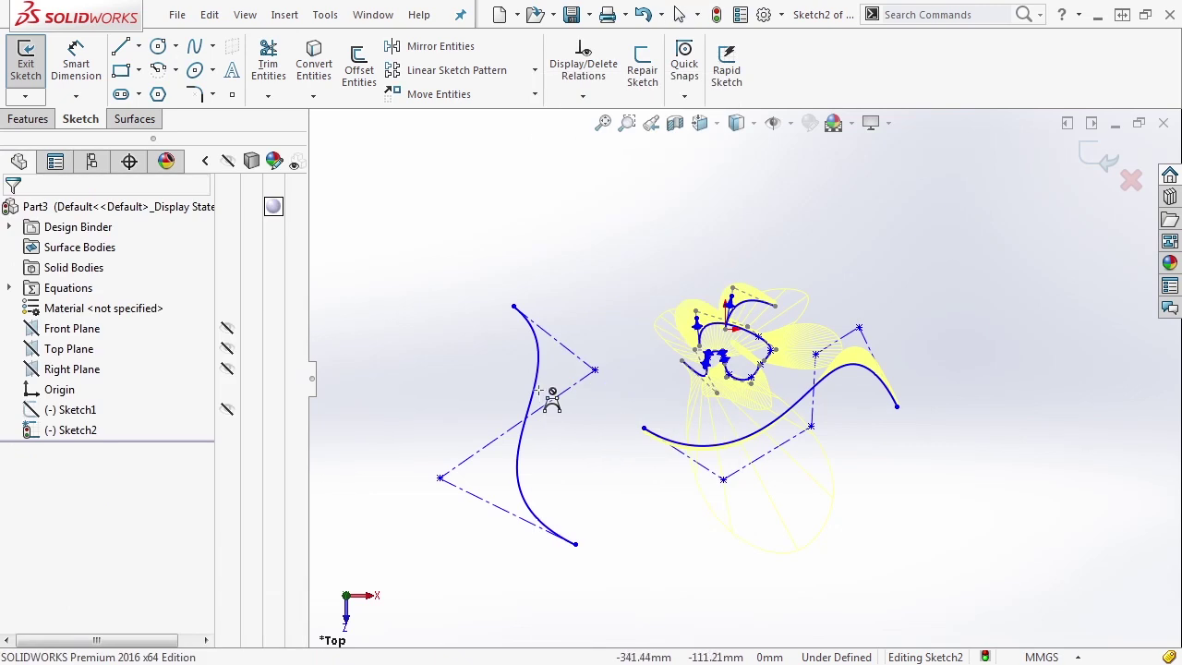
click(541, 409)
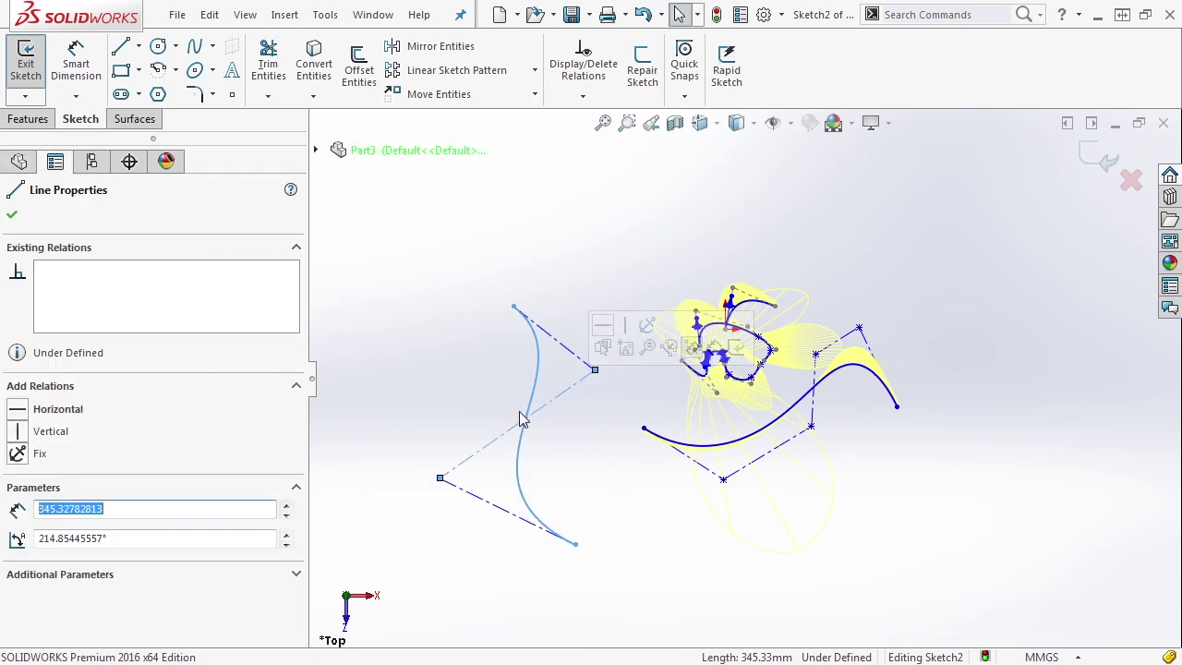
Insert four control vertices into the B-spline, three on the middle leg of its control polygon and one on the lower leg.
right_click(520, 416)
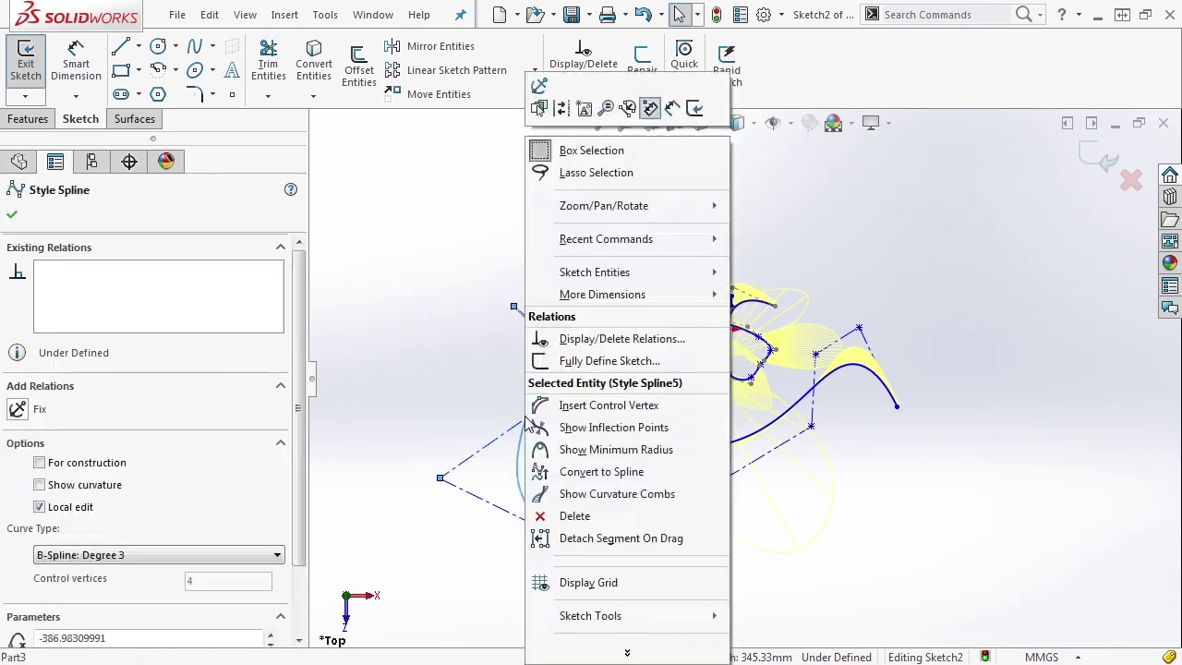
click(559, 403)
click(545, 405)
click(465, 460)
click(470, 493)
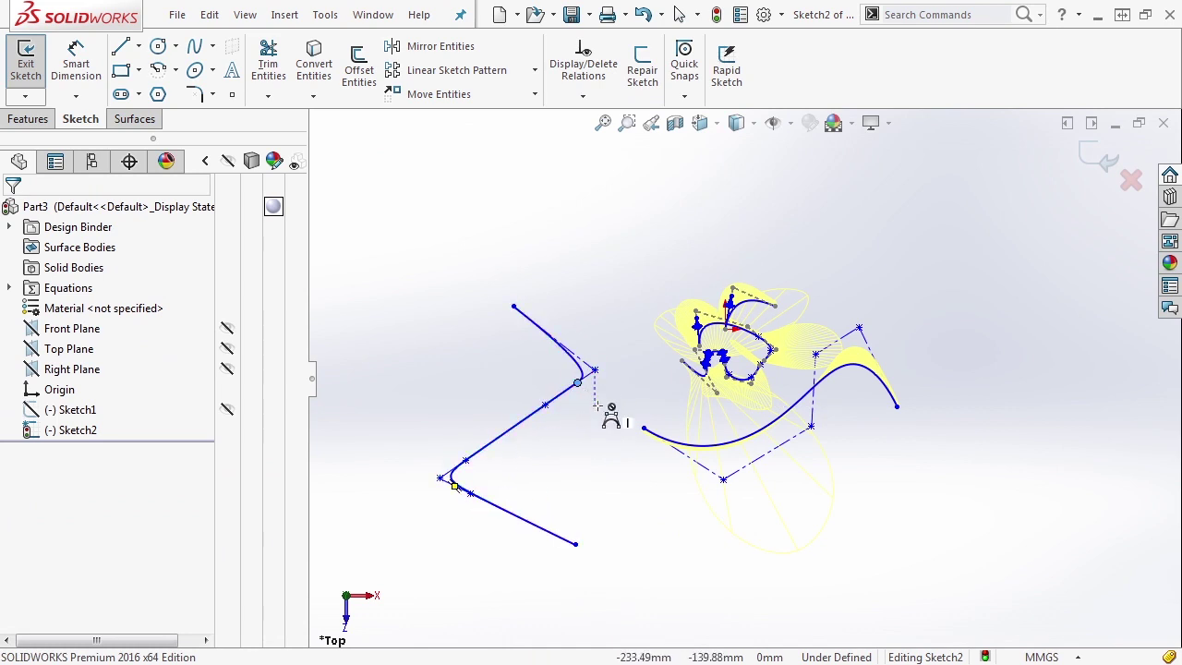
key(Escape)
Bend the middle of the B-spline into an extra curve by moving the three control vertices inserted on its middle leg.
scroll(591, 398, down, 2)
drag(582, 379, 509, 370)
click(544, 407)
drag(448, 474, 531, 485)
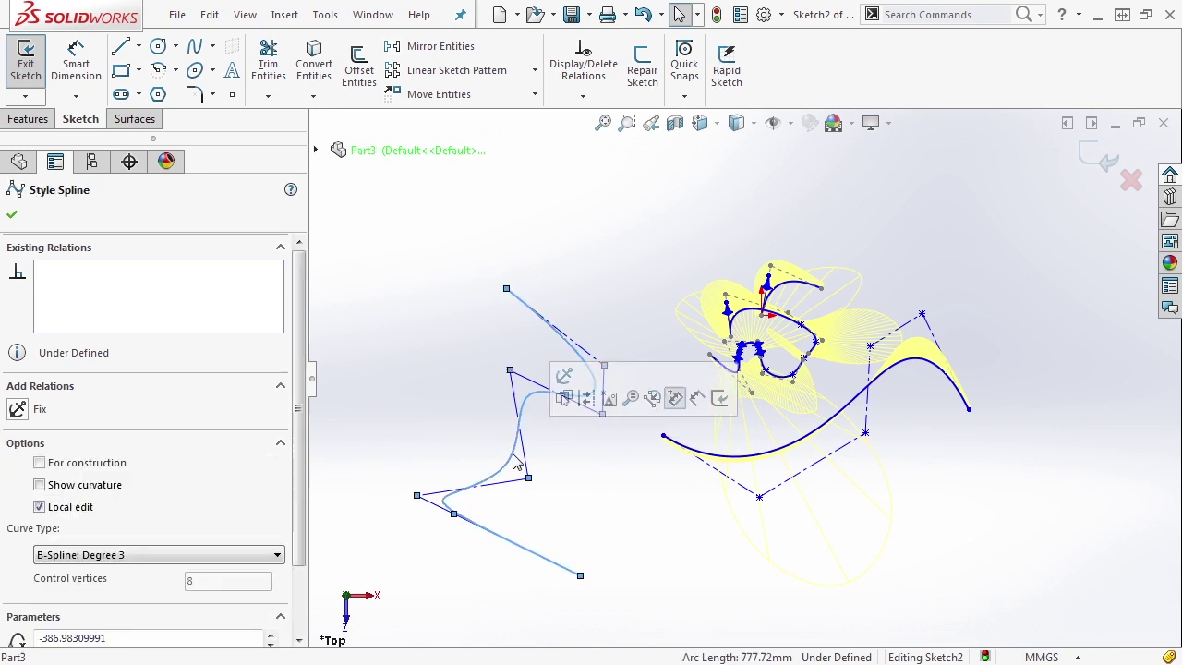
Set the curve type of the eight-vertex style spline to B-Spline: Degree 7 and keep that type.
click(277, 555)
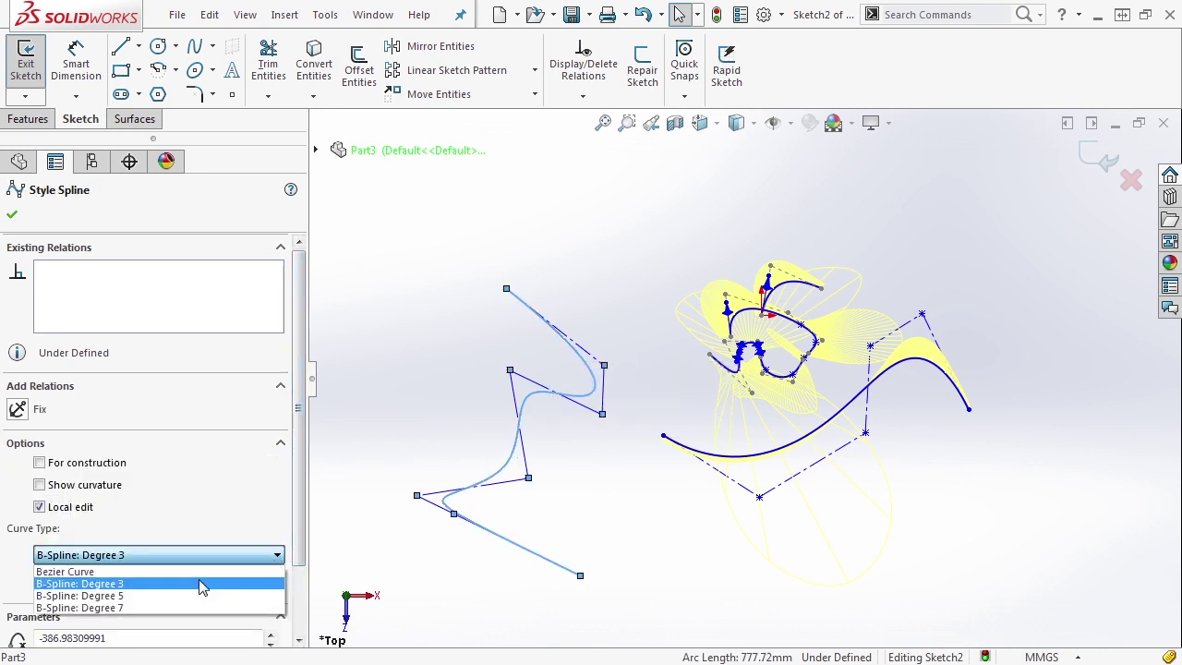
click(163, 610)
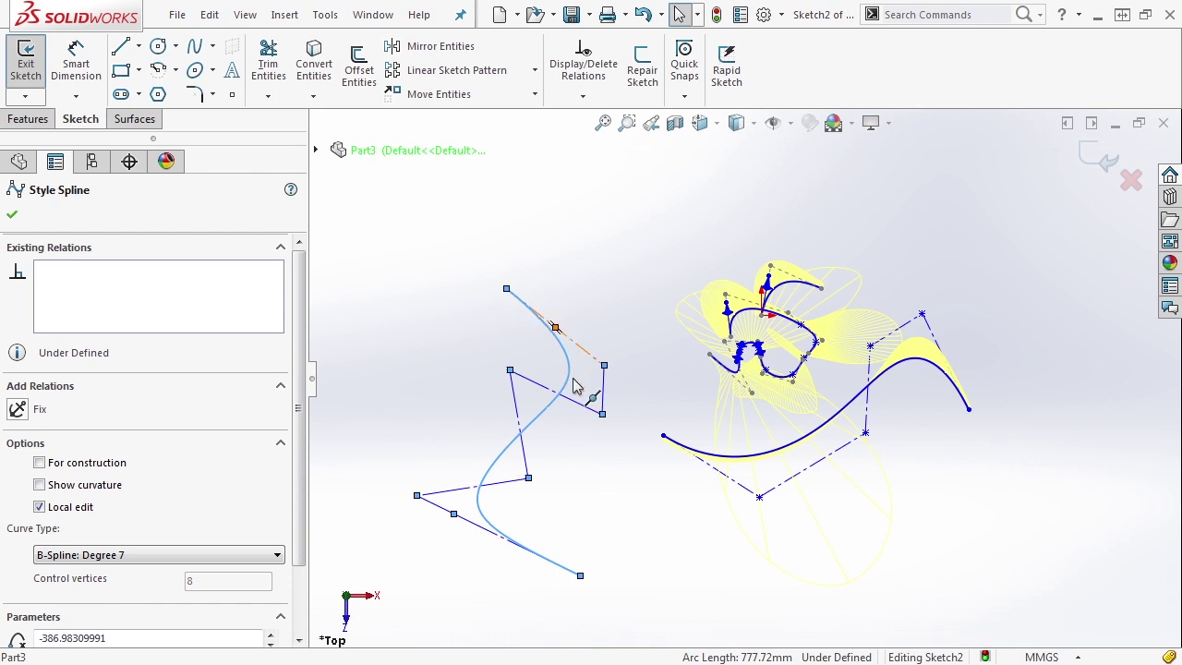
click(237, 555)
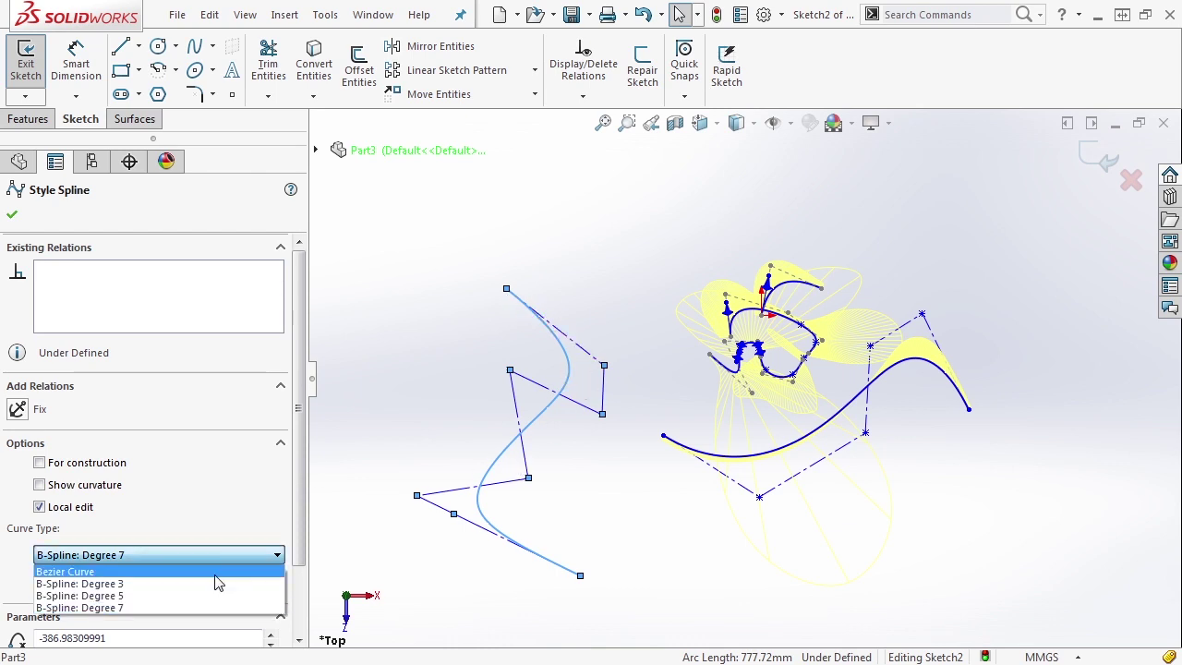
click(582, 519)
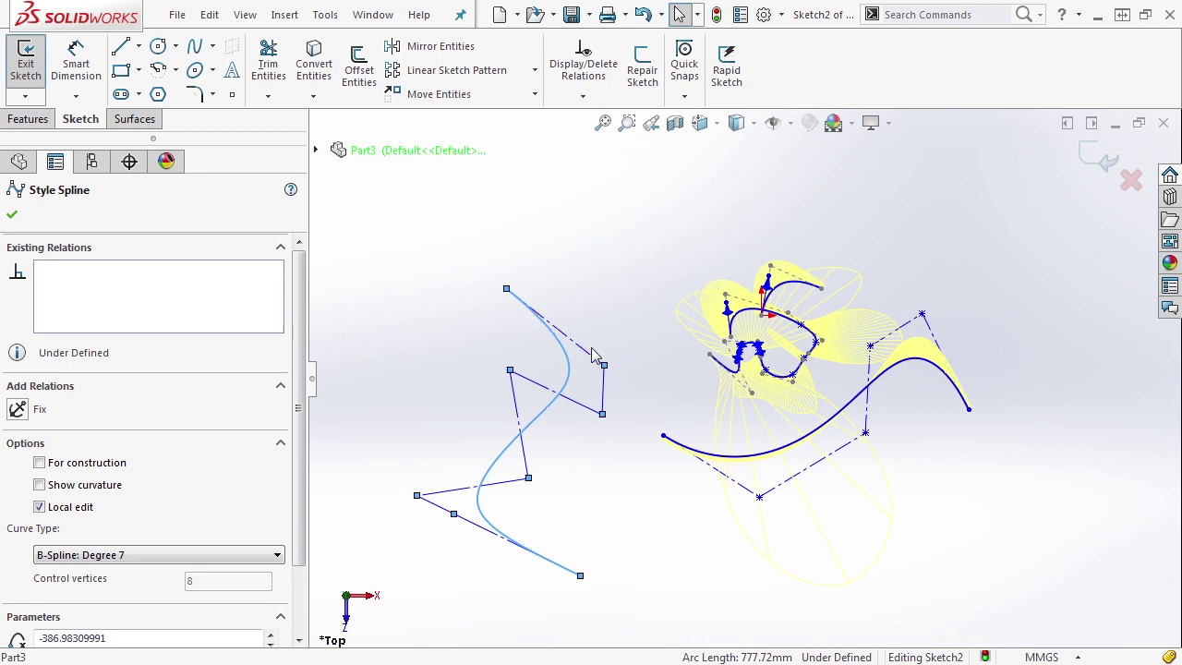
Reshape the degree 7 B-spline by moving its upper outer control vertex outward and the vertex on its lower leg downward.
drag(604, 365, 635, 310)
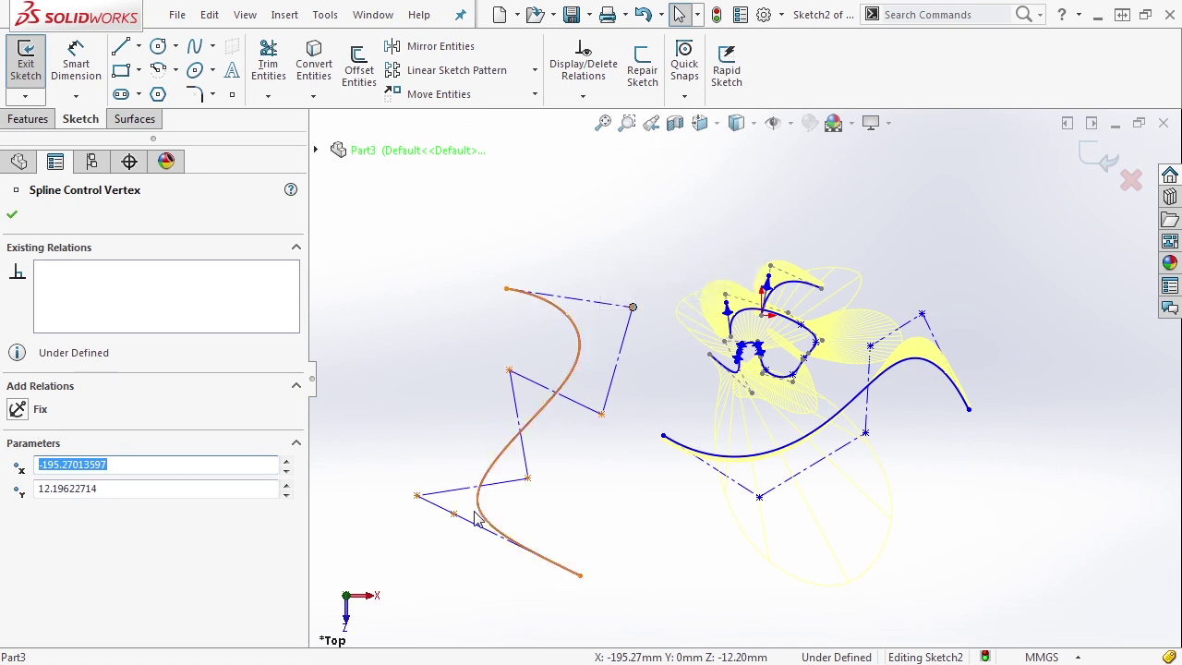
drag(454, 513, 452, 546)
click(468, 385)
Convert the short arched spline starting at the origin to a style spline, accepting the approximated geometry.
scroll(591, 364, up, 2)
scroll(789, 390, down, 2)
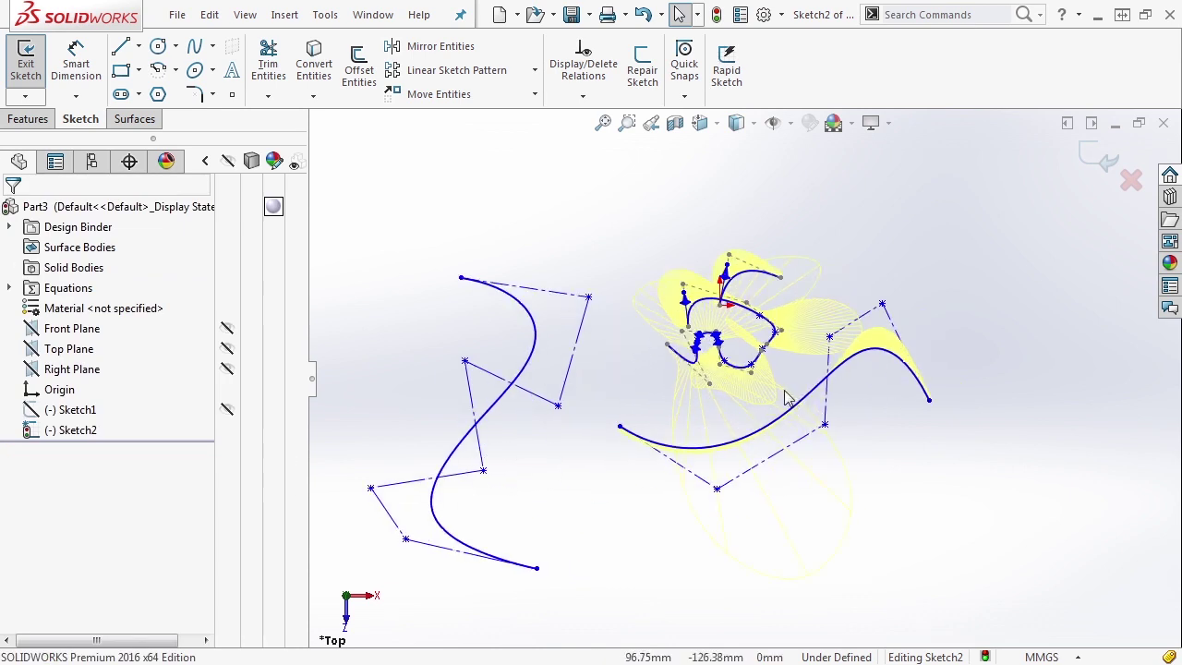
scroll(756, 341, down, 3)
click(726, 230)
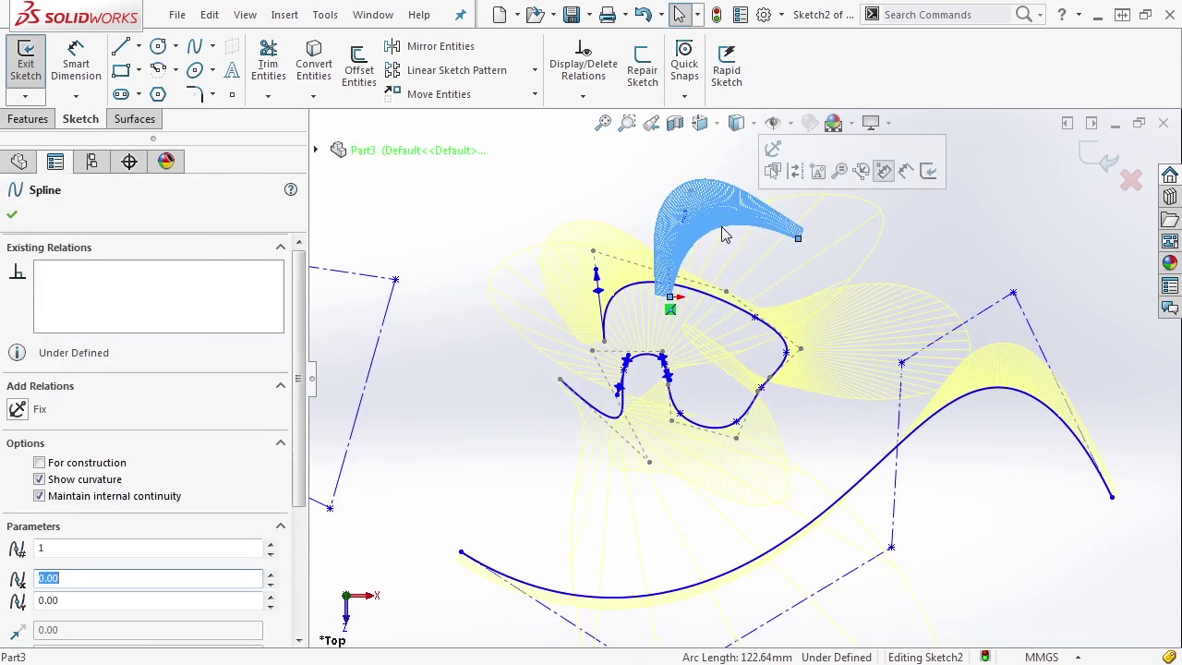
right_click(725, 236)
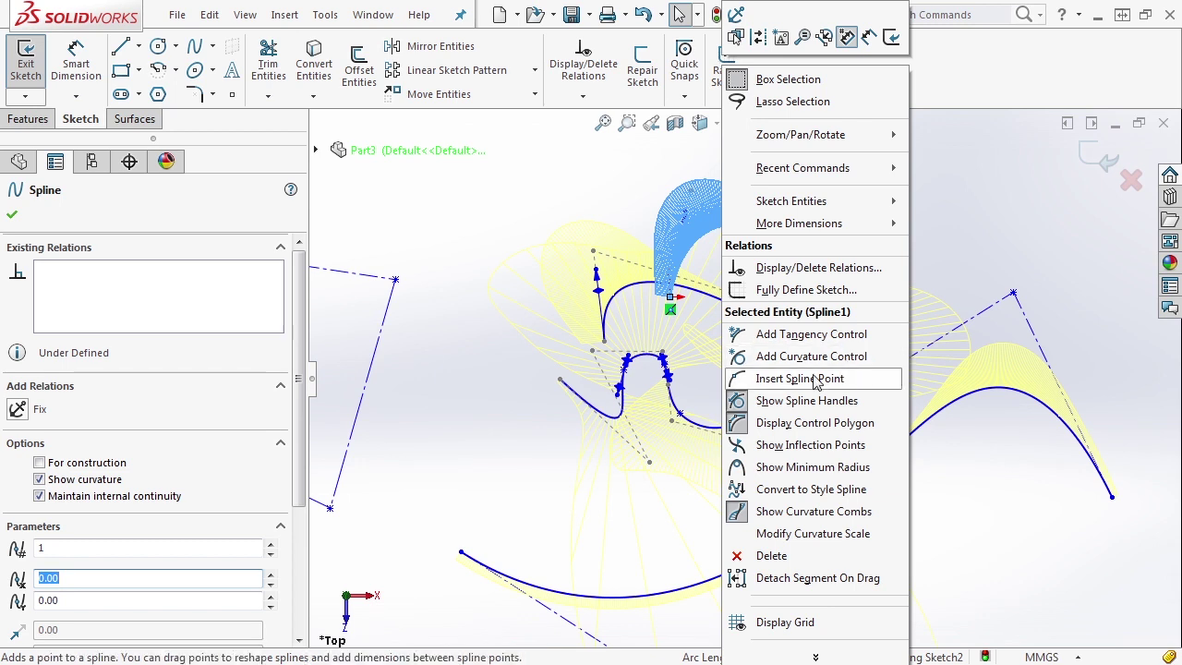
click(812, 492)
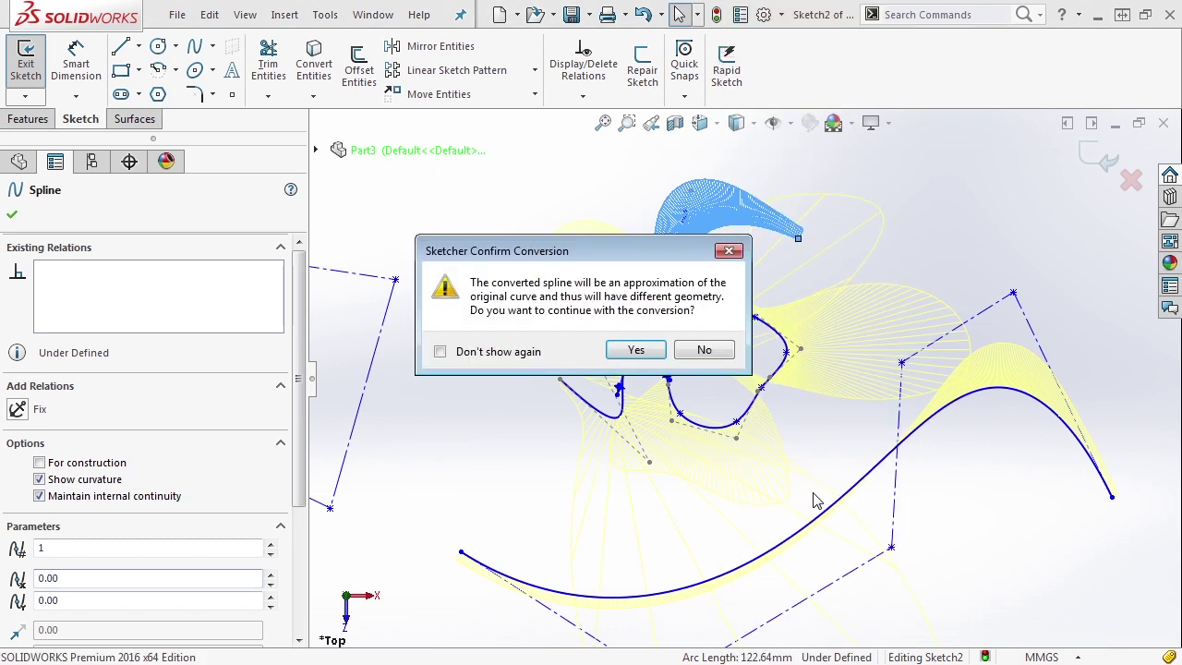
click(635, 352)
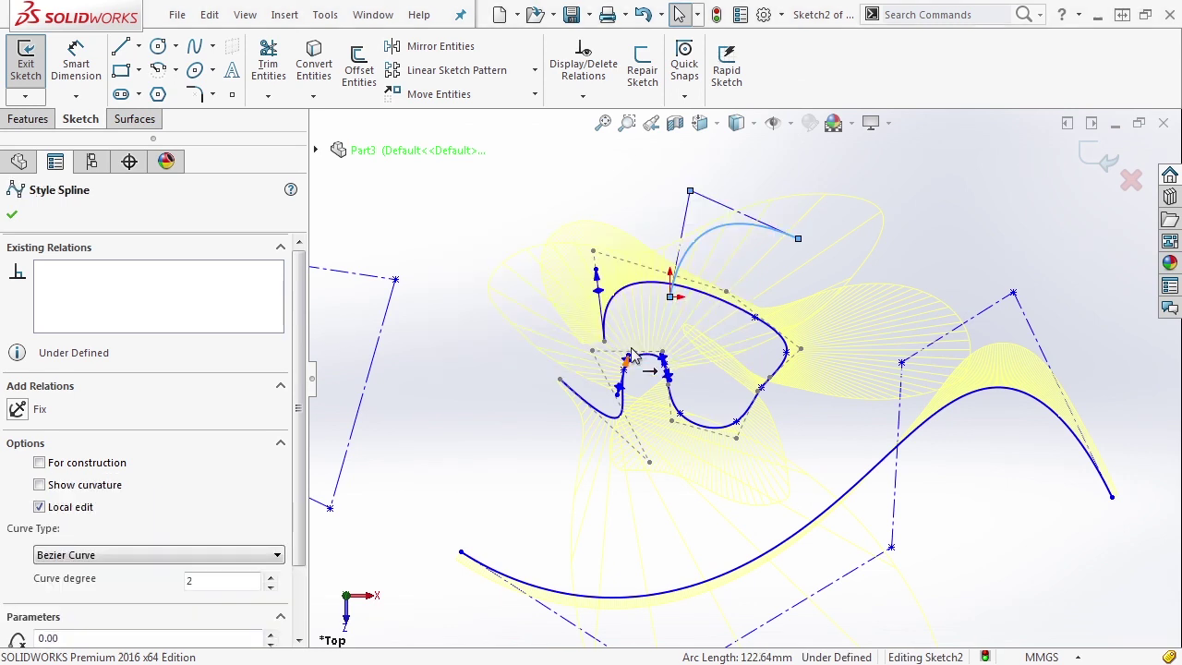
Check which curve types are available for the converted three-vertex spline.
click(119, 554)
click(119, 554)
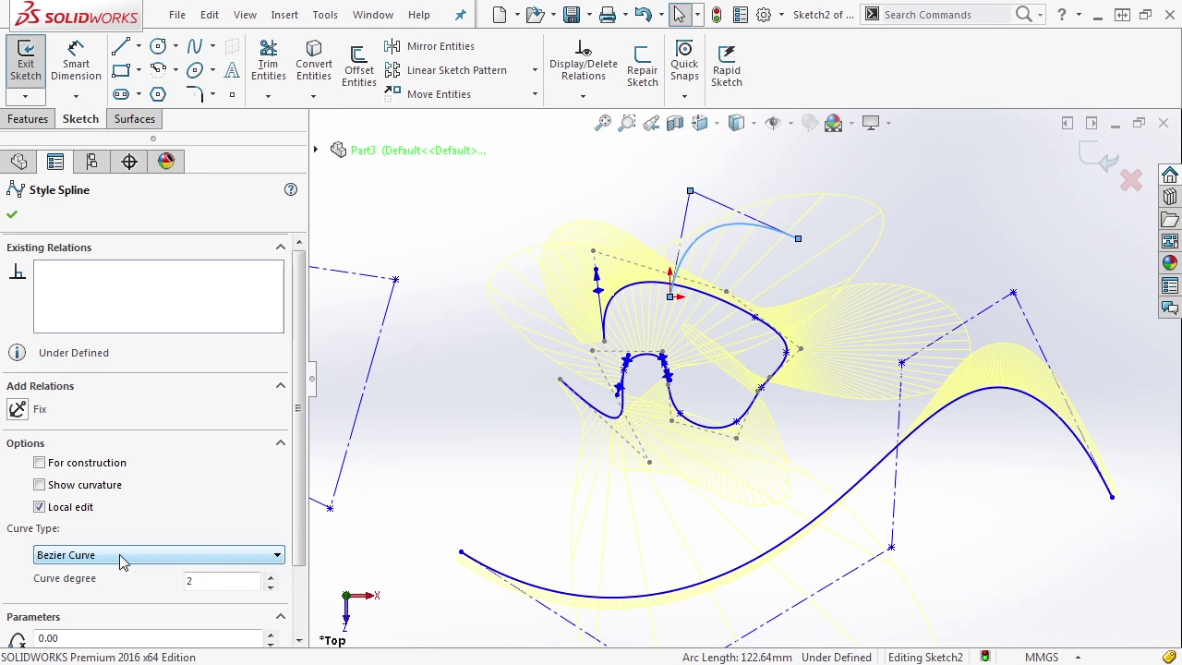
click(12, 214)
Raise the middle control vertex of the converted spline slightly and insert one control vertex on each leg of its control polygon.
mouse_move(690, 191)
mouse_down()
mouse_move(781, 169)
mouse_move(641, 169)
mouse_move(643, 185)
mouse_move(757, 196)
mouse_move(680, 186)
mouse_up()
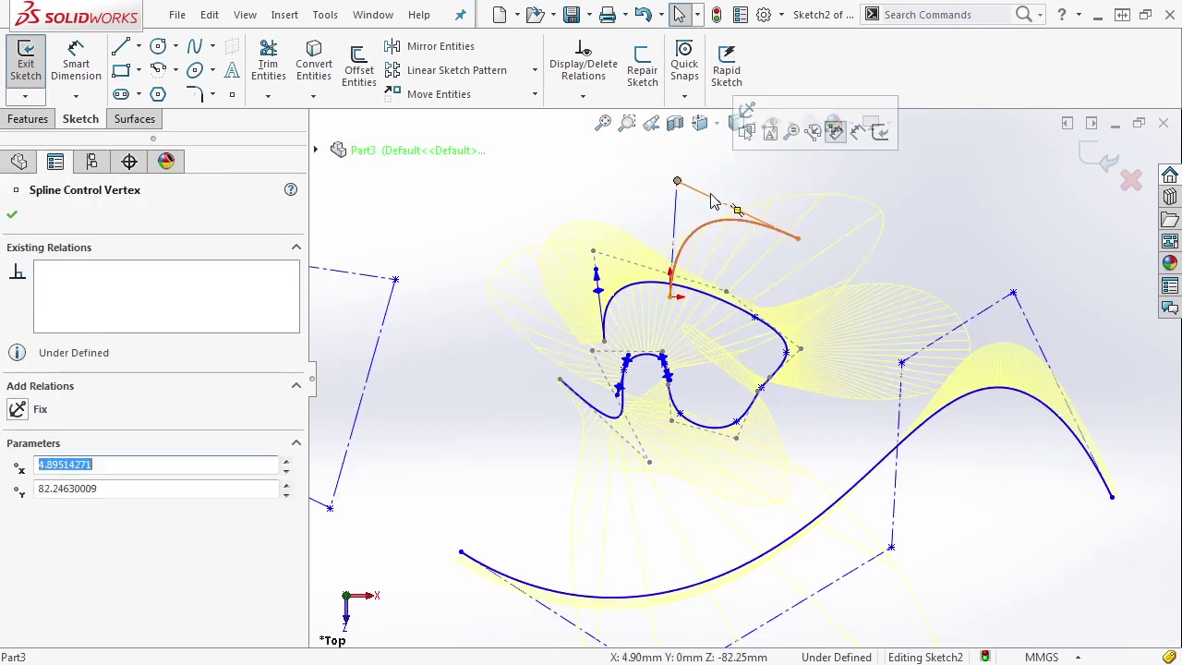
click(716, 210)
right_click(717, 211)
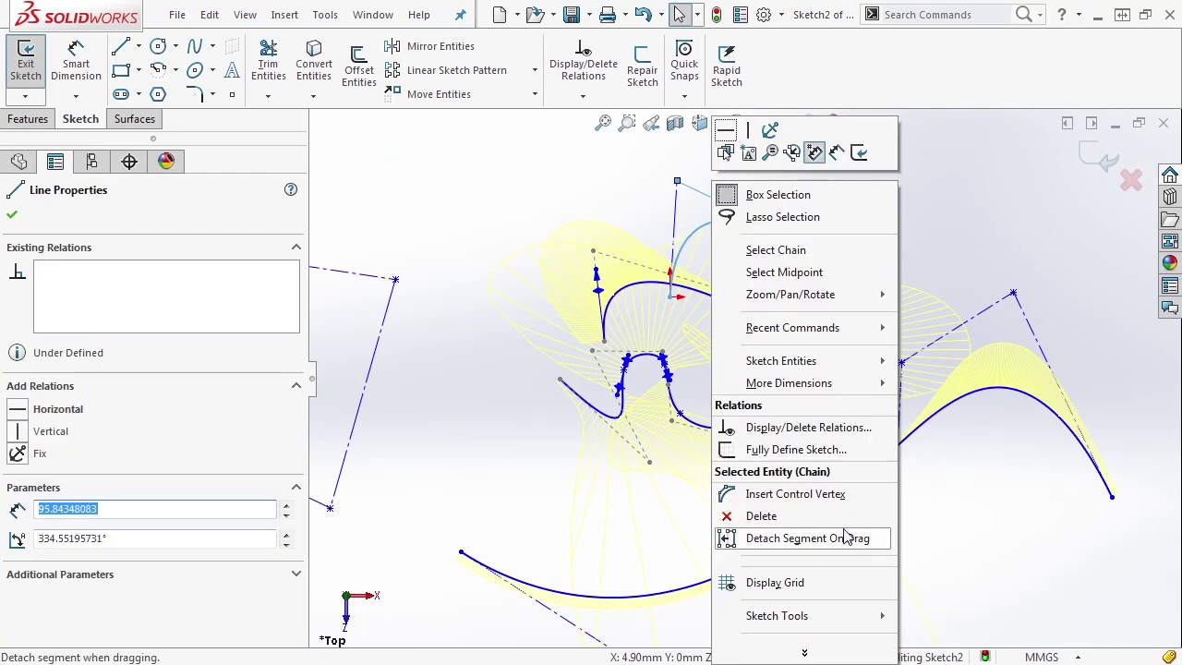
click(798, 494)
click(717, 207)
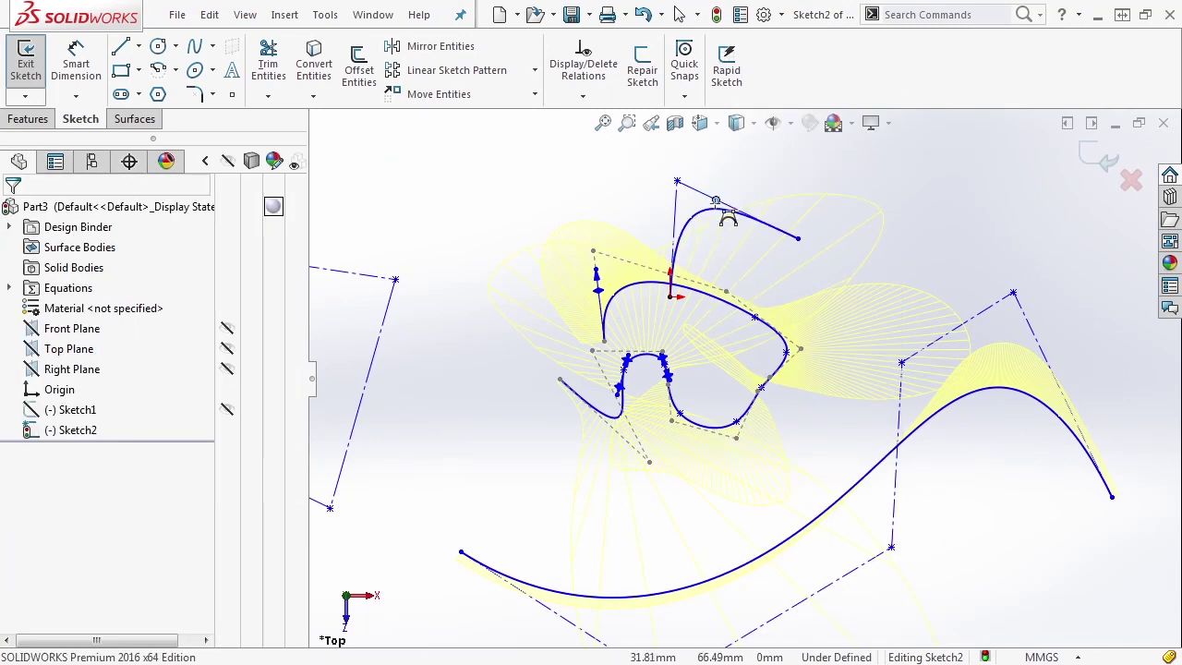
click(674, 247)
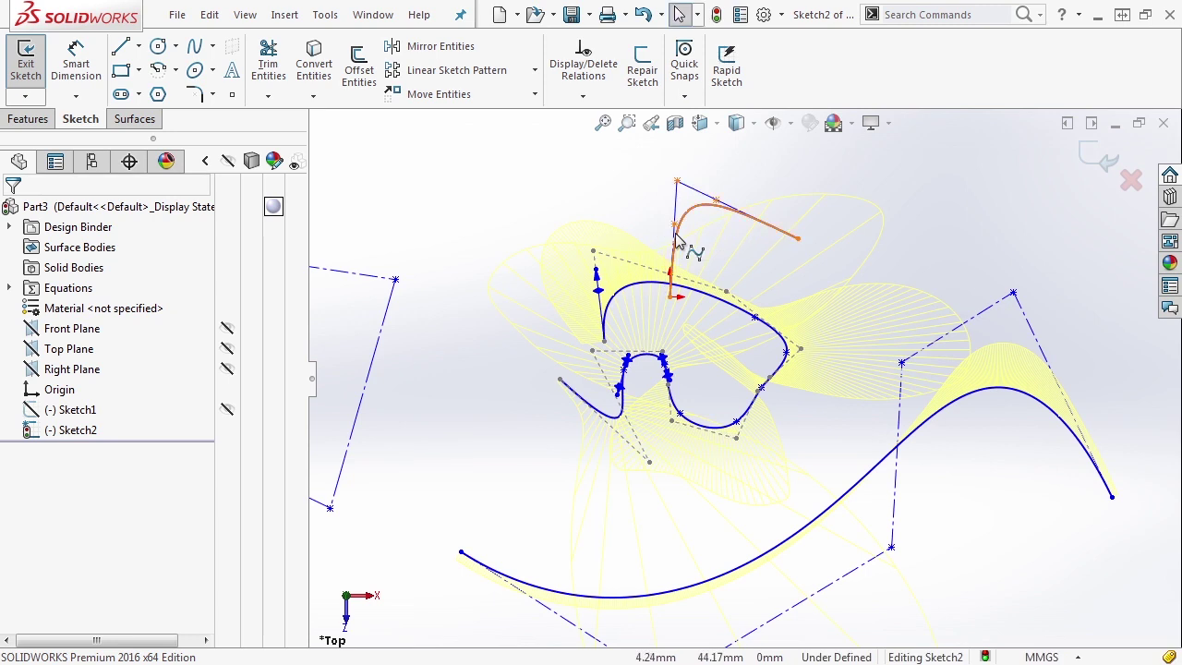
Check which curve types the converted spline offers with the inserted control vertices.
click(249, 555)
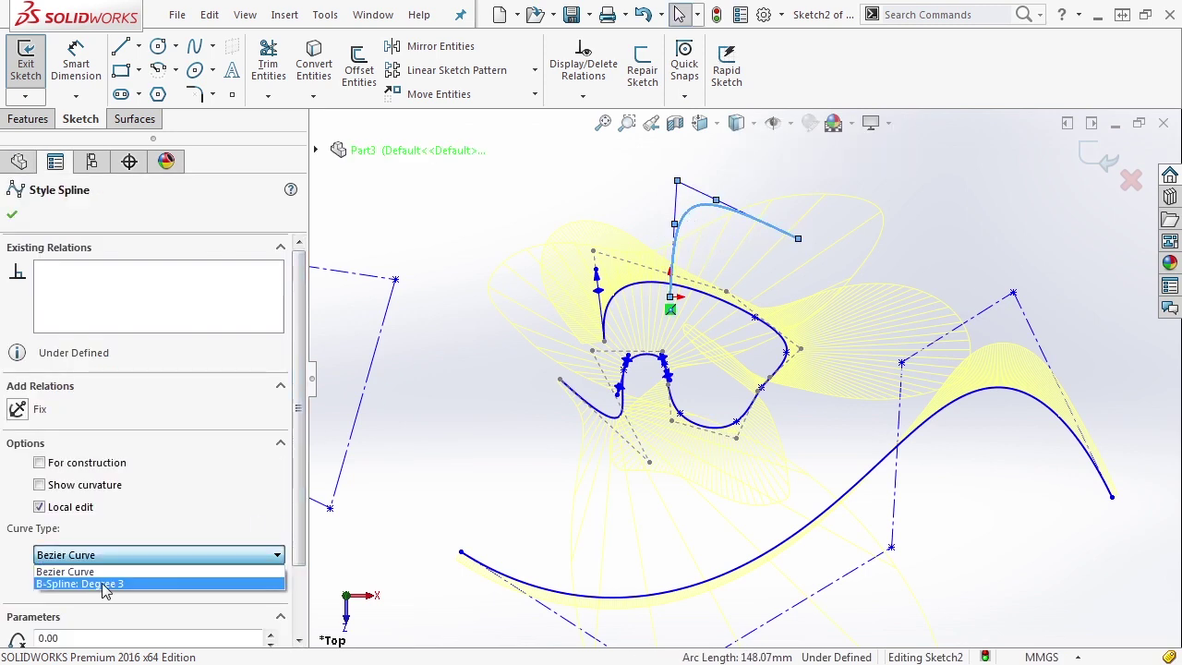
click(491, 223)
Delete all splines and style splines from the sketch.
scroll(409, 244, up, 6)
click(500, 229)
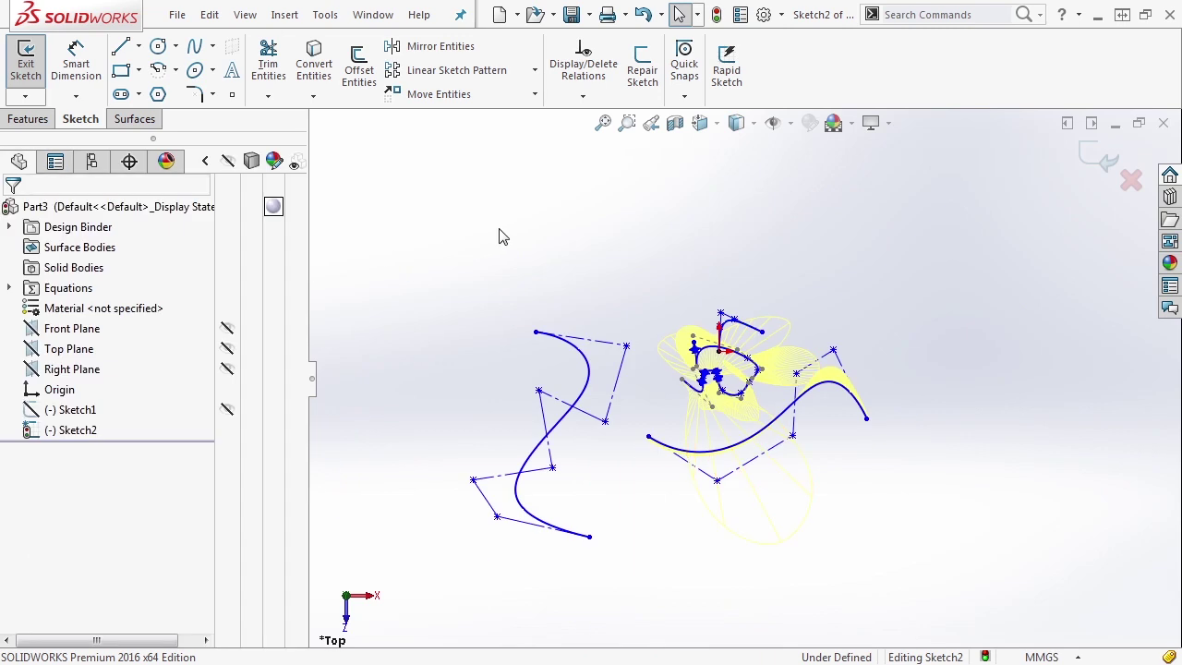
mouse_move(1003, 578)
mouse_down()
mouse_move(699, 449)
mouse_move(413, 251)
mouse_up()
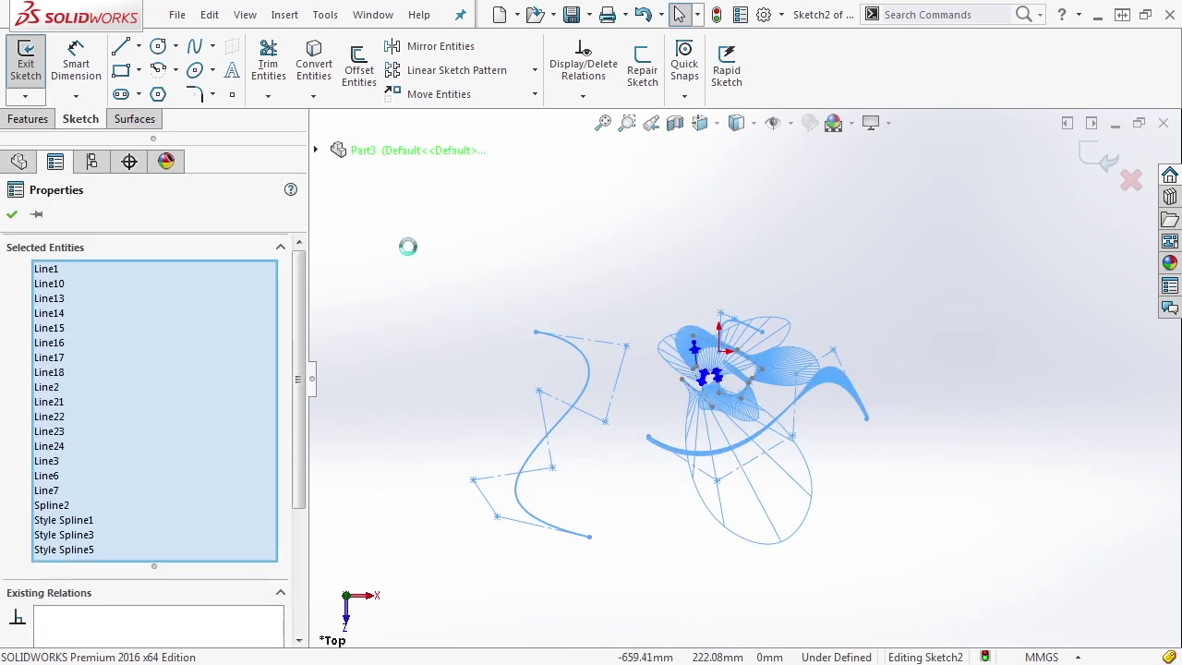
key(Delete)
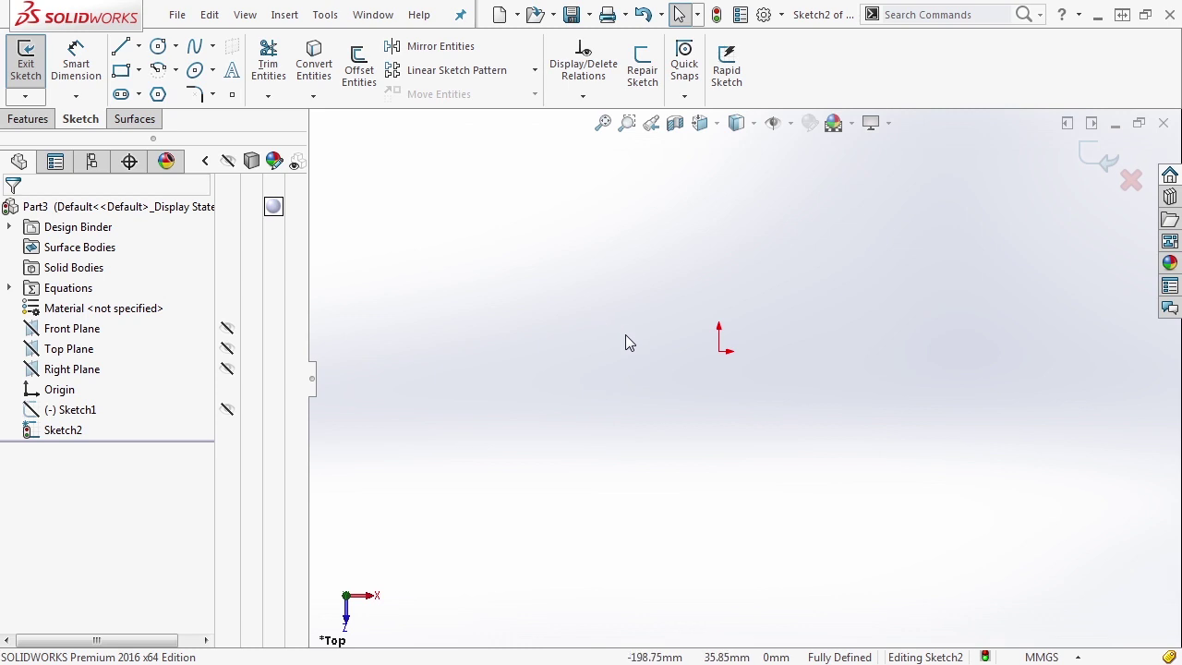
click(213, 47)
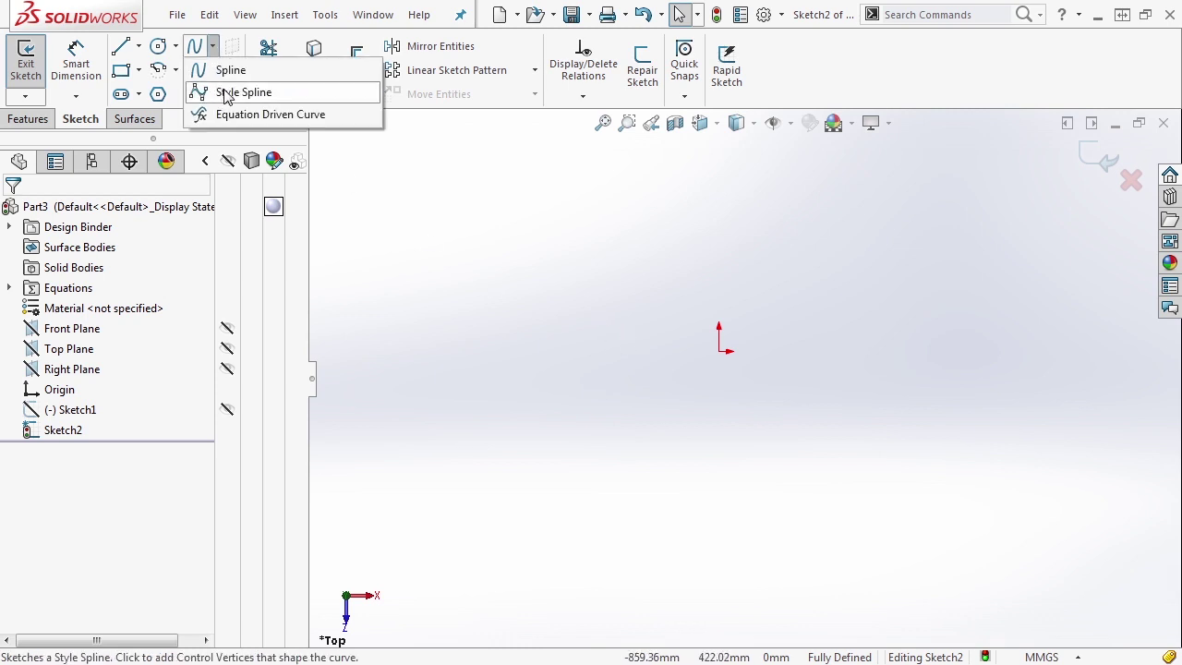
click(407, 212)
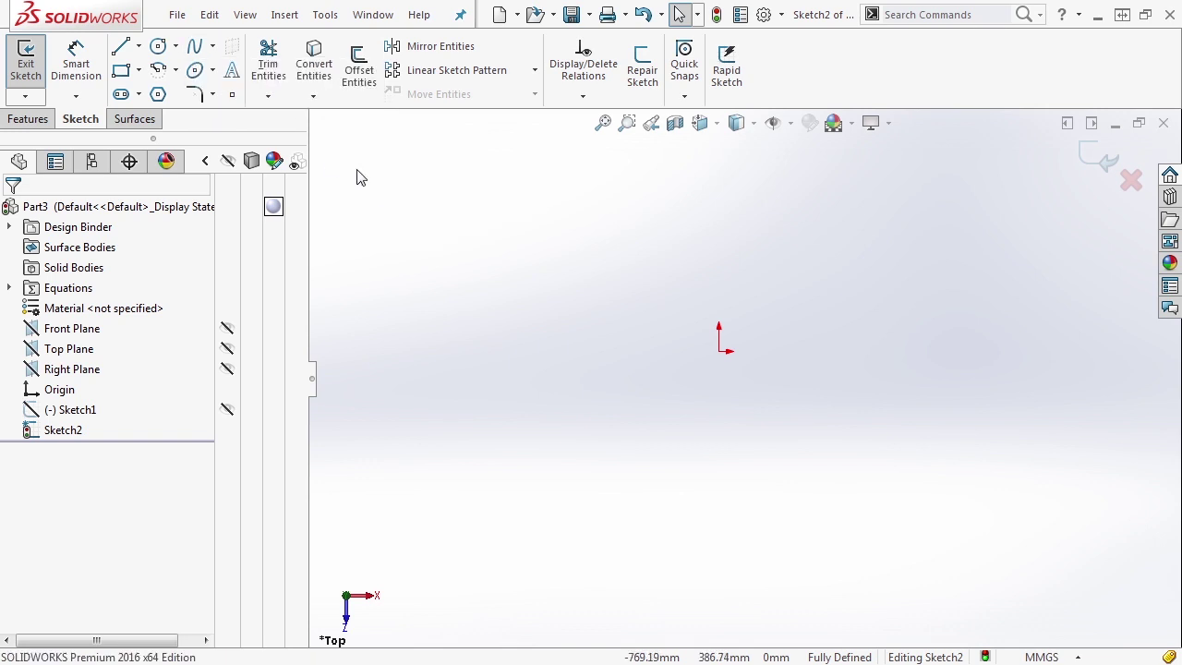
Sketch a full ellipse centred on the origin with a horizontal semi-axis of about 334 mm and a vertical one of about 187 mm.
click(214, 72)
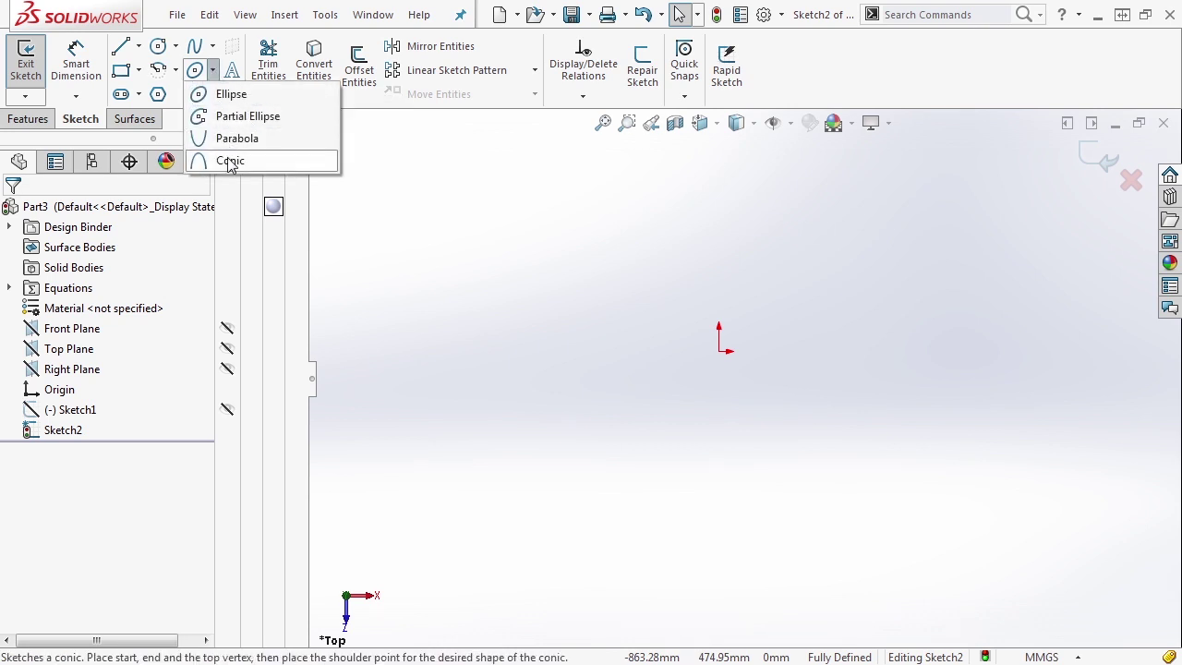
click(228, 96)
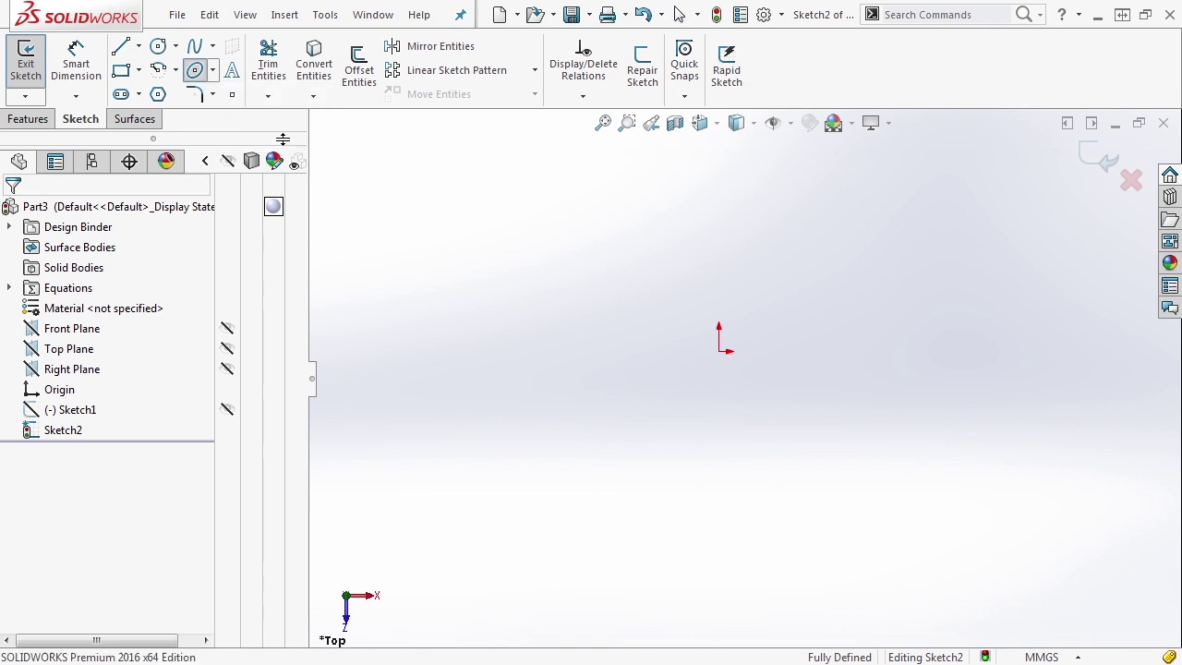
click(720, 351)
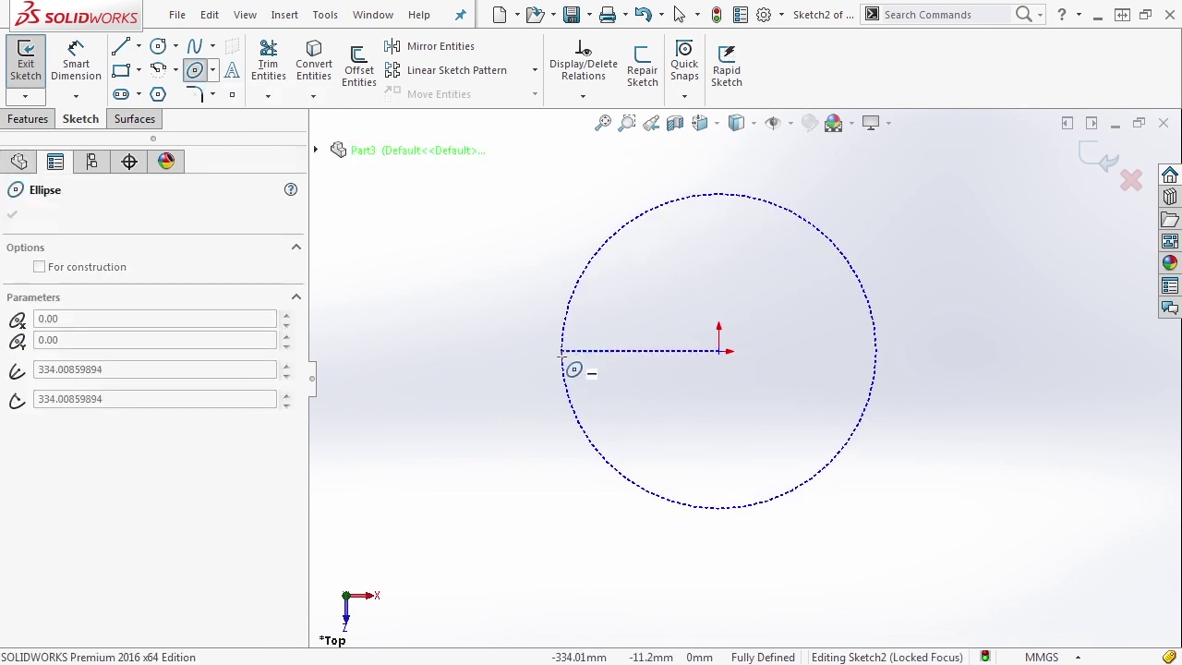
click(561, 351)
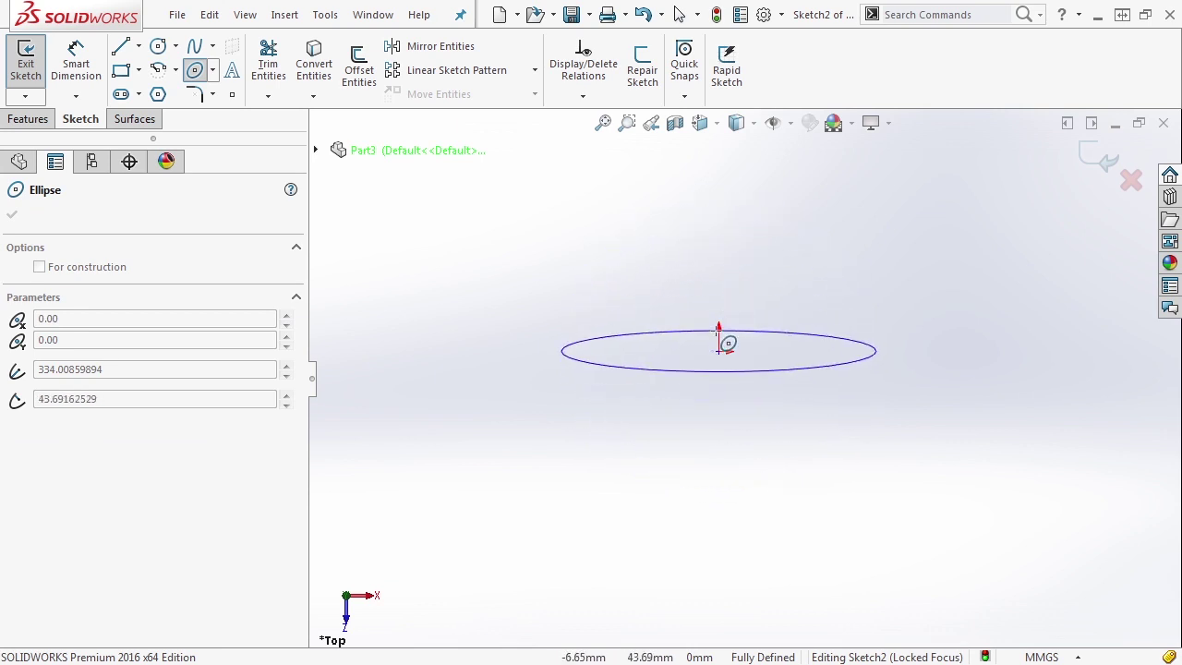
click(729, 264)
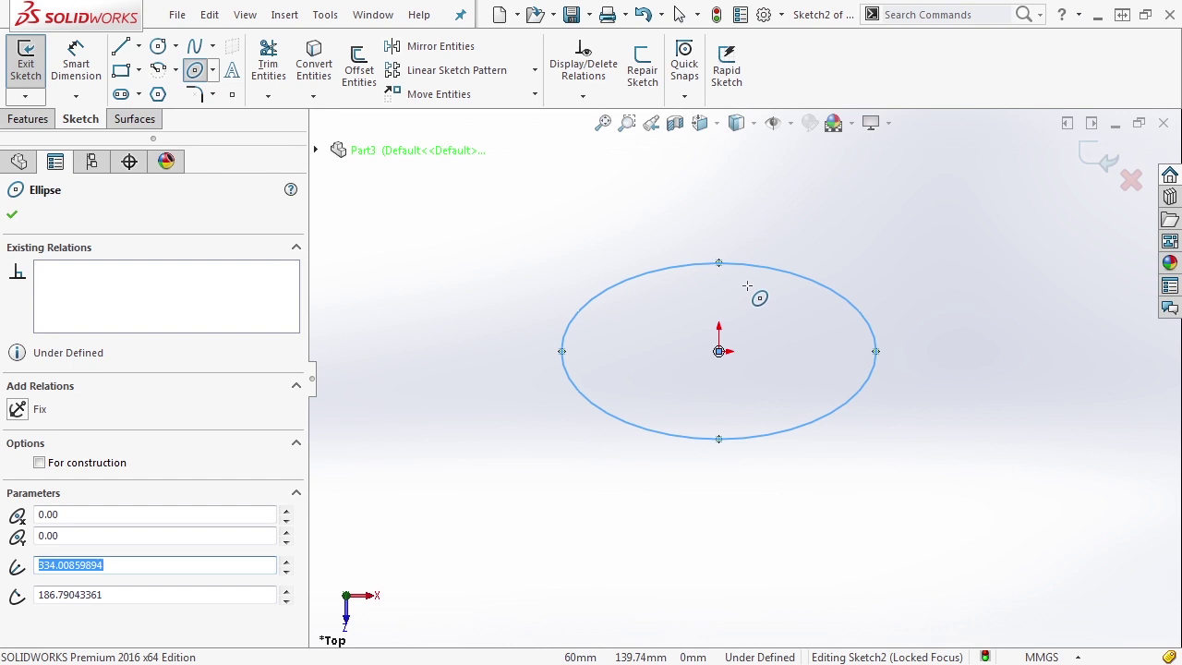
key(Escape)
Tilt and narrow the ellipse by moving the end points of its axes, with the upper one at about X -63, Y 122 mm.
mouse_move(876, 352)
mouse_down()
mouse_move(852, 416)
mouse_move(880, 301)
mouse_move(969, 307)
mouse_move(820, 355)
mouse_move(890, 306)
mouse_move(842, 427)
mouse_move(840, 334)
mouse_move(891, 339)
mouse_move(905, 384)
mouse_move(881, 409)
mouse_move(786, 378)
mouse_move(892, 365)
mouse_up()
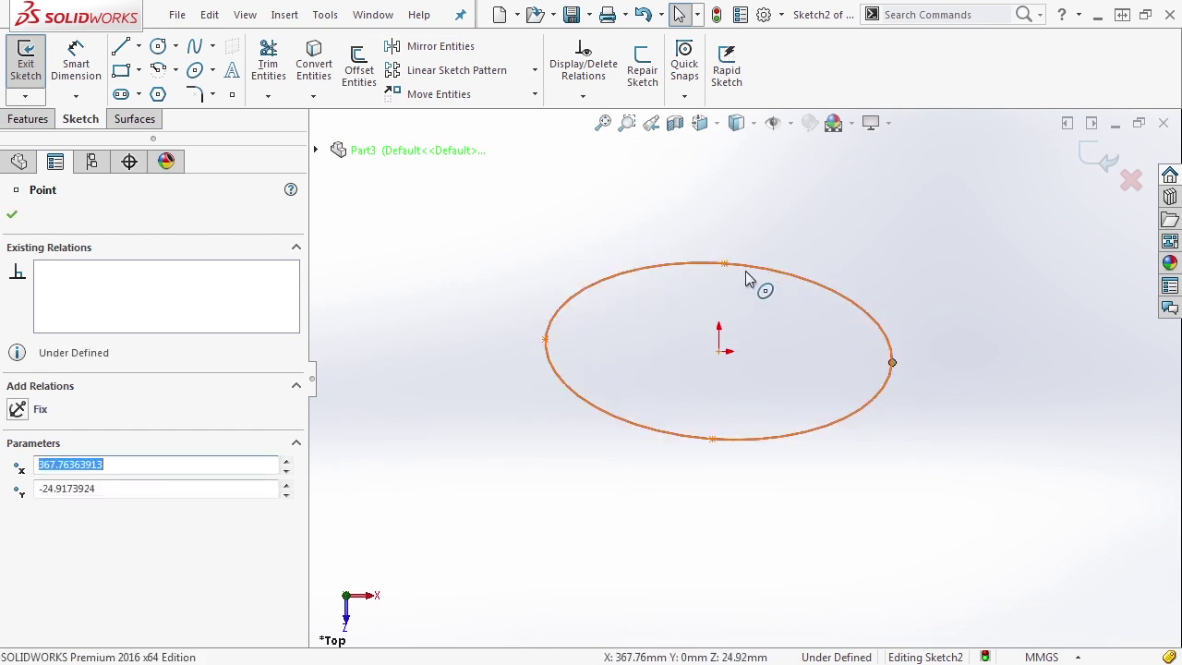
drag(727, 264, 688, 294)
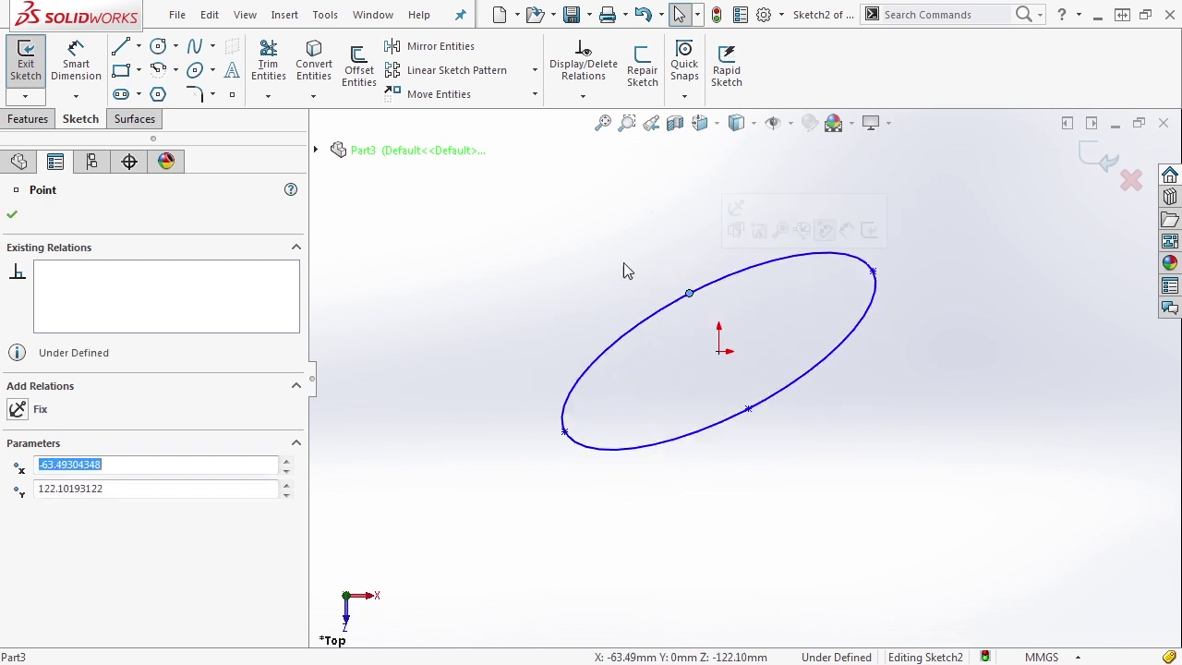
key(Escape)
Sketch a partial ellipse beside the full ellipse, with semi-axes of about 243 and 180 mm and its upper-left part left open.
click(212, 70)
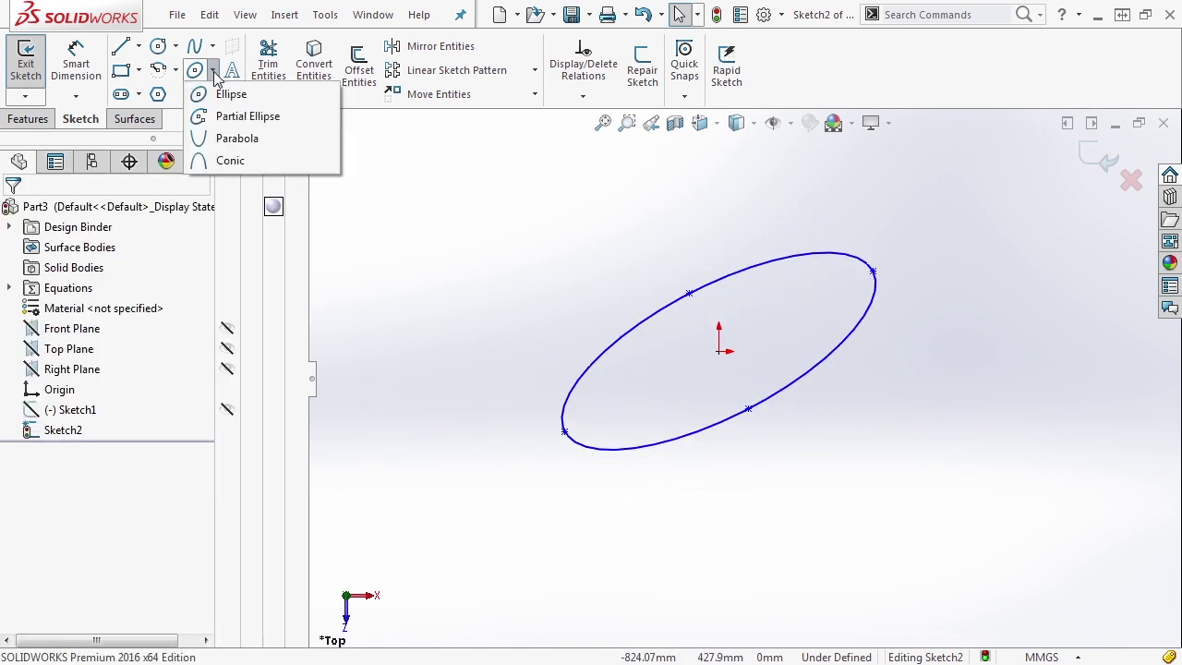
click(231, 118)
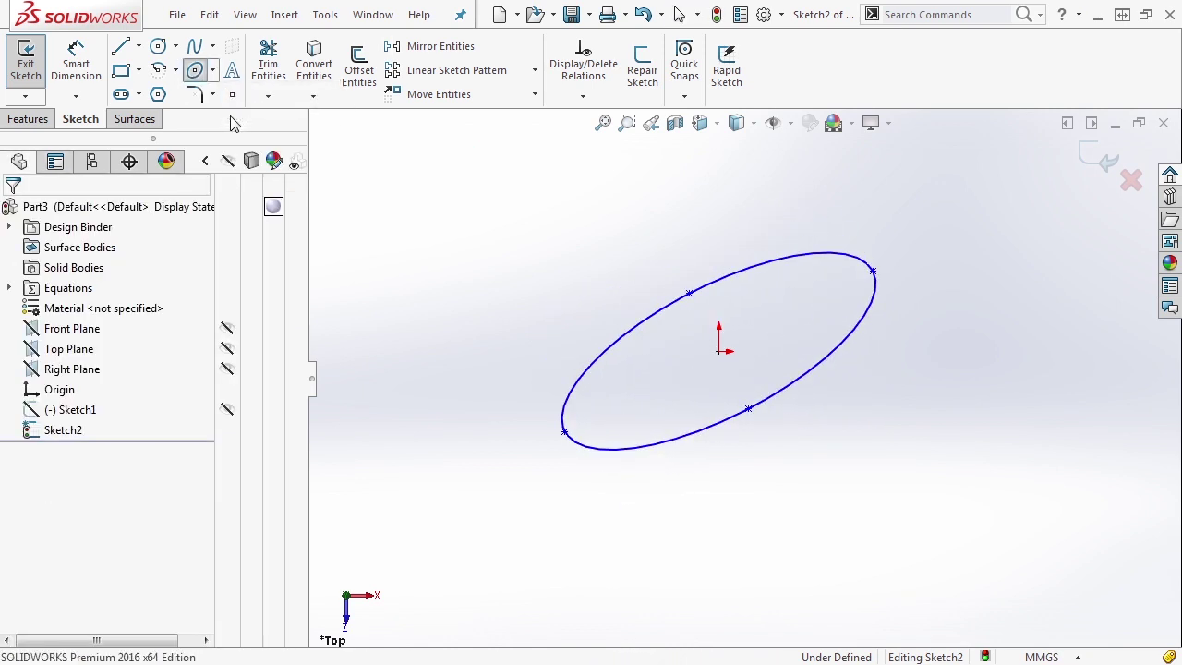
click(500, 304)
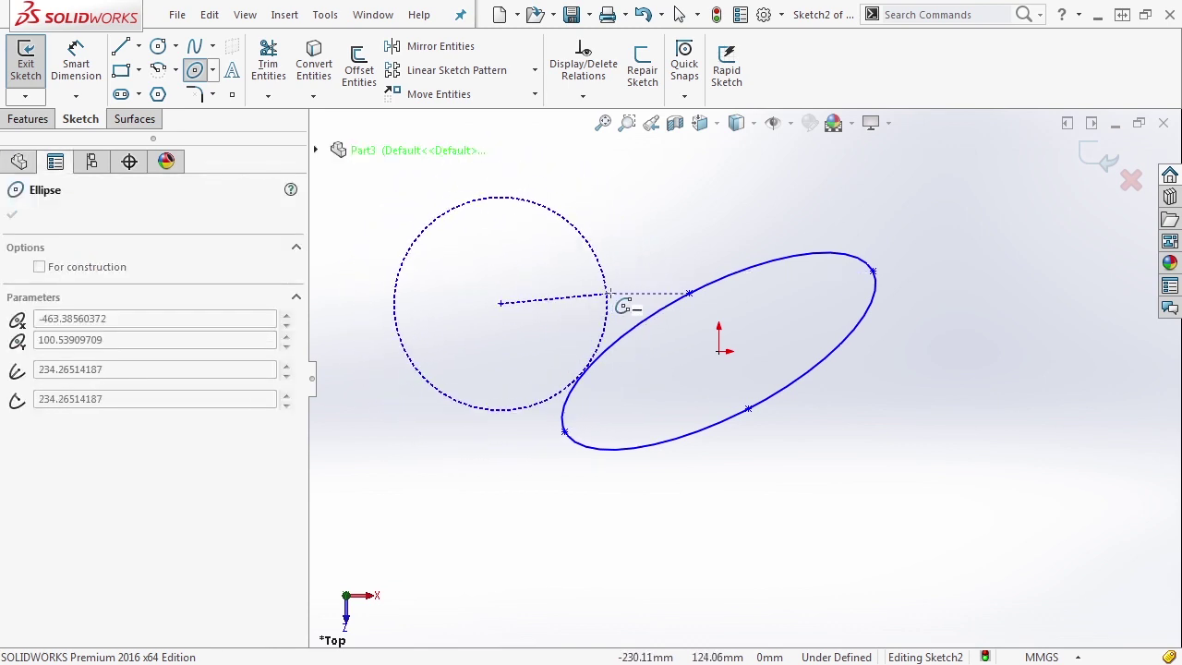
click(615, 302)
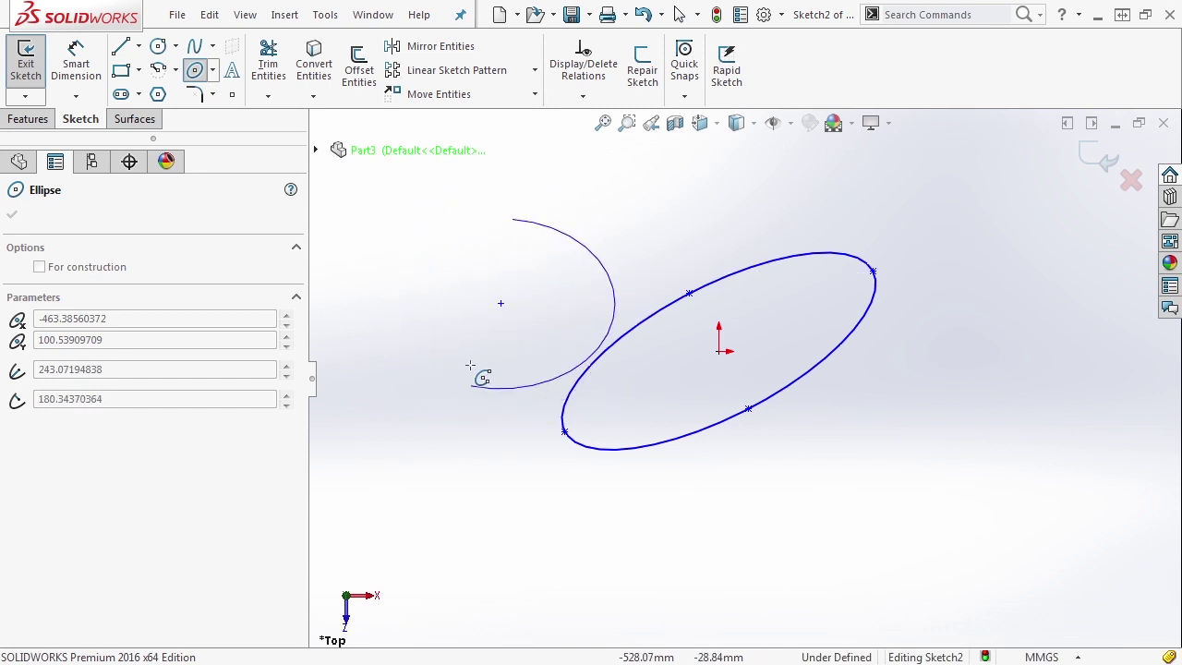
click(415, 324)
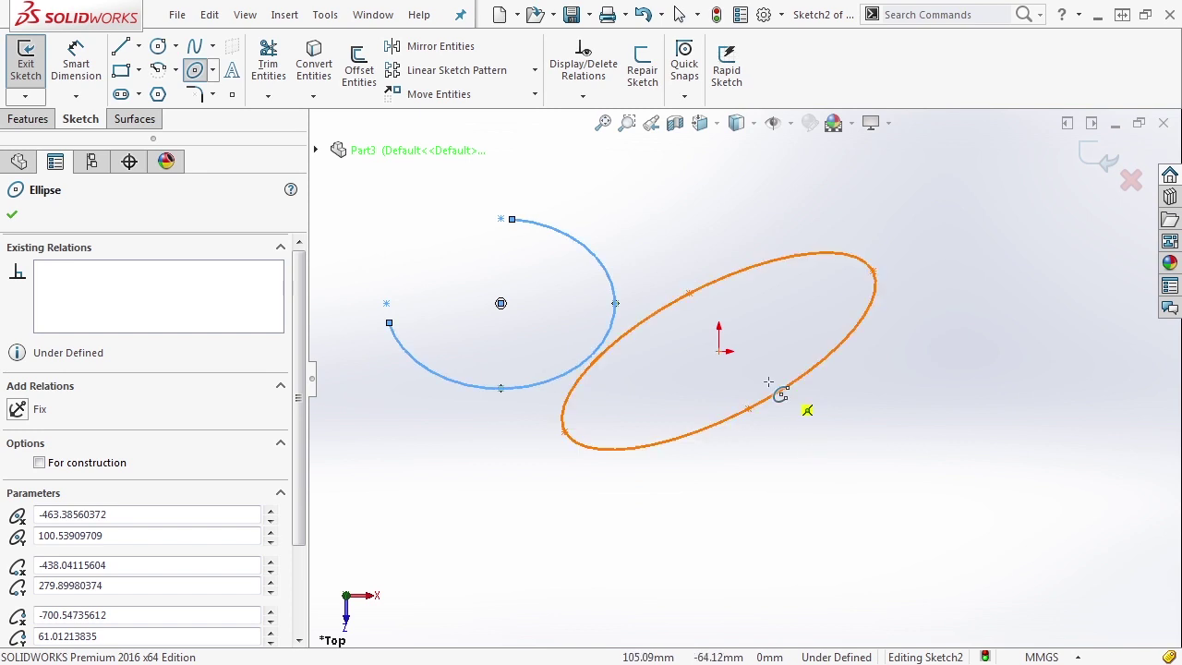
click(615, 218)
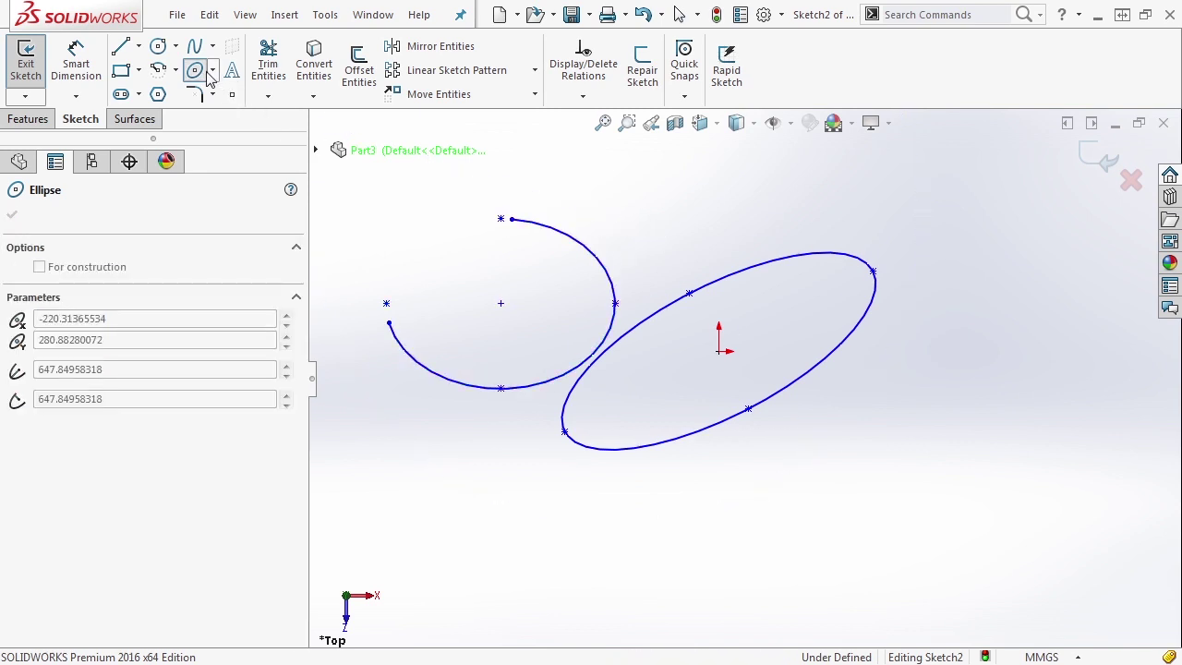
Sketch a parabola beyond the full ellipse with its focus at about X 597, Y -235 mm, bulging away from the origin.
click(212, 70)
click(236, 139)
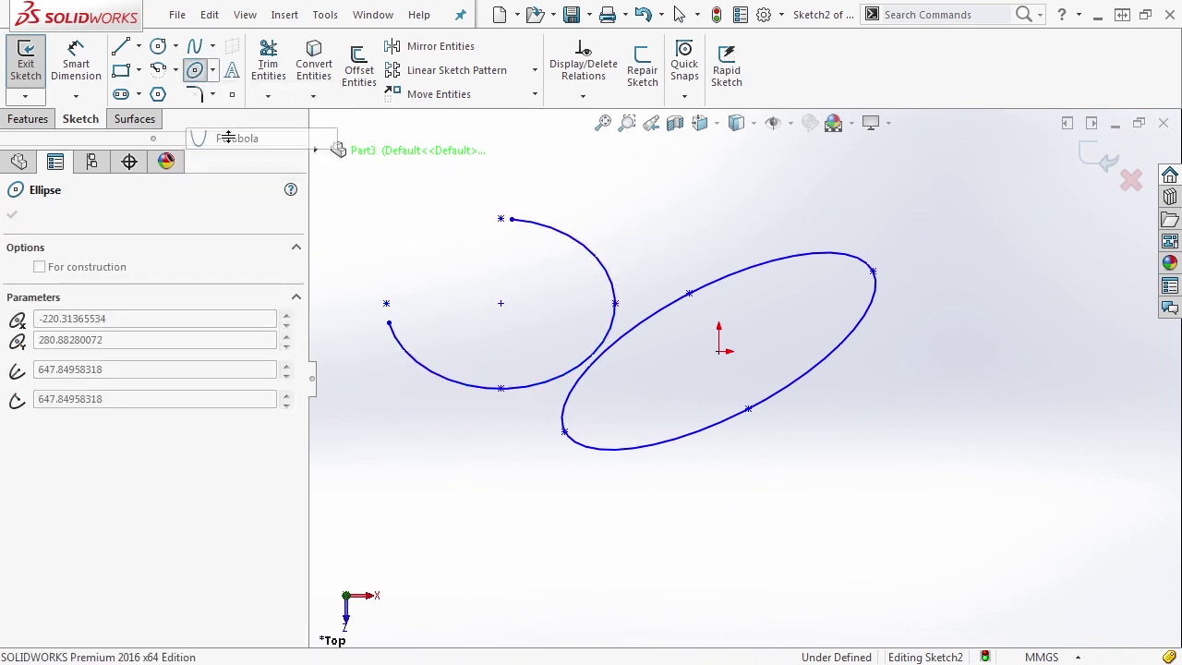
click(1000, 460)
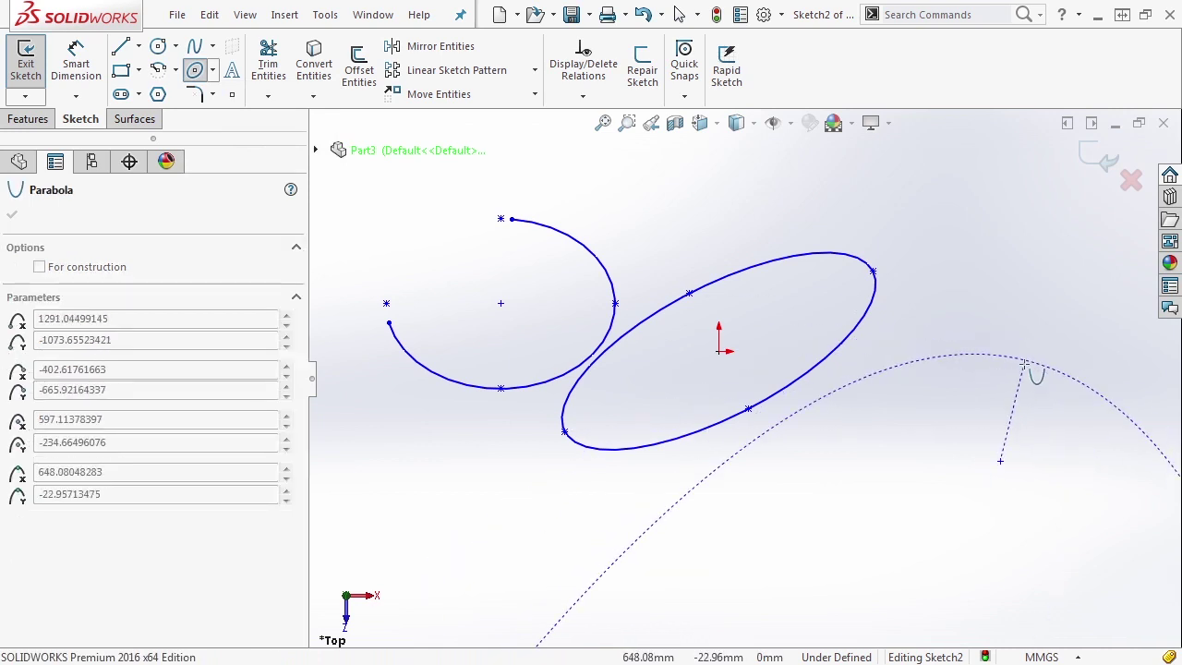
scroll(1016, 397, down, 2)
scroll(969, 402, up, 6)
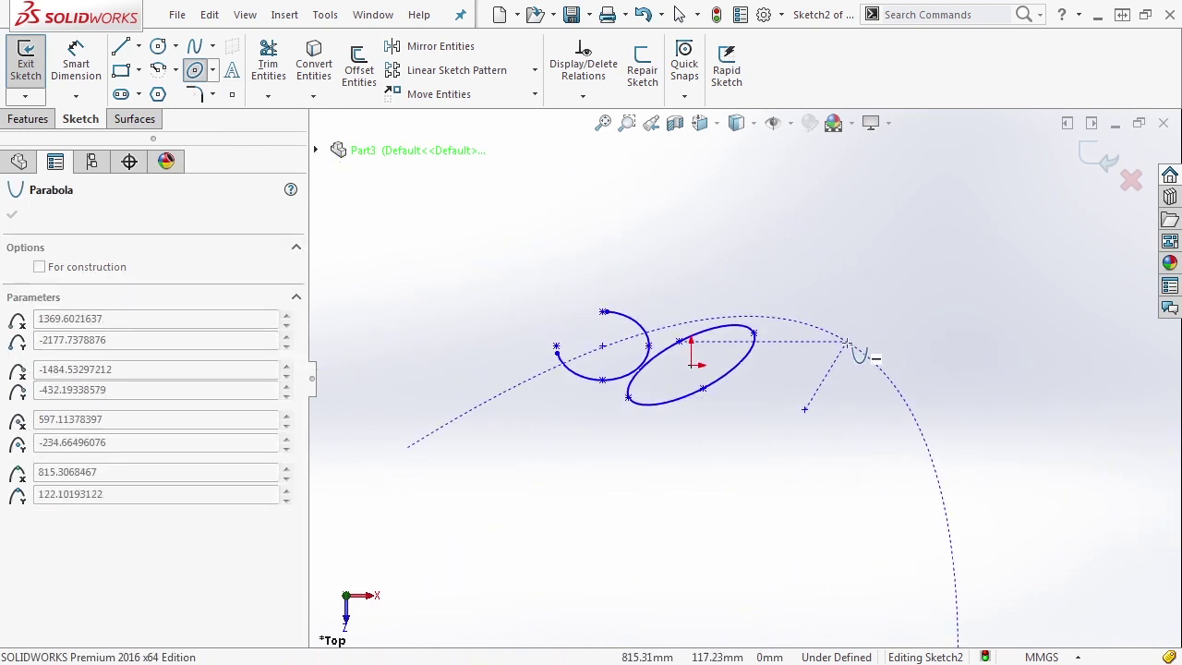
click(836, 409)
click(793, 340)
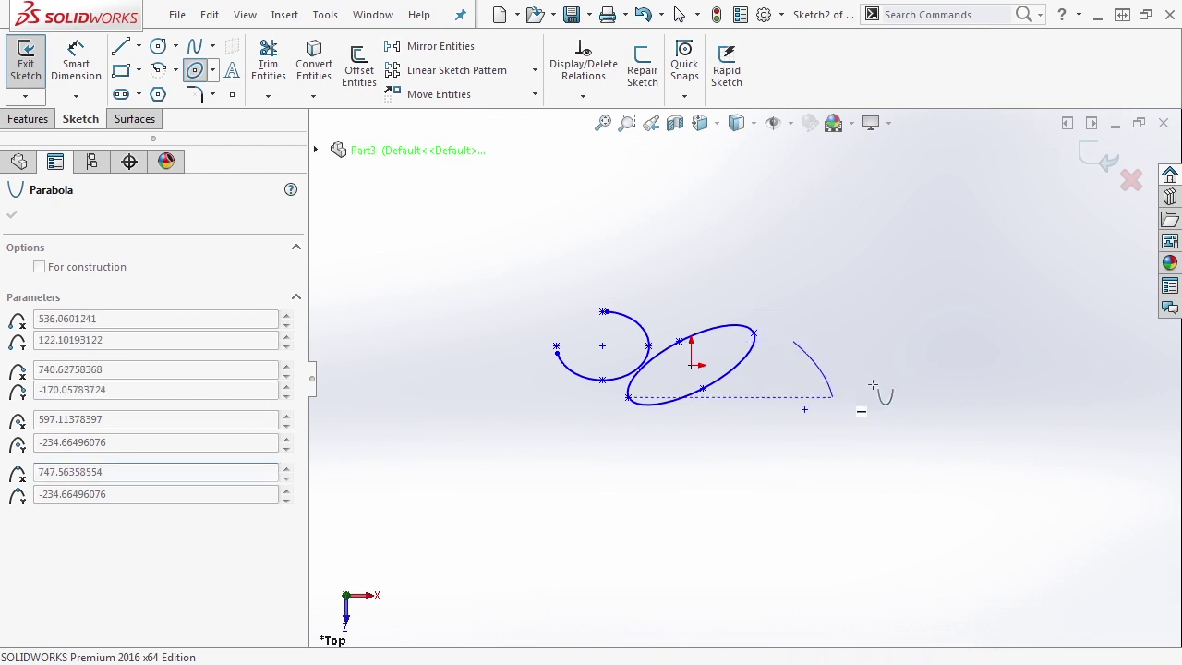
click(765, 497)
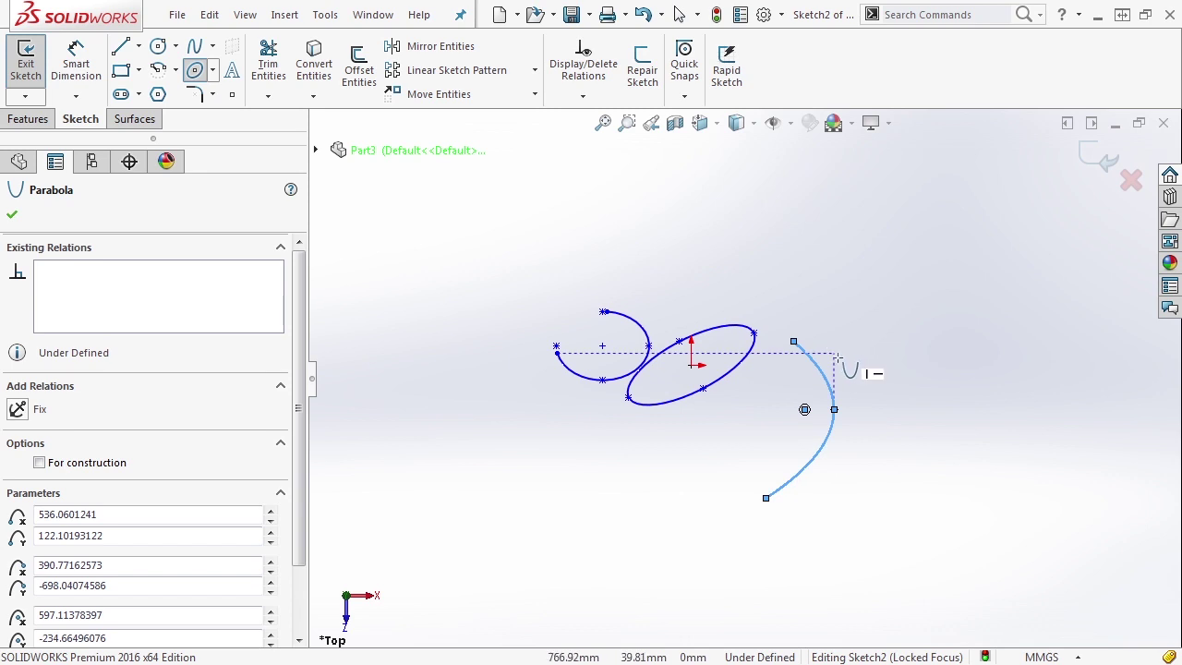
key(Escape)
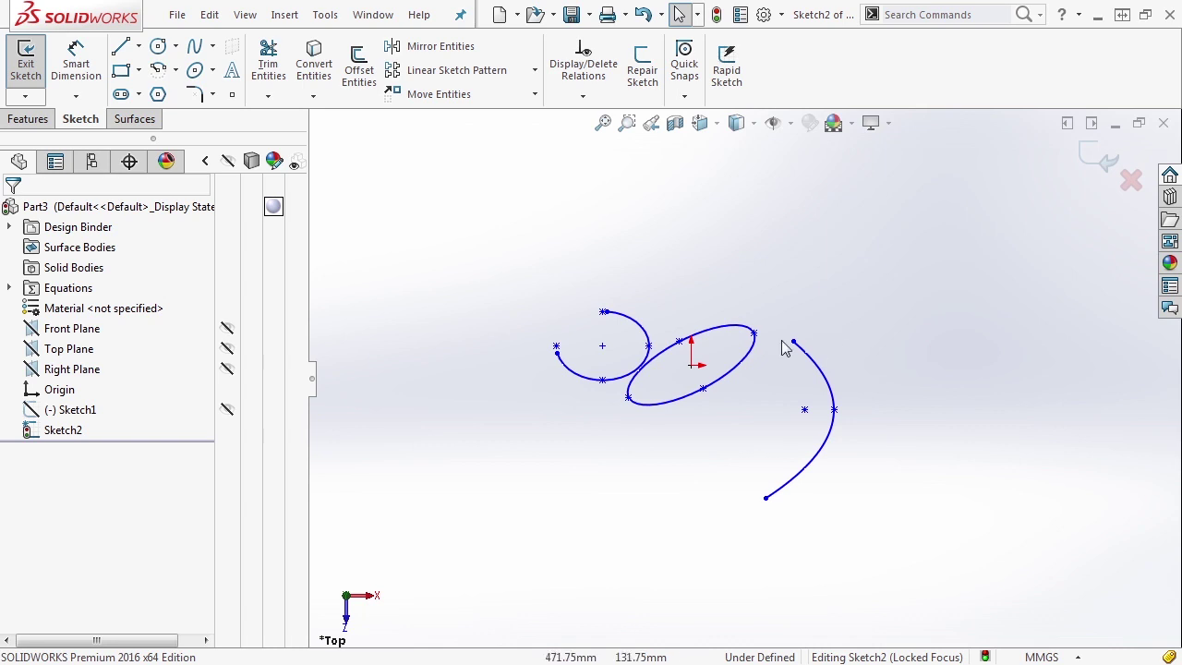
Reshape the parabola and shift it farther from the ellipse by moving its upper end point and focus.
mouse_move(794, 341)
mouse_down()
mouse_move(768, 299)
mouse_move(771, 331)
mouse_move(807, 299)
mouse_move(786, 311)
mouse_move(803, 325)
mouse_up()
drag(804, 405, 886, 398)
click(860, 389)
click(913, 310)
Sketch a conic curve on the far side of the partial ellipse, peaking upward, with a Rho of about 0.68.
click(212, 70)
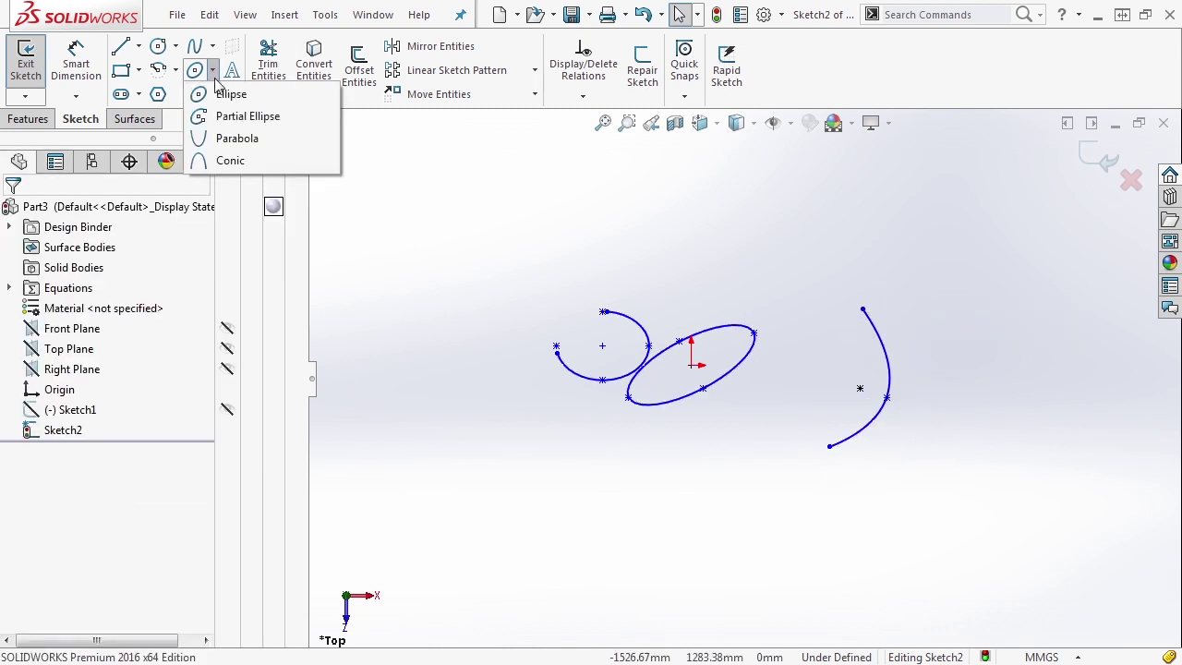
click(231, 160)
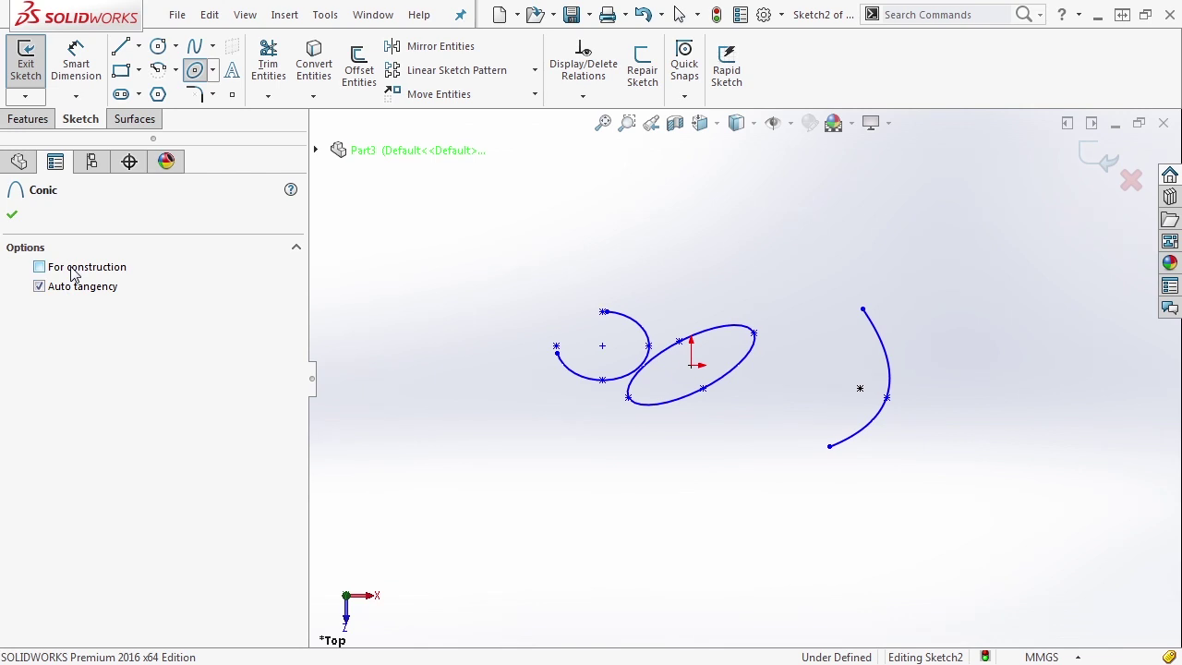
click(434, 352)
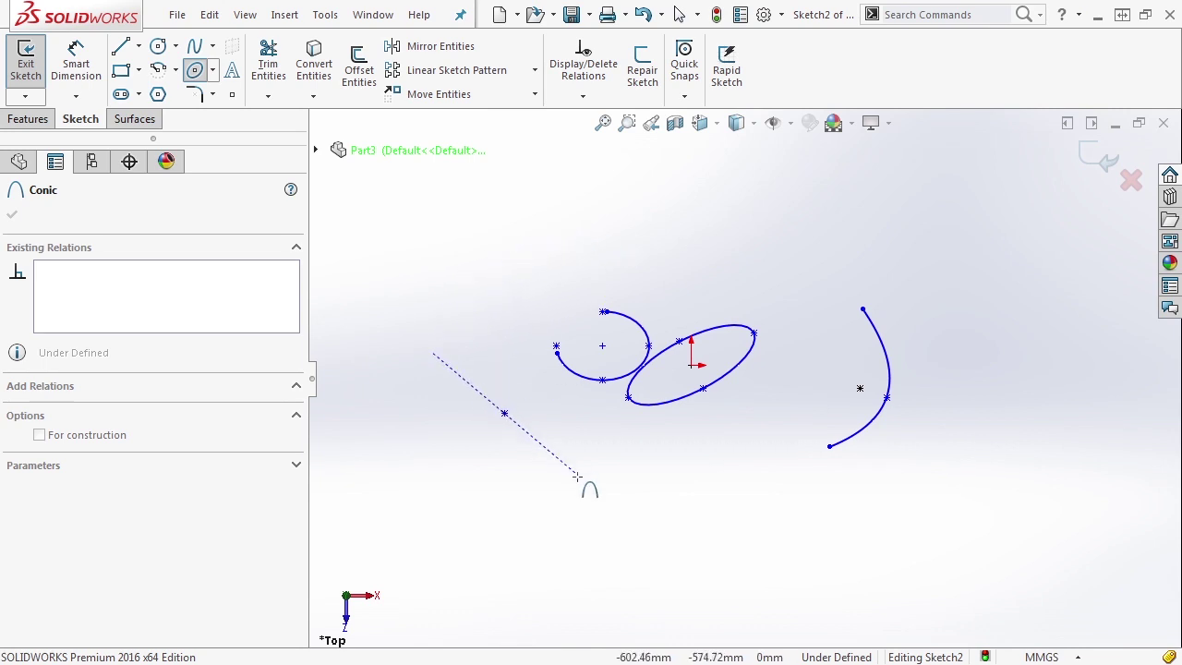
click(539, 504)
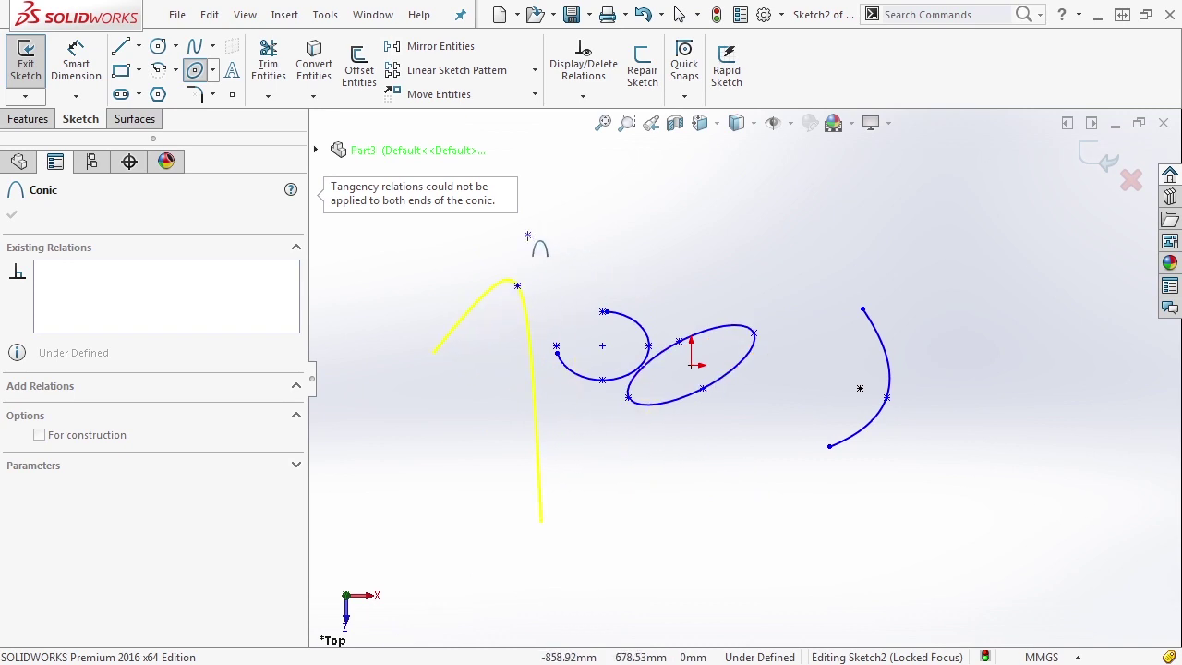
click(527, 237)
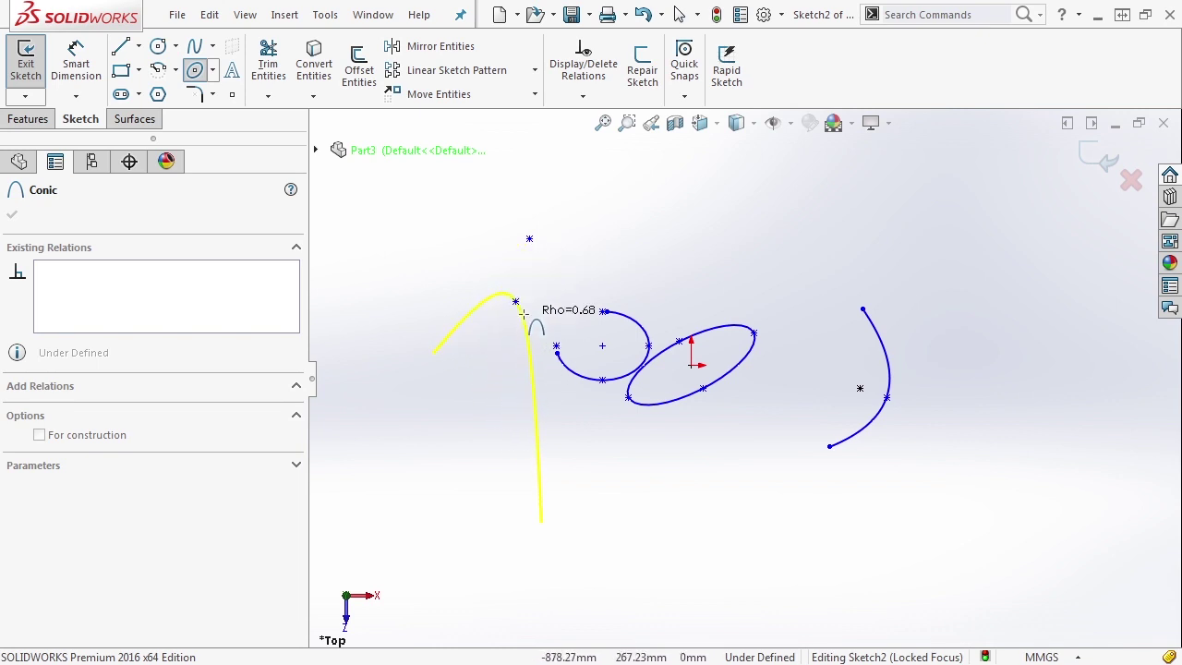
click(537, 280)
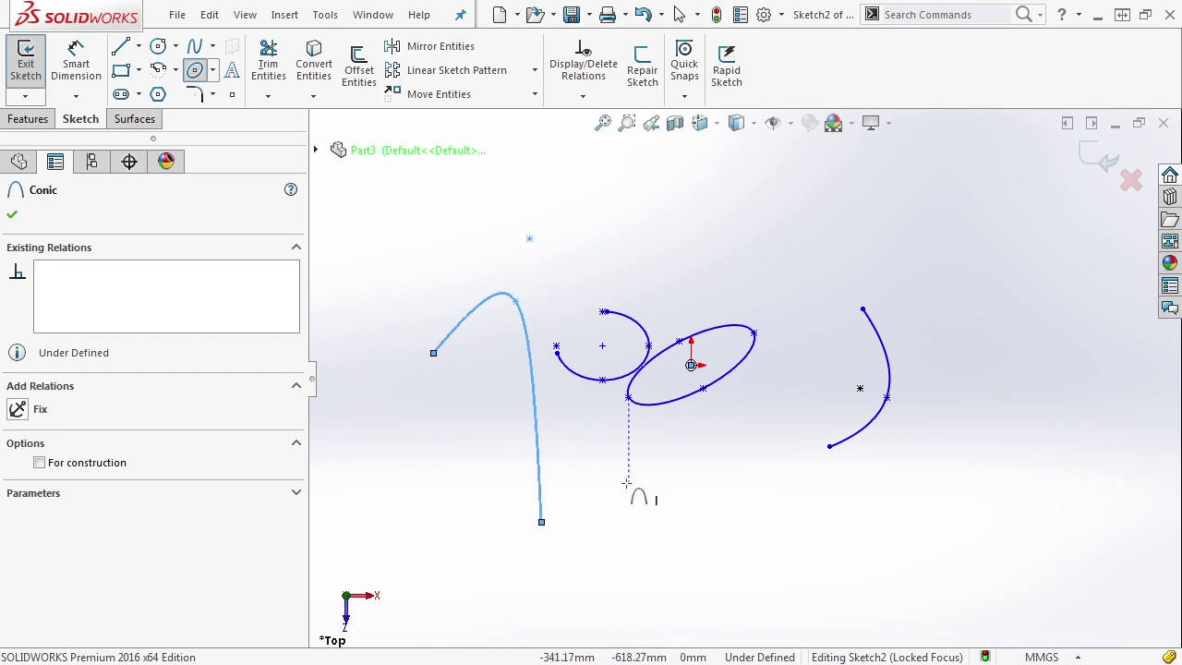
key(Escape)
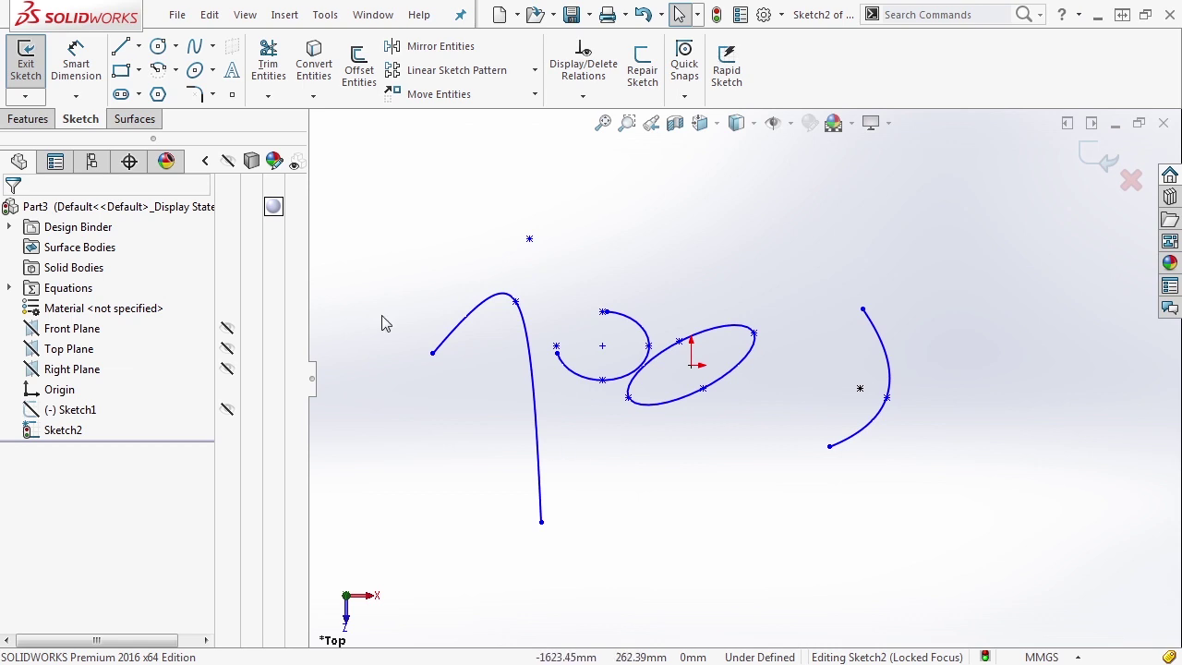
Sketch a horizontal straight slot below the curves with added center-to-center dimensions, about 1106 mm long and 453 mm wide.
click(140, 94)
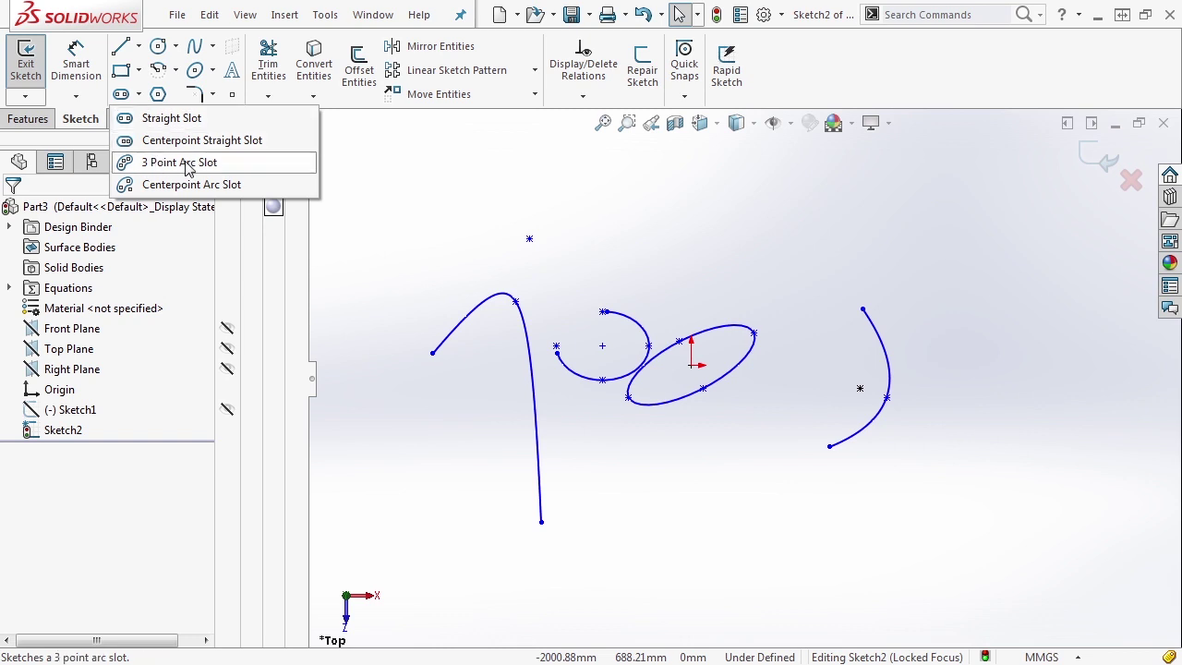
click(162, 126)
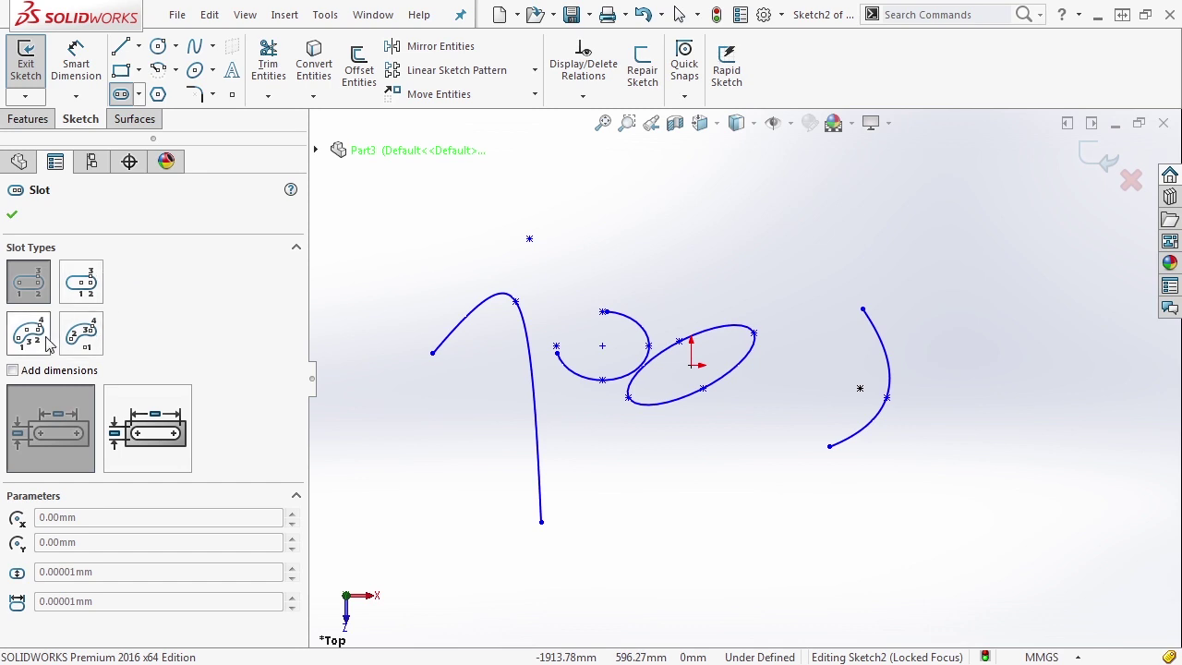
click(12, 370)
click(152, 437)
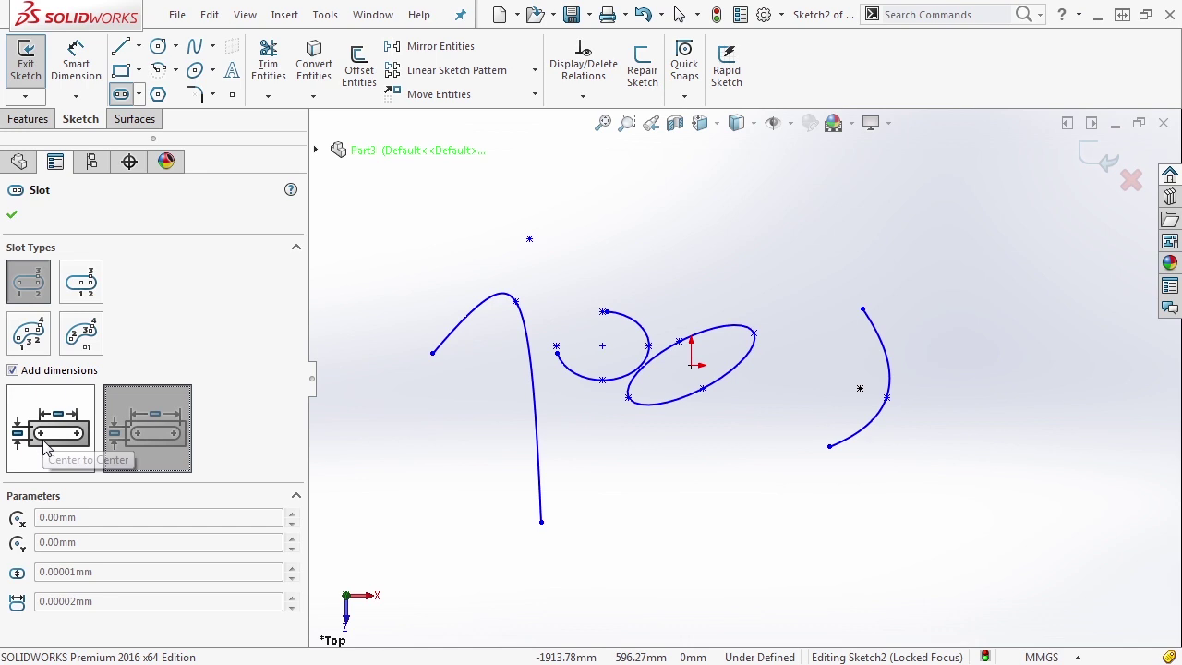
click(46, 445)
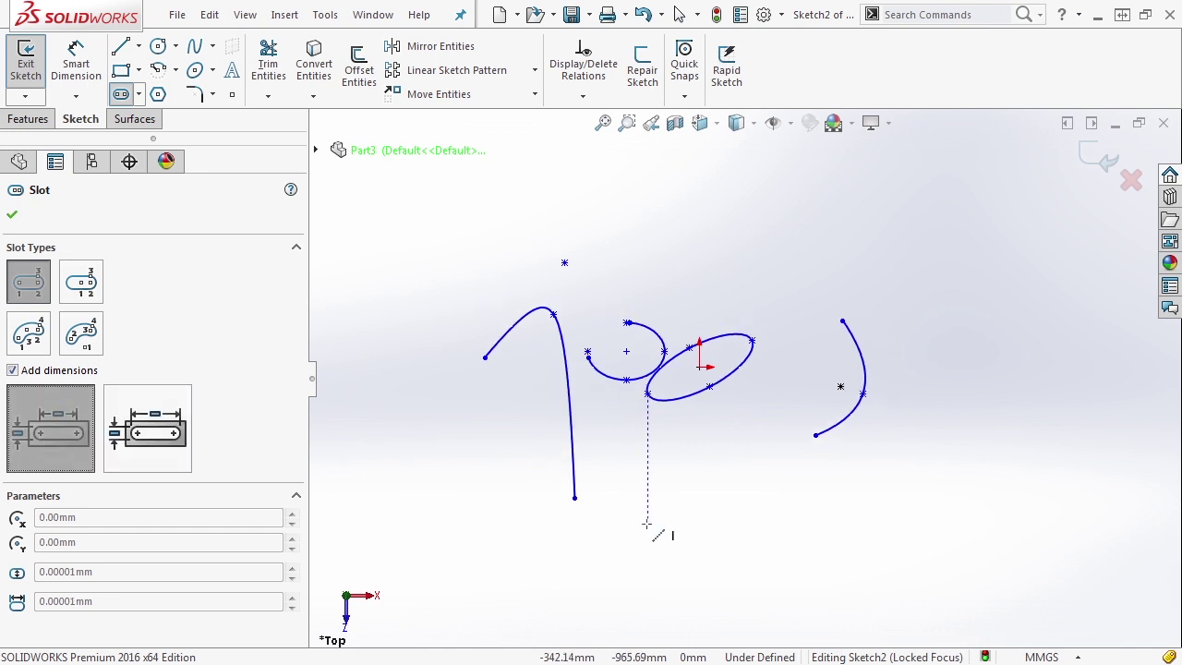
click(651, 557)
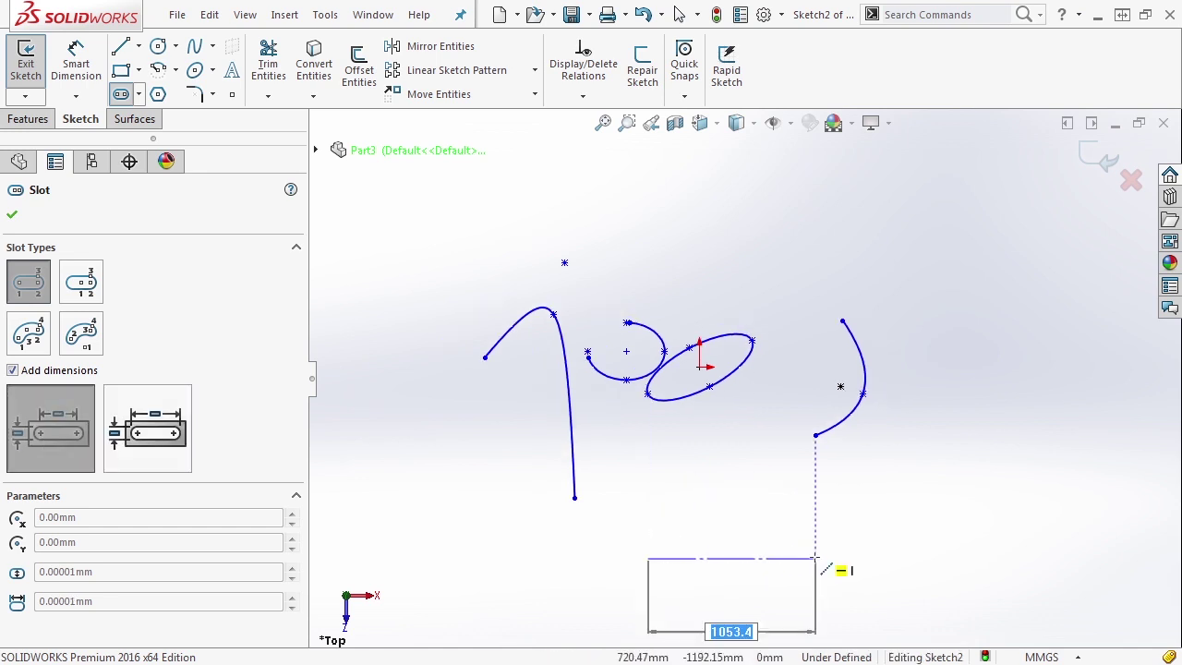
click(823, 558)
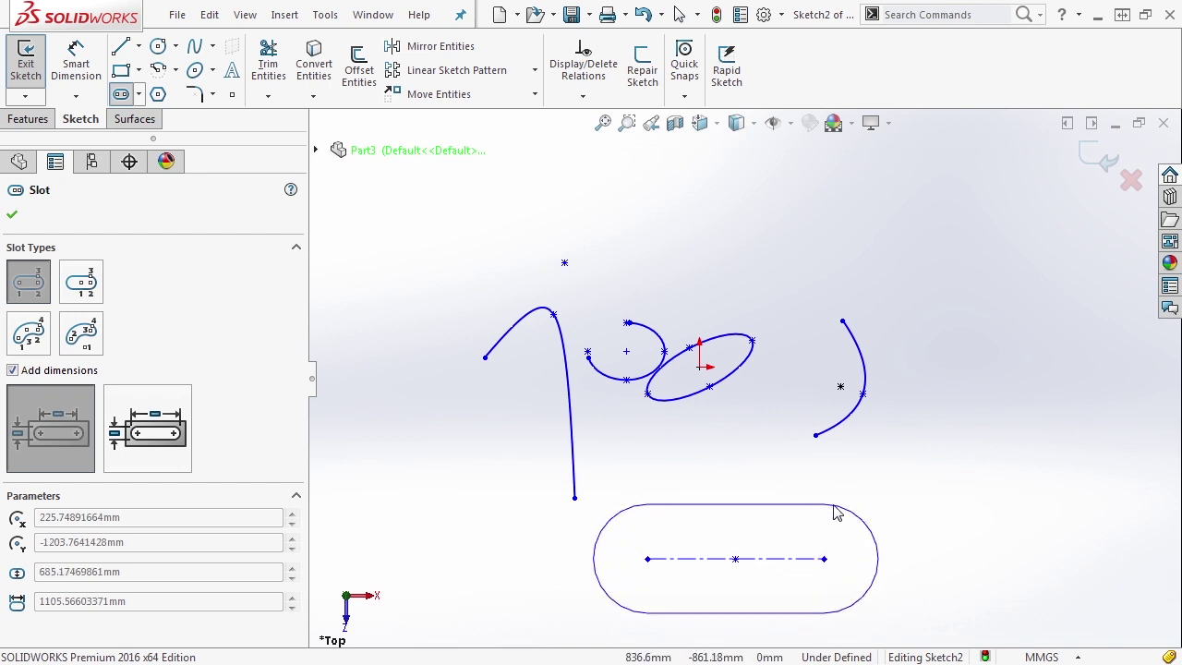
click(846, 537)
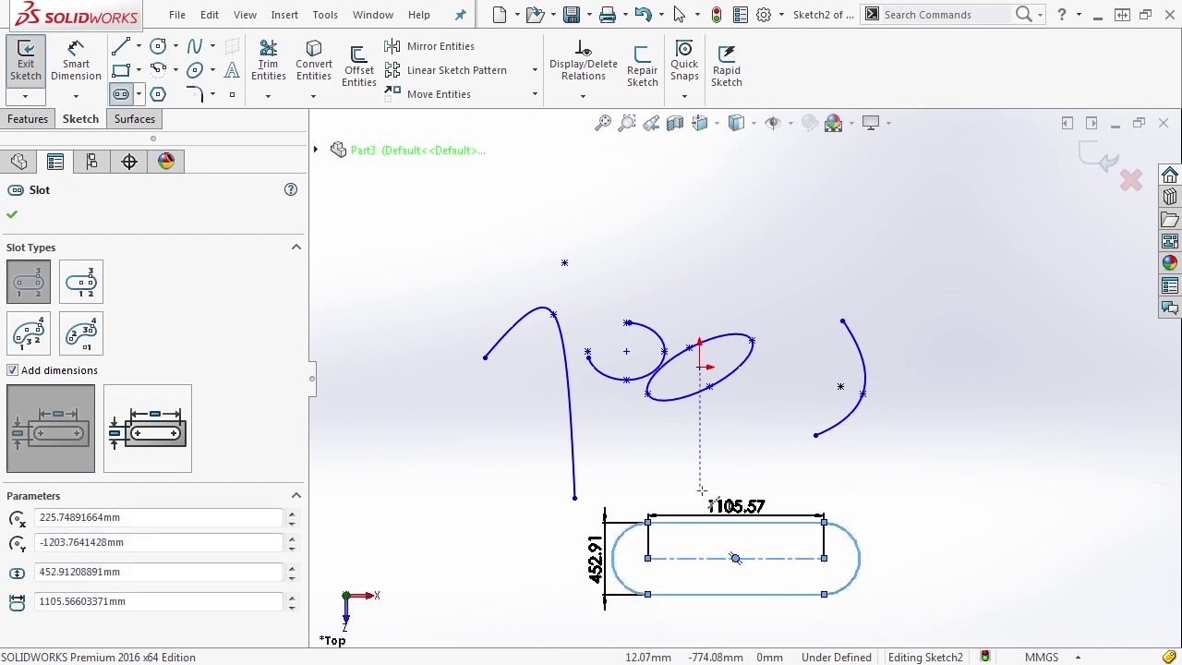
key(Escape)
Set the straight slot's center-to-center length to 1100 mm.
double_click(739, 506)
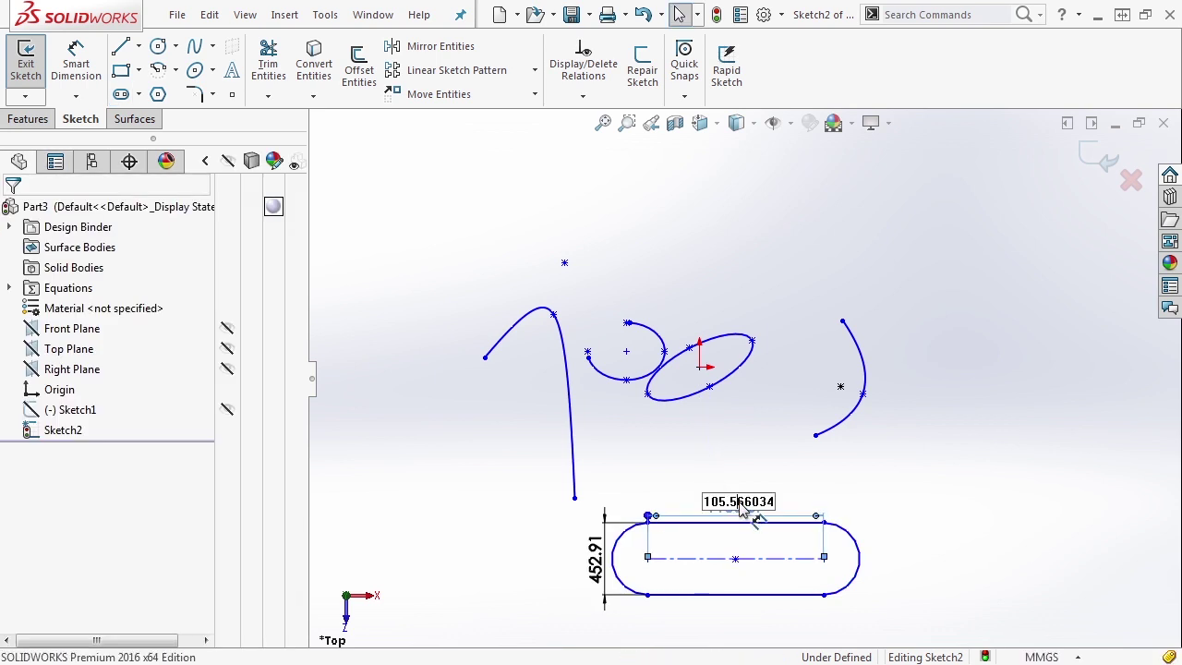
text(1100)
key(Return)
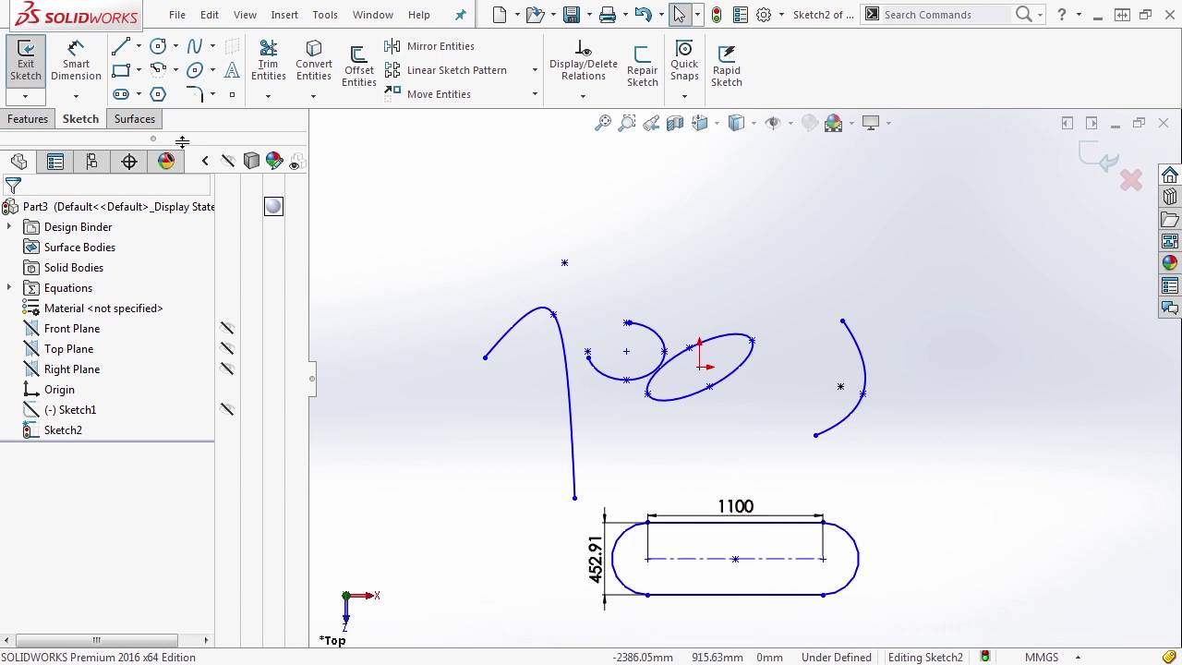
Sketch a dimensioned centerpoint arc slot near the conic, with a radius of about 815 mm, a 107° sweep and a width of about 344 mm.
click(138, 95)
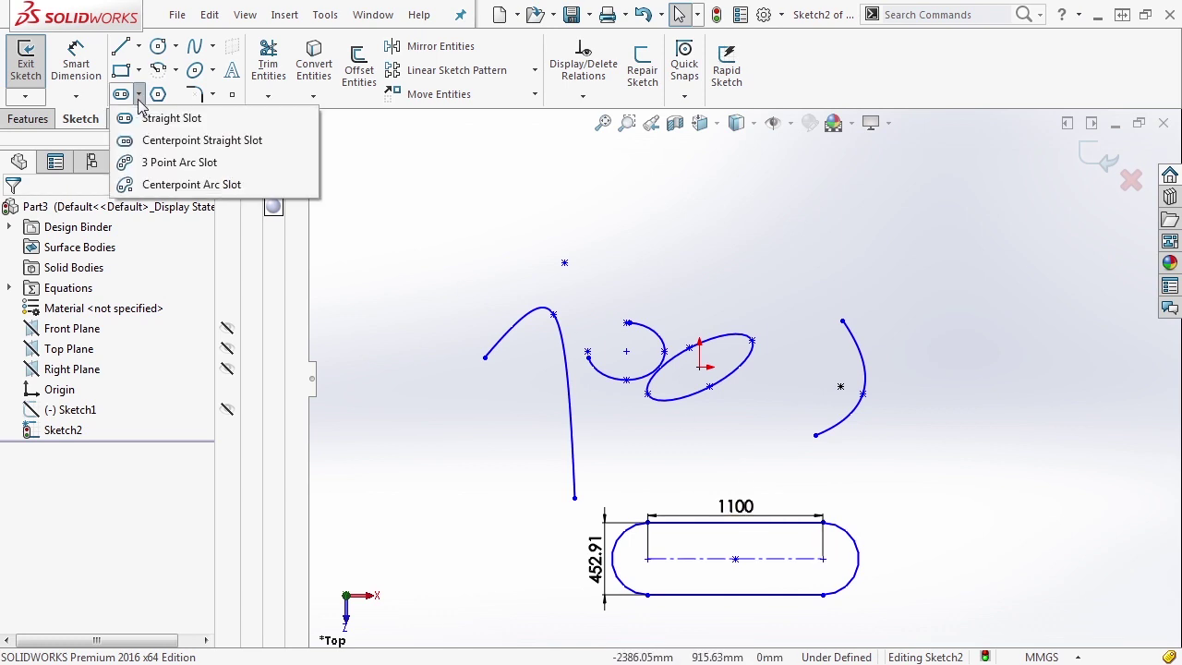
click(176, 186)
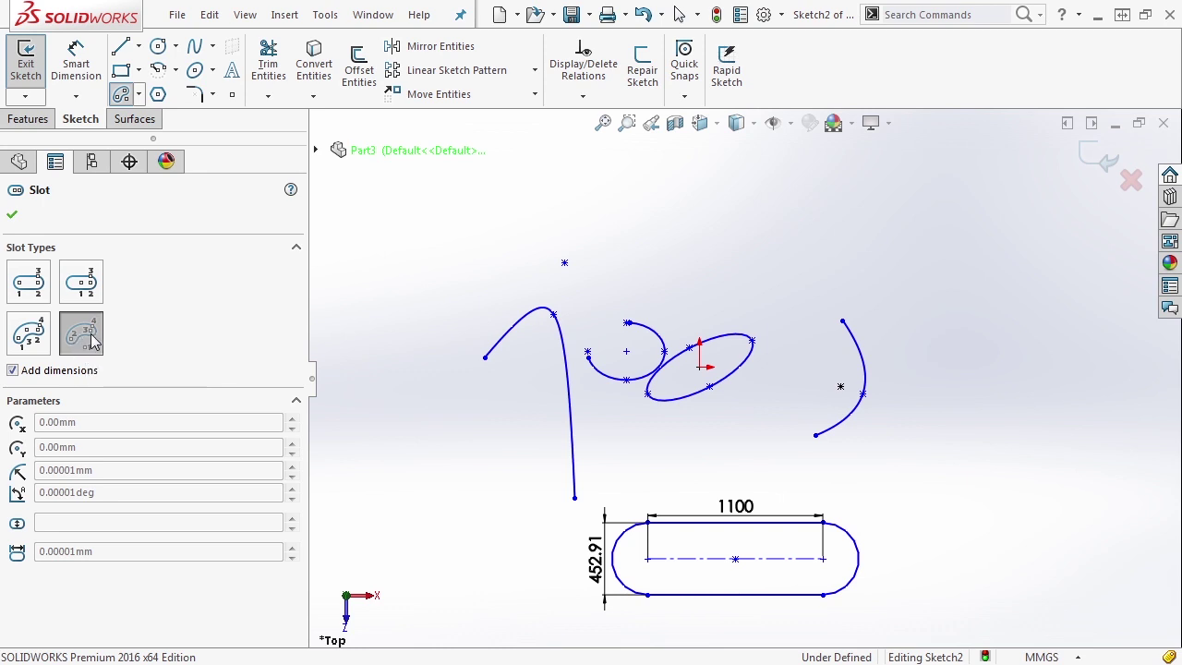
click(388, 476)
click(389, 348)
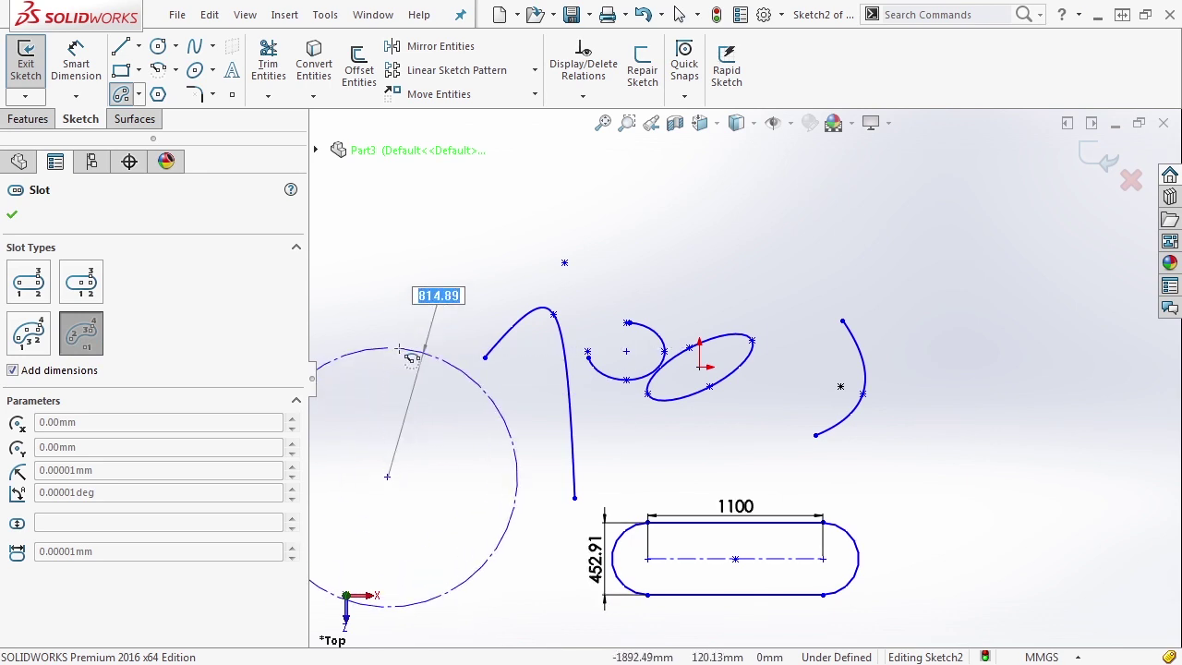
click(511, 514)
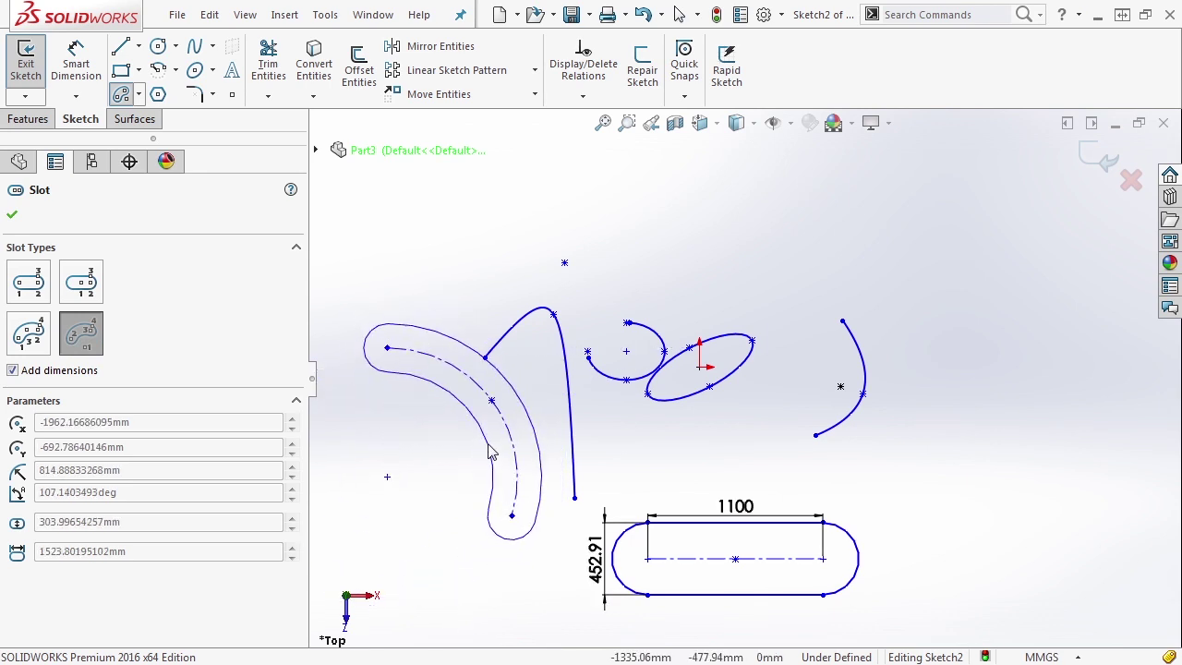
click(490, 456)
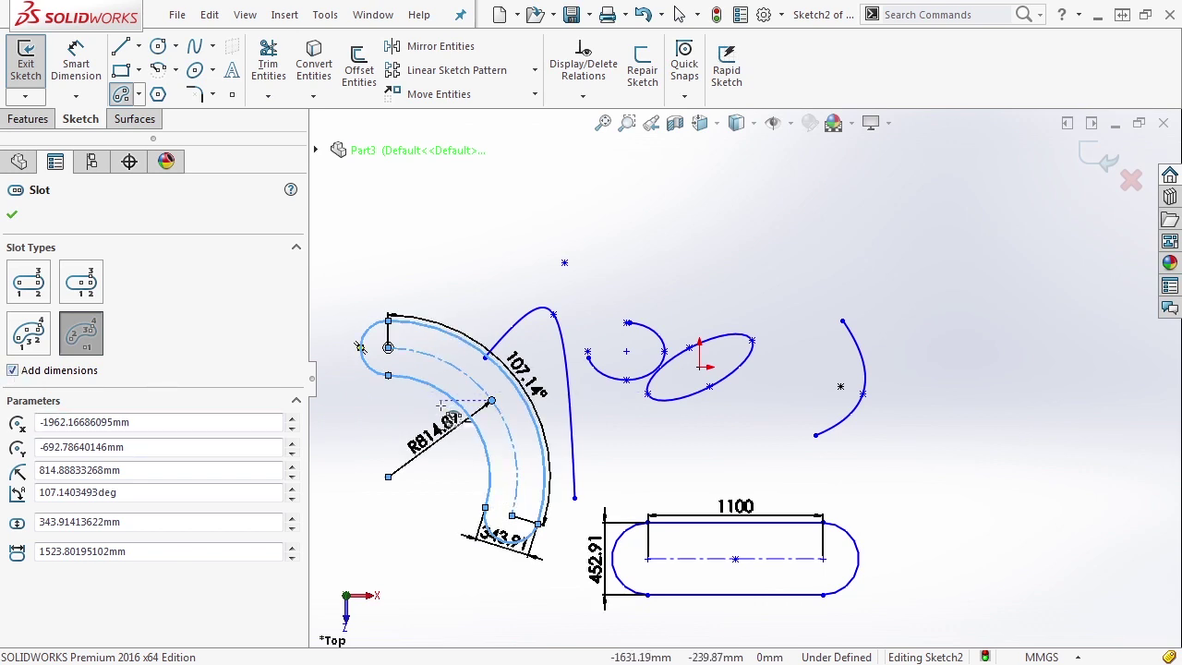
key(Escape)
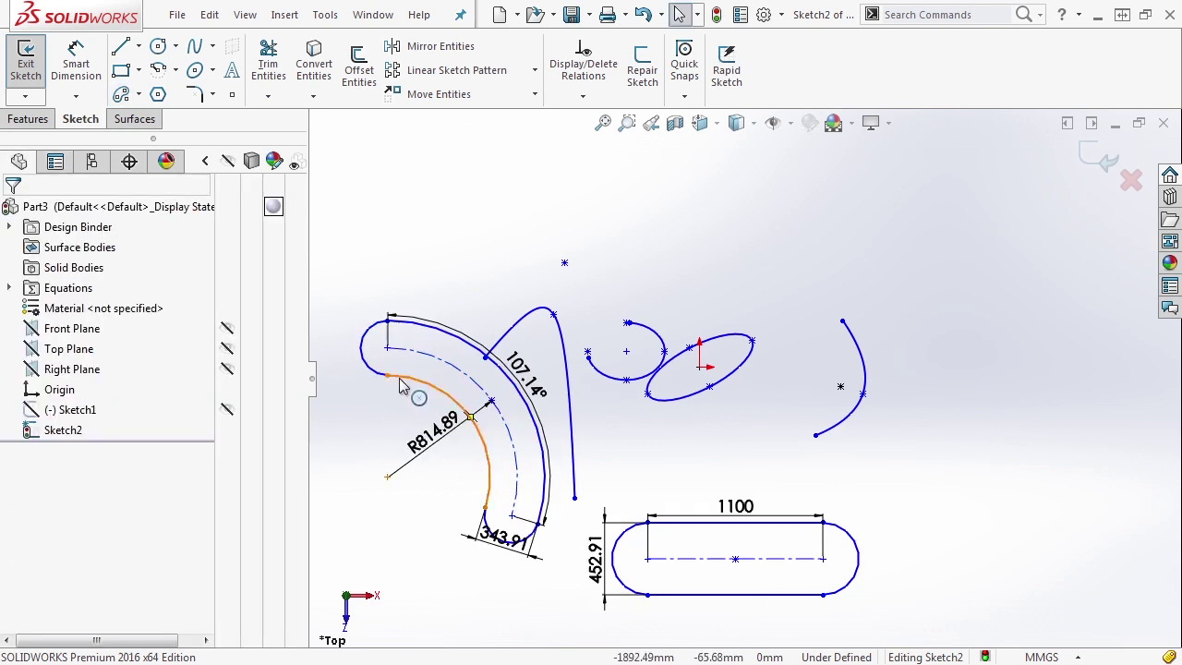
Move the arc slot up towards the conic by its two end center points.
drag(387, 348, 401, 296)
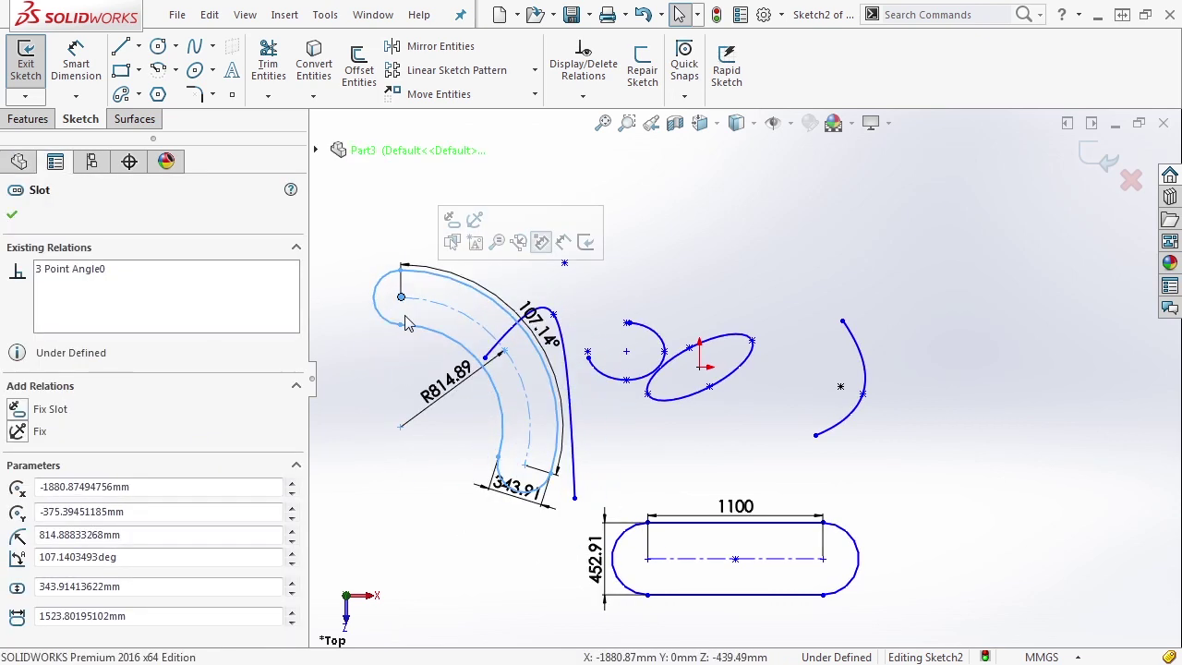
click(378, 212)
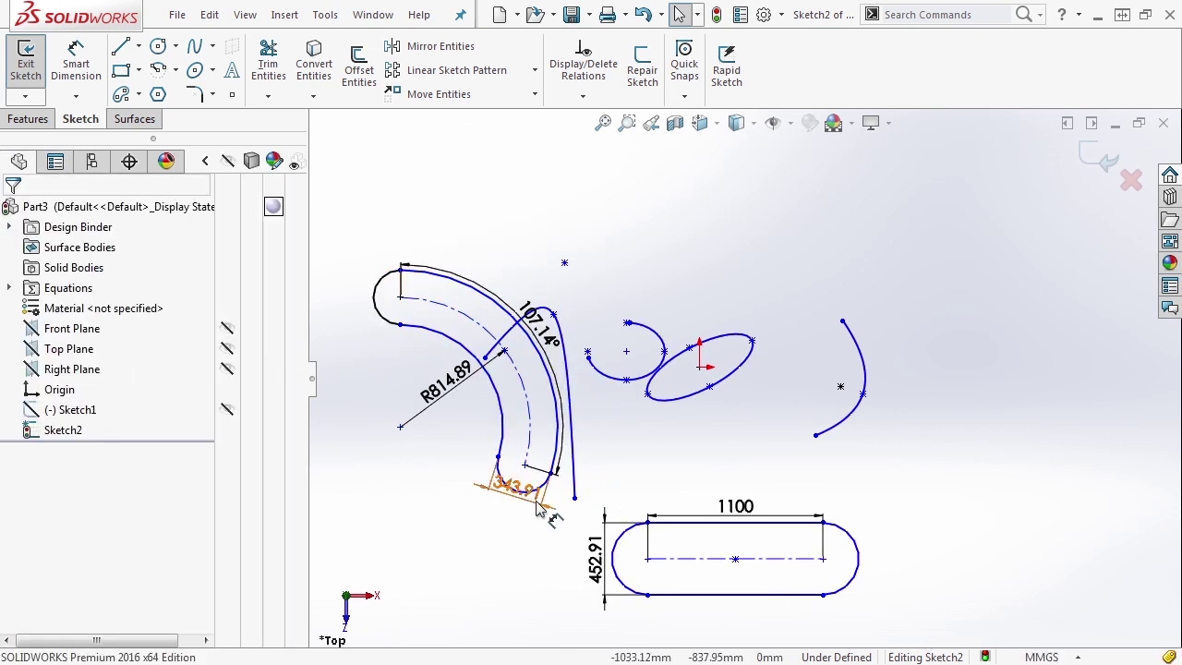
mouse_move(525, 464)
mouse_down()
mouse_move(538, 443)
mouse_move(502, 461)
mouse_move(528, 457)
mouse_up()
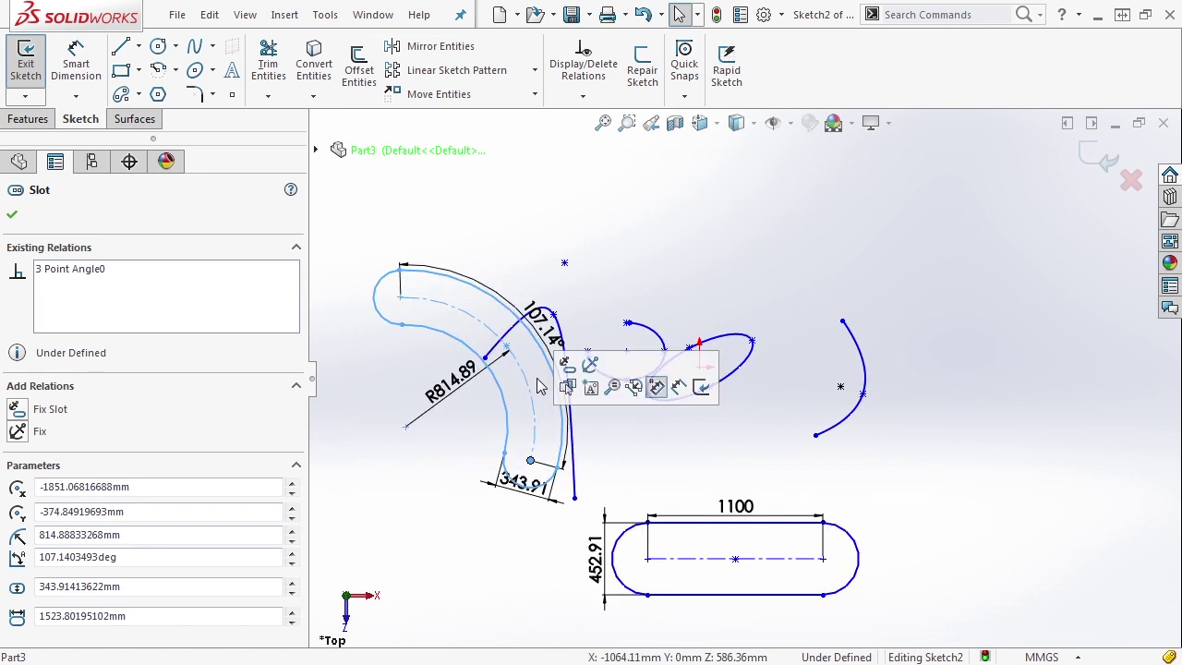
click(515, 268)
Delete all curves and slots from the sketch.
scroll(897, 384, up, 2)
drag(926, 580, 375, 248)
key(Delete)
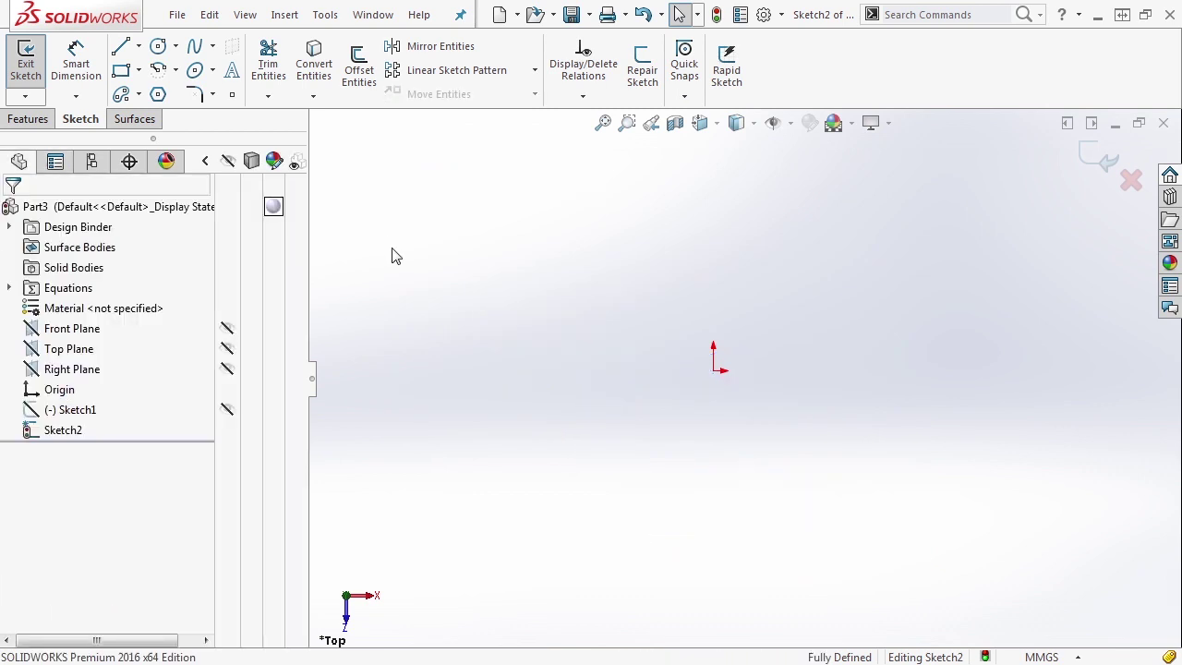
Sketch a 5-sided polygon around an inscribed circle of about 1778 mm diameter, centred on the origin and pointing up at 90°.
click(159, 95)
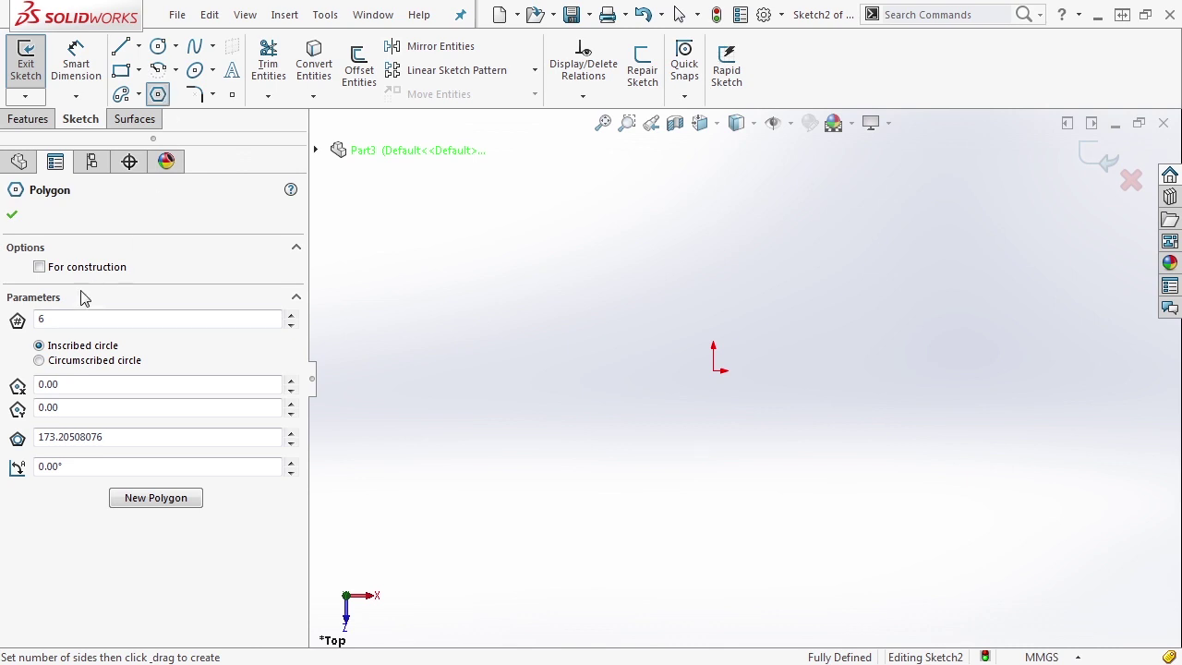
click(71, 320)
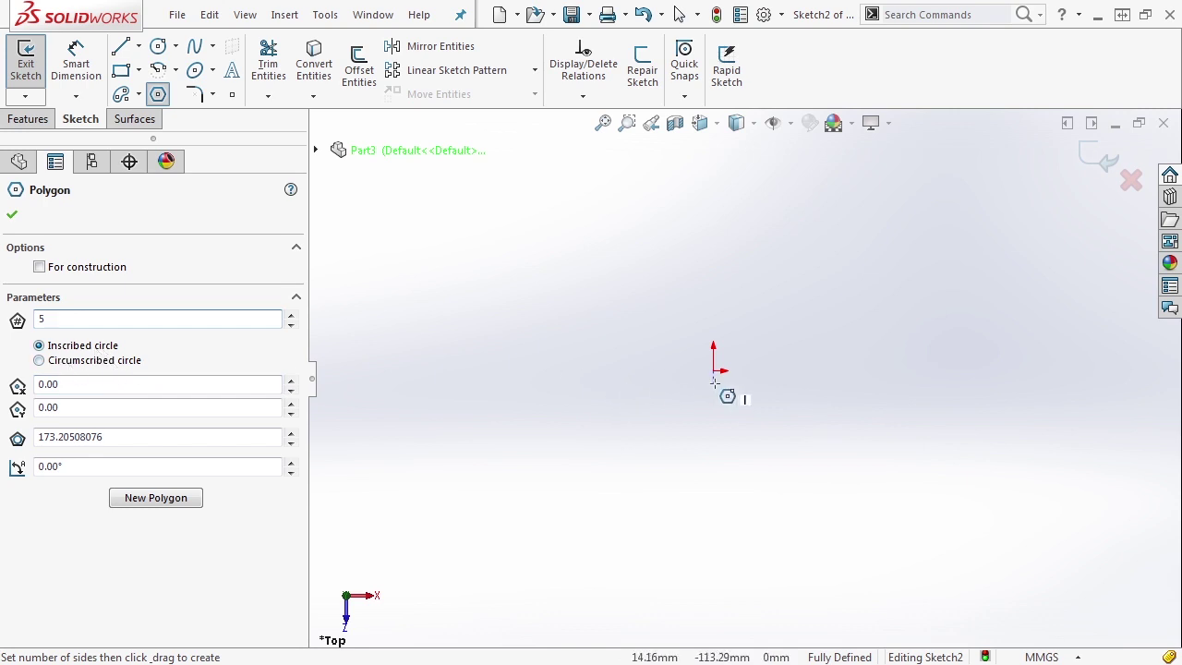
mouse_move(714, 370)
mouse_down()
mouse_move(739, 314)
mouse_move(729, 267)
mouse_move(737, 249)
mouse_up()
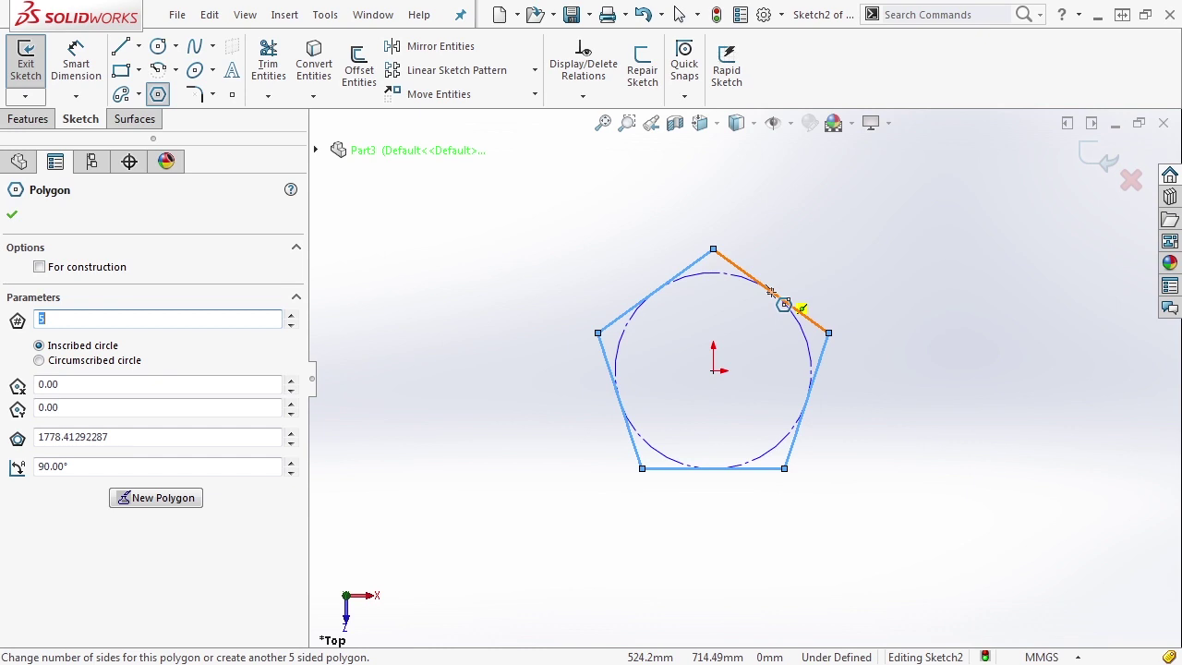
Switch the pentagon to a circumscribed circle and sketch a 3-sided polygon beside it, with a circumscribed circle of about 1553 mm diameter.
click(104, 361)
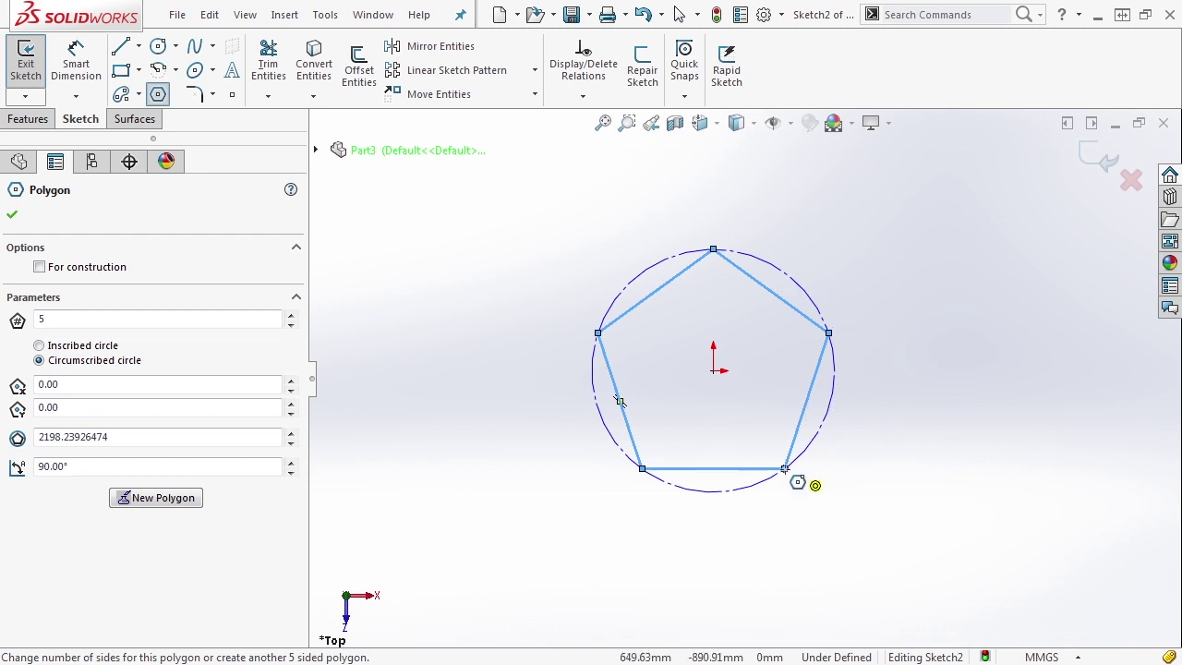
click(425, 360)
click(418, 276)
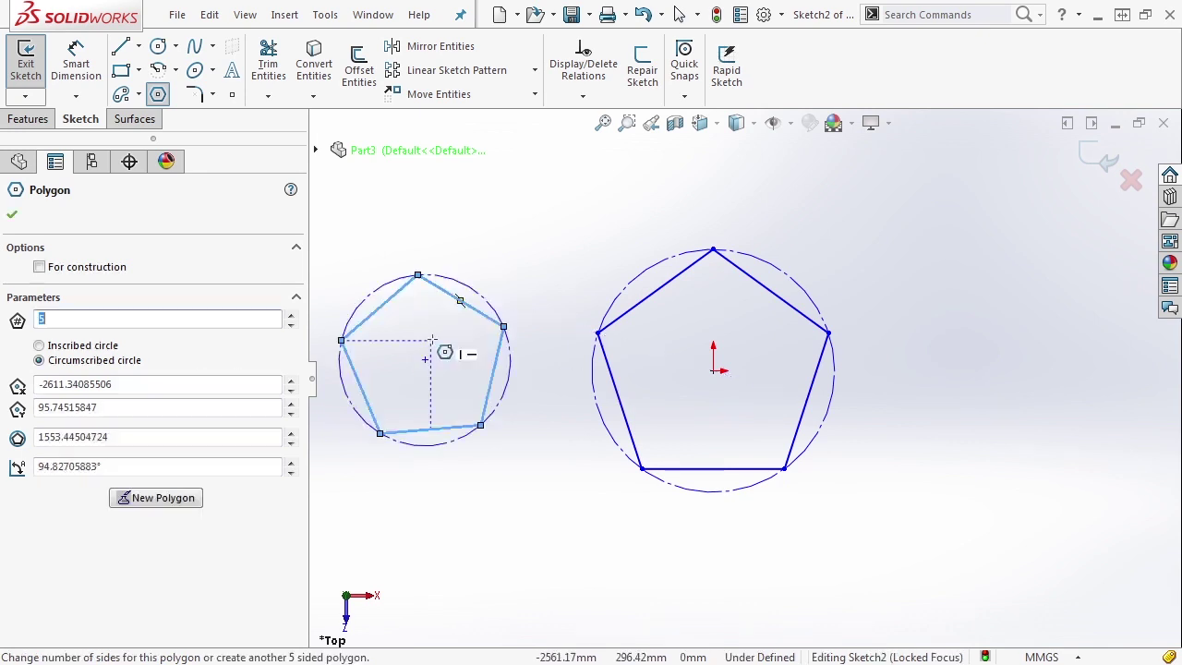
text(3)
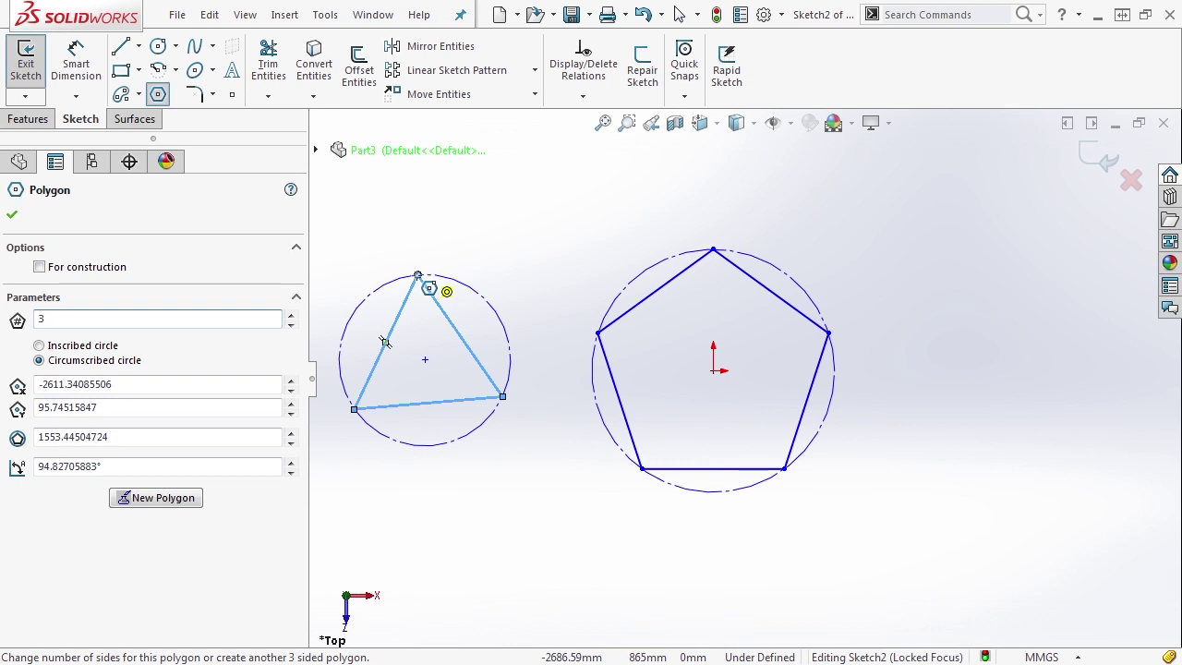
key(Escape)
Make the triangle's base edge horizontal and reposition the triangle by its corner points, slightly up beside the pentagon.
mouse_move(501, 397)
mouse_down()
mouse_move(546, 317)
mouse_move(498, 425)
mouse_move(511, 430)
mouse_move(505, 418)
mouse_up()
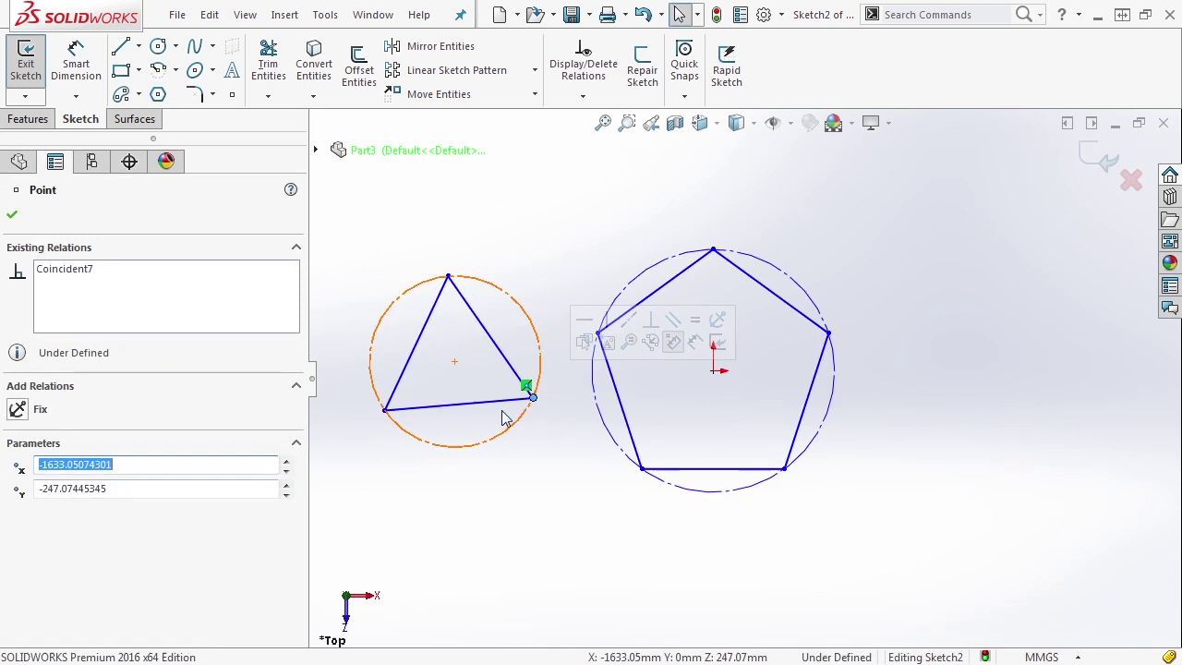
click(501, 405)
click(551, 326)
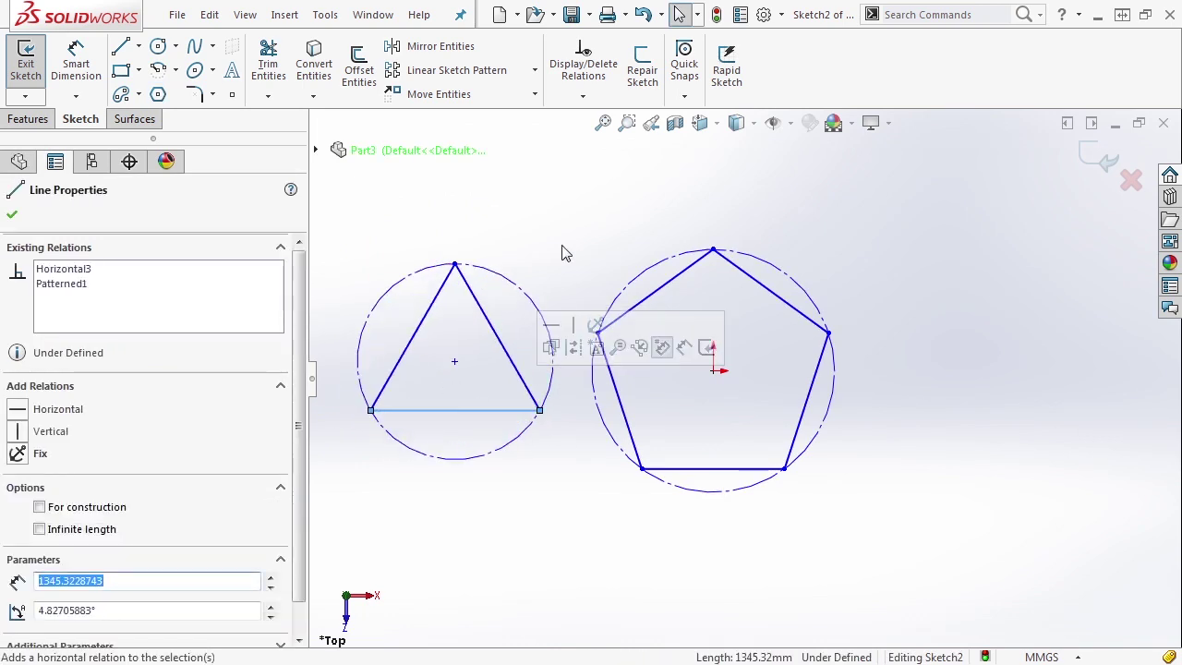
click(554, 231)
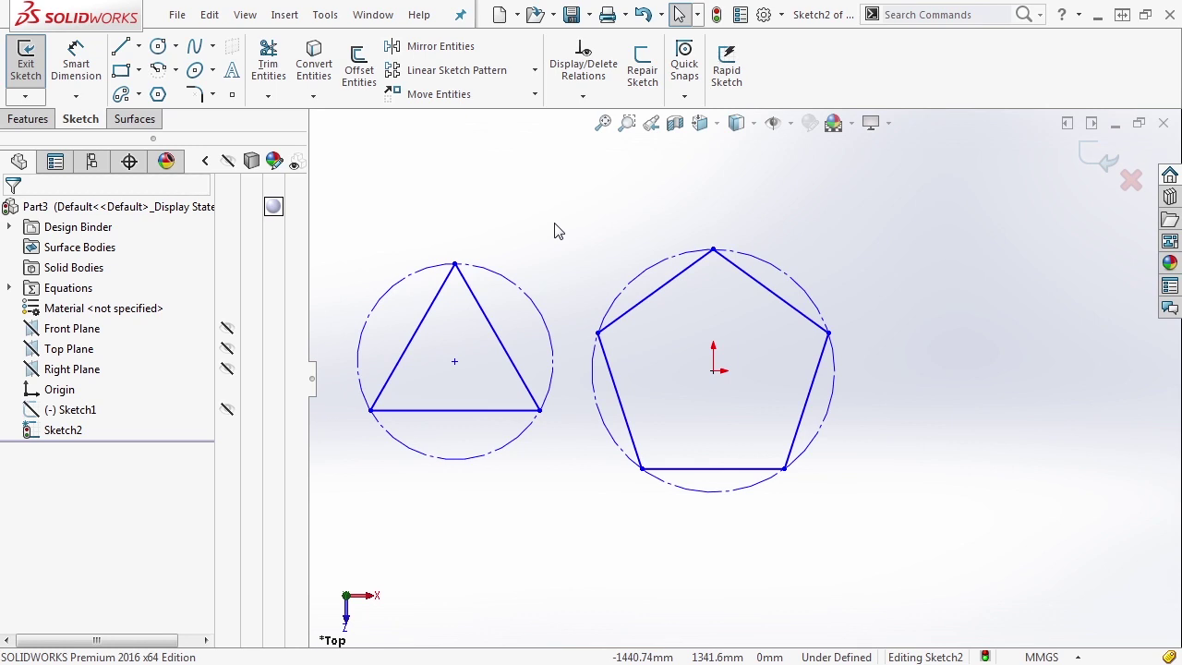
drag(455, 265, 442, 242)
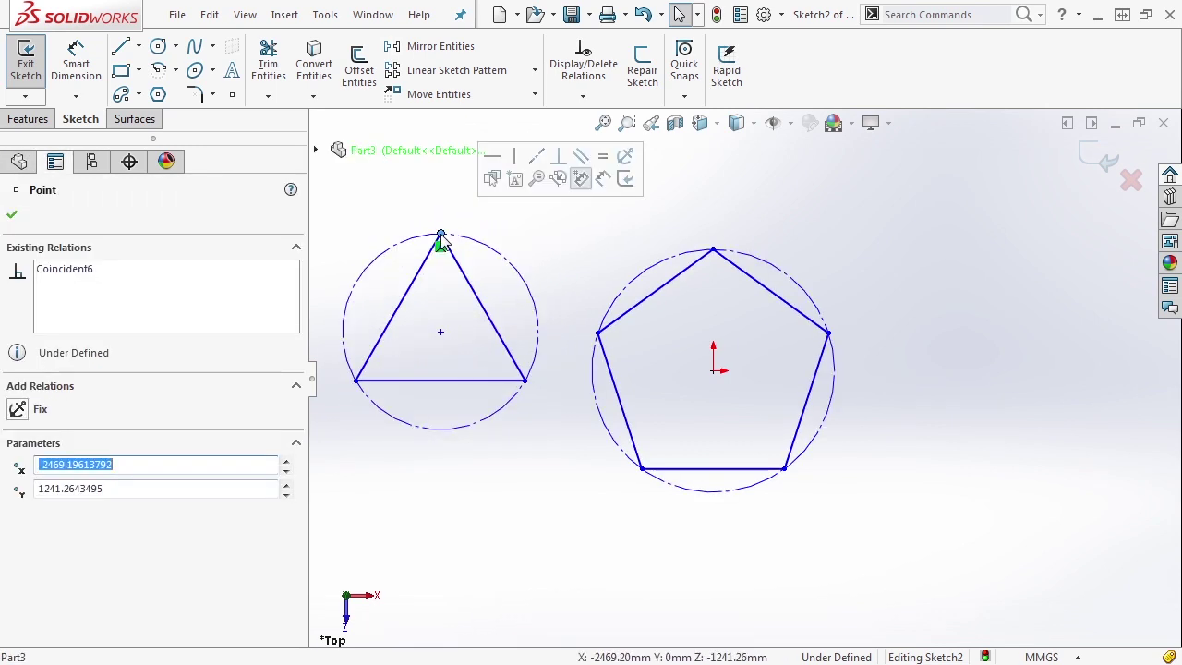